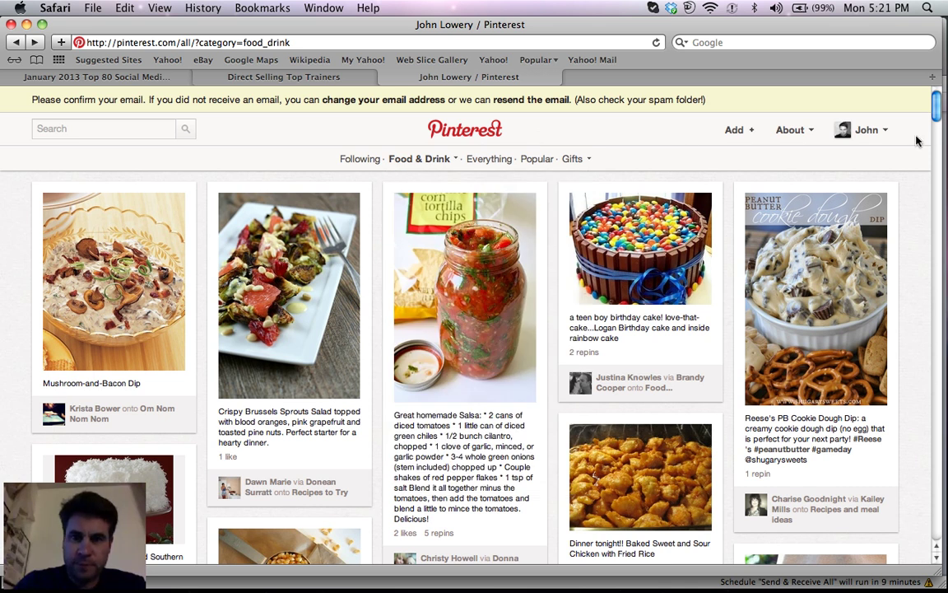
Return to the Pinterest home feed, and review the January 2013 Top 80 Social Media Experts ranking on the other open page
left_click(422, 117)
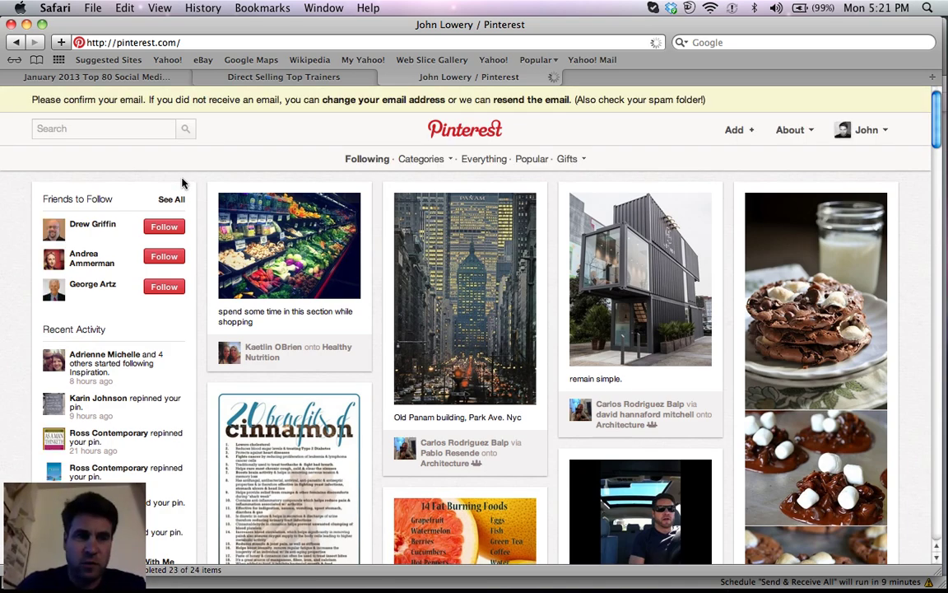
left_click(158, 82)
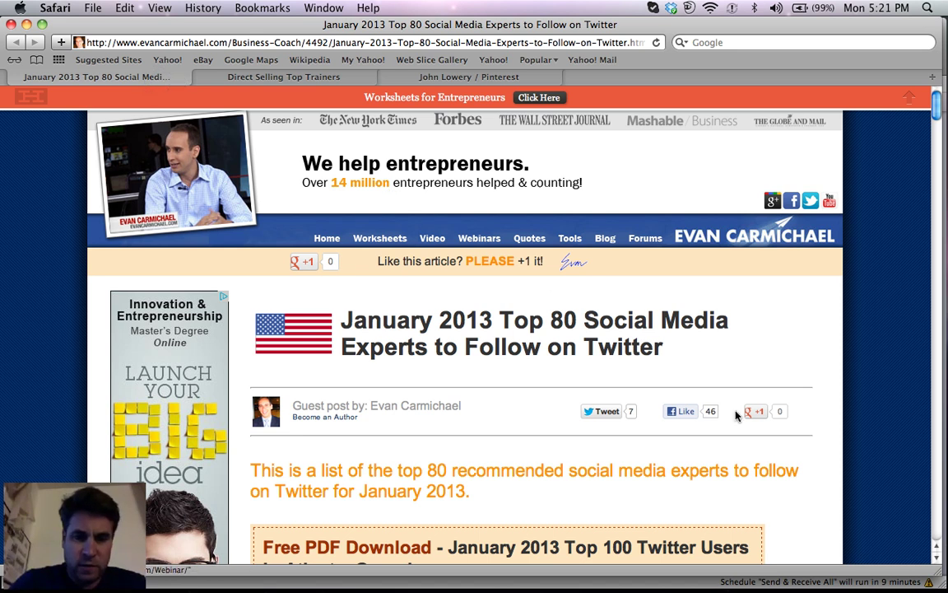
scroll(758, 446, "down", 3)
scroll(759, 447, "down", 10)
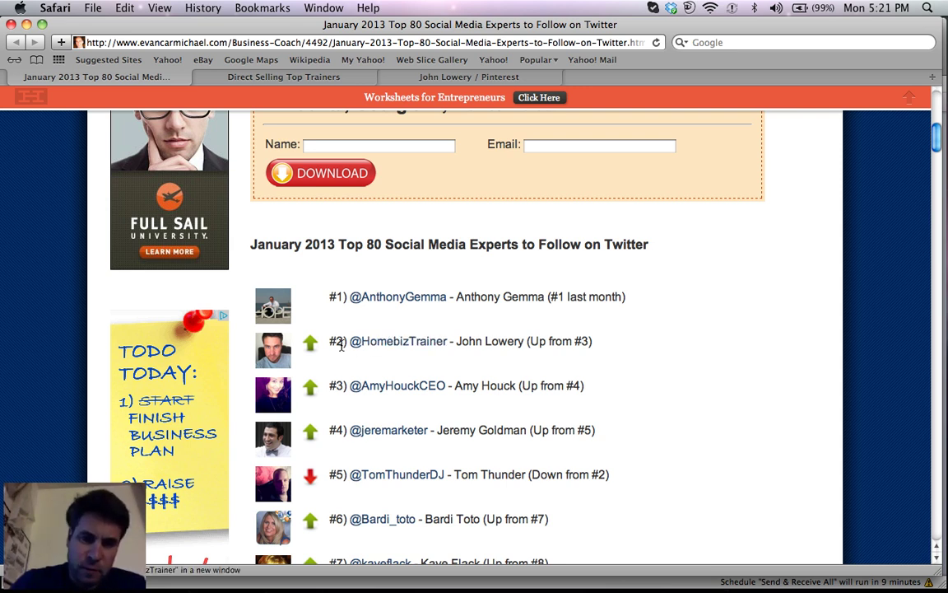
scroll(716, 337, "up", 7)
scroll(712, 333, "up", 7)
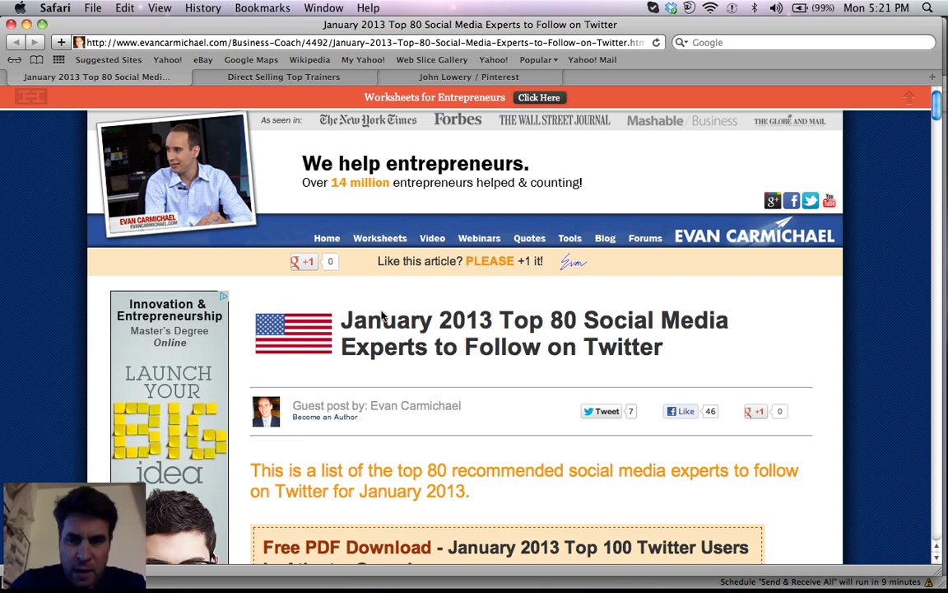
Examine the introduction and the alphabetical trainer table on the Direct Selling Top Trainers page
left_click(301, 78)
scroll(592, 288, "up", 10)
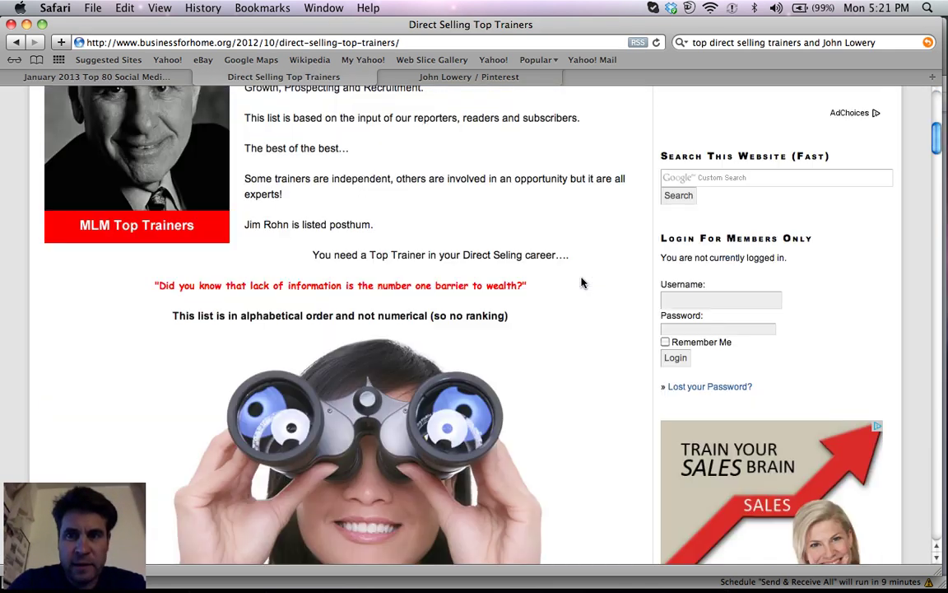
scroll(581, 283, "up", 5)
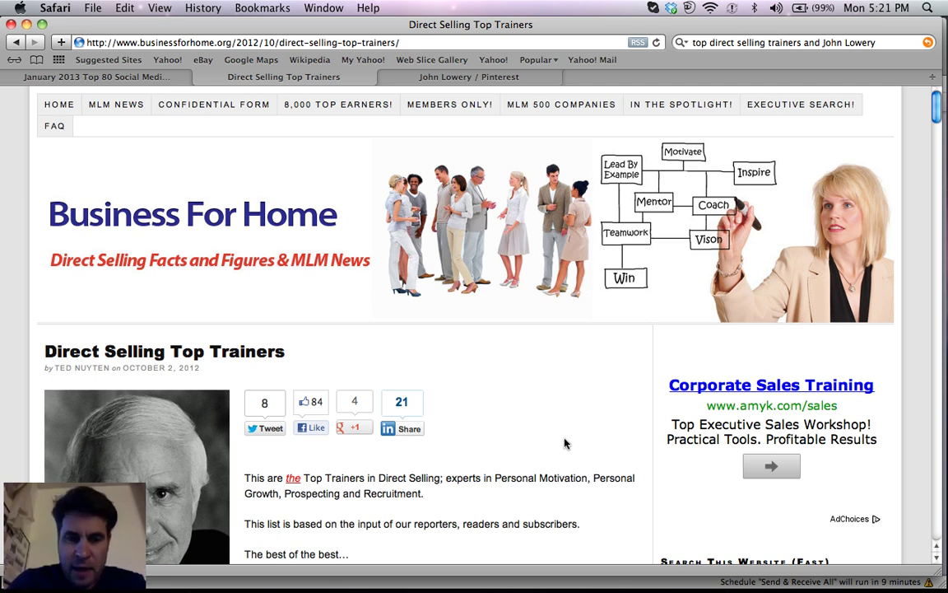
scroll(563, 441, "down", 15)
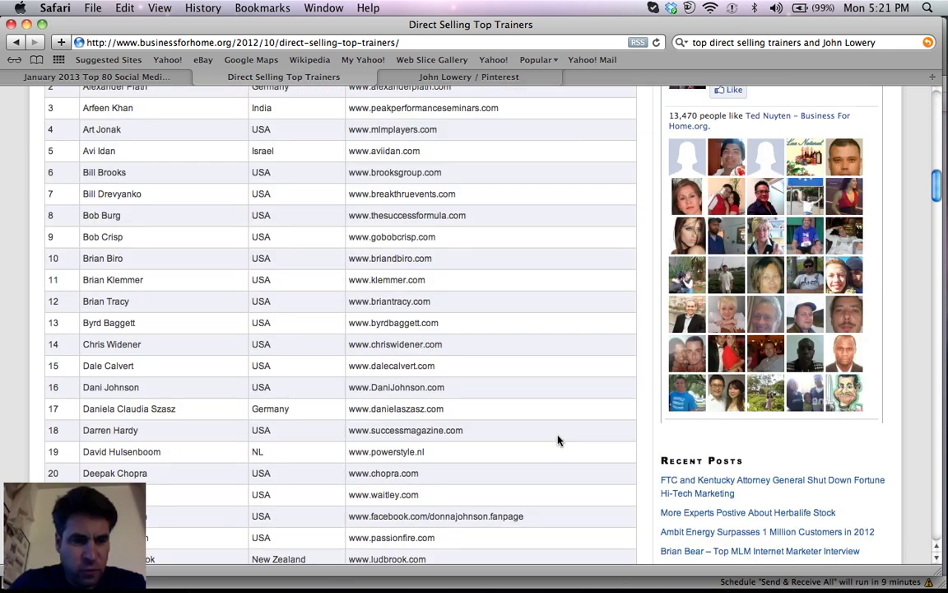
scroll(557, 440, "down", 4)
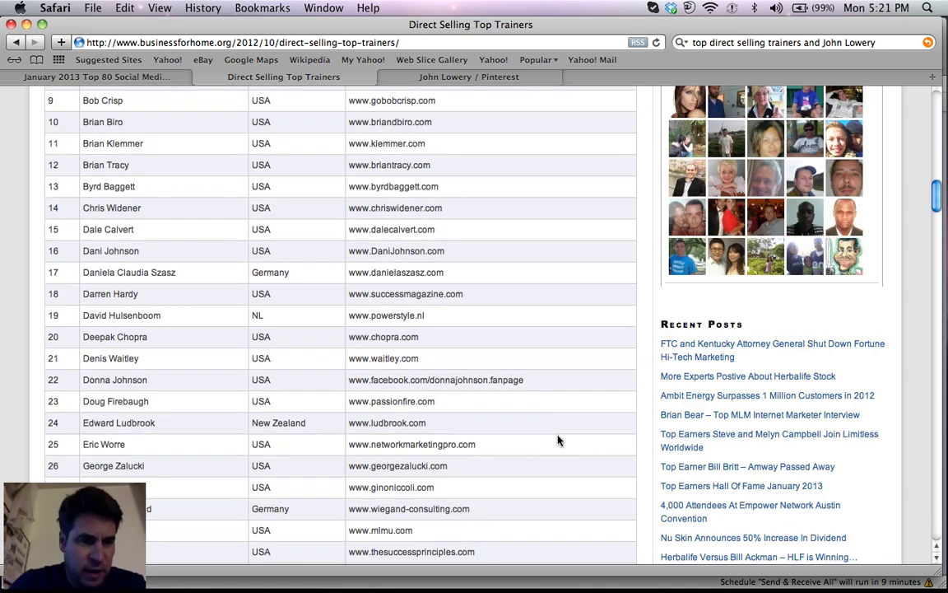
scroll(557, 440, "down", 10)
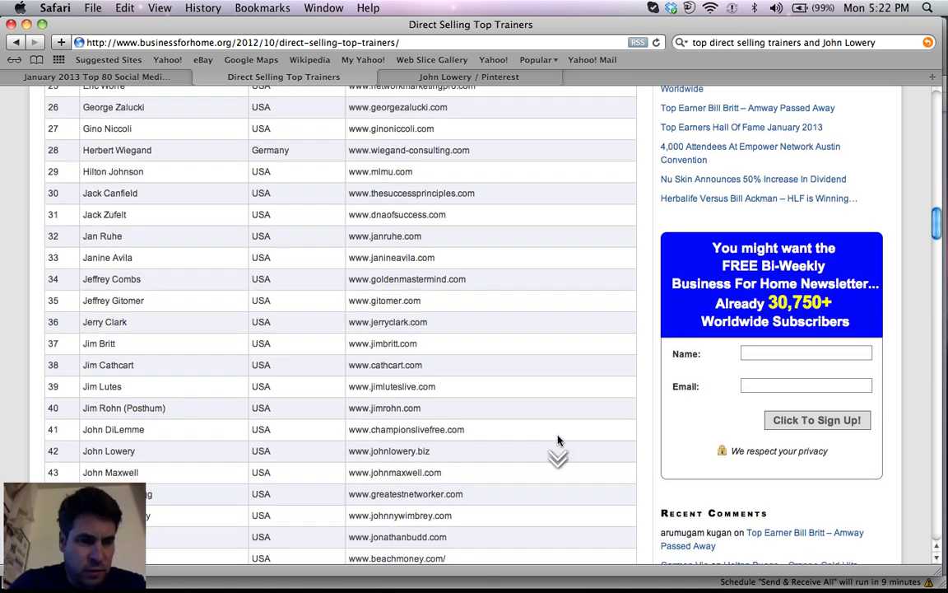
scroll(557, 440, "down", 2)
scroll(557, 439, "up", 4)
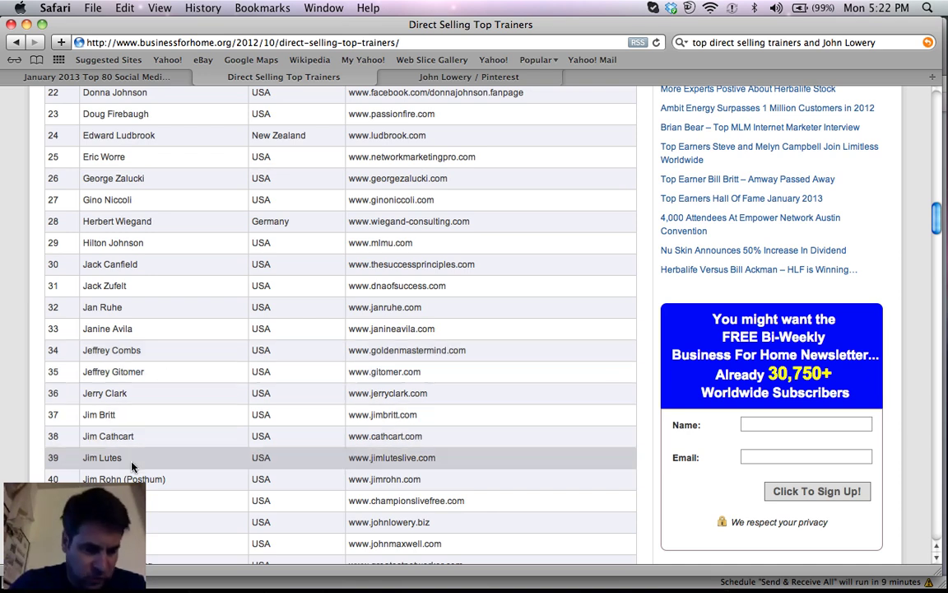
scroll(132, 466, "down", 1)
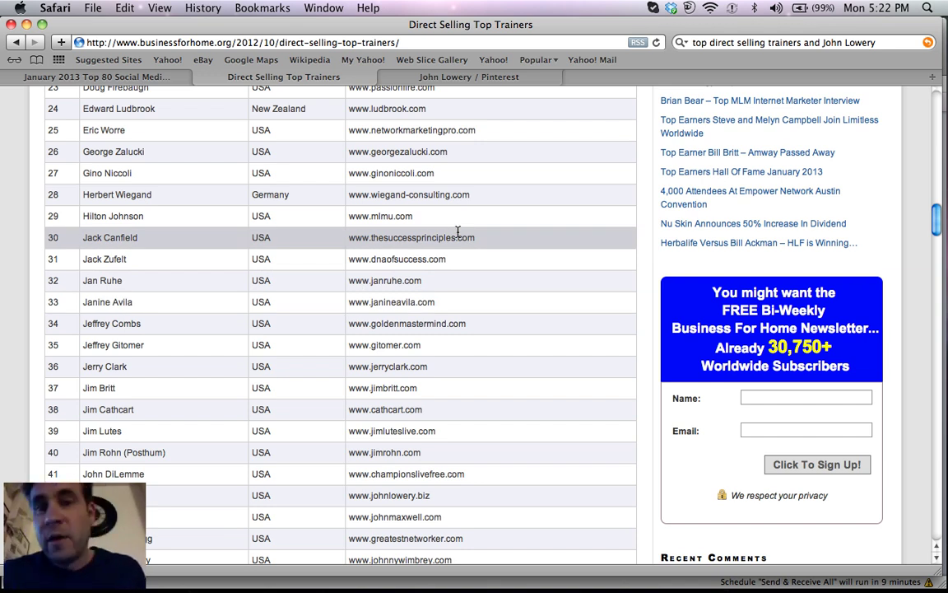
Switch back to Pinterest, open the account's own boards page and look through the boards
left_click(497, 79)
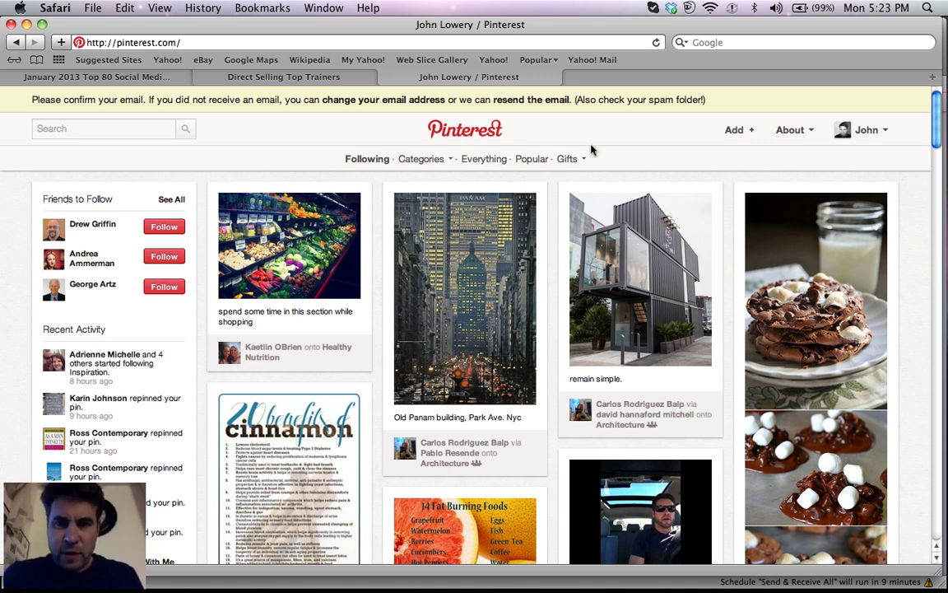
mouse_move(886, 140)
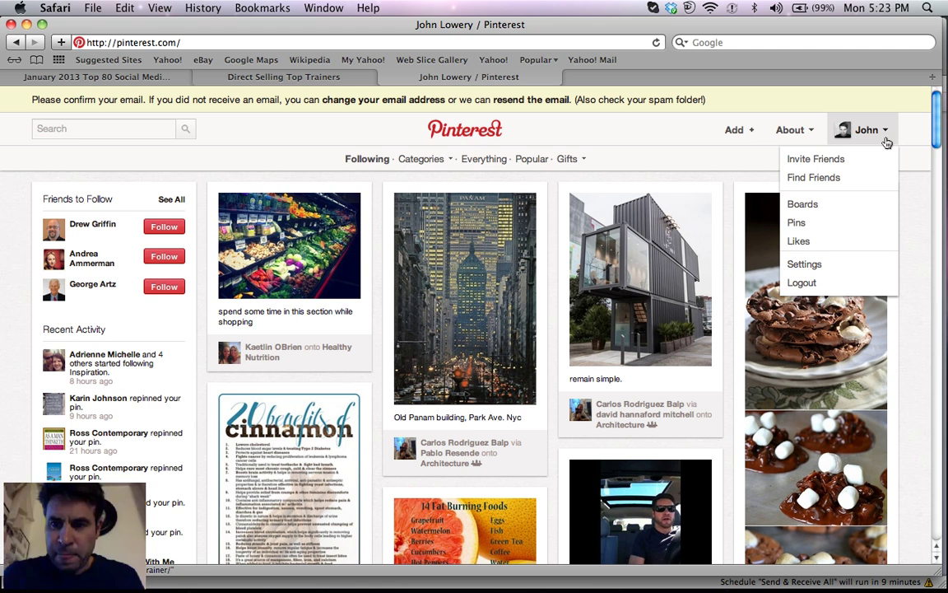
left_click(874, 206)
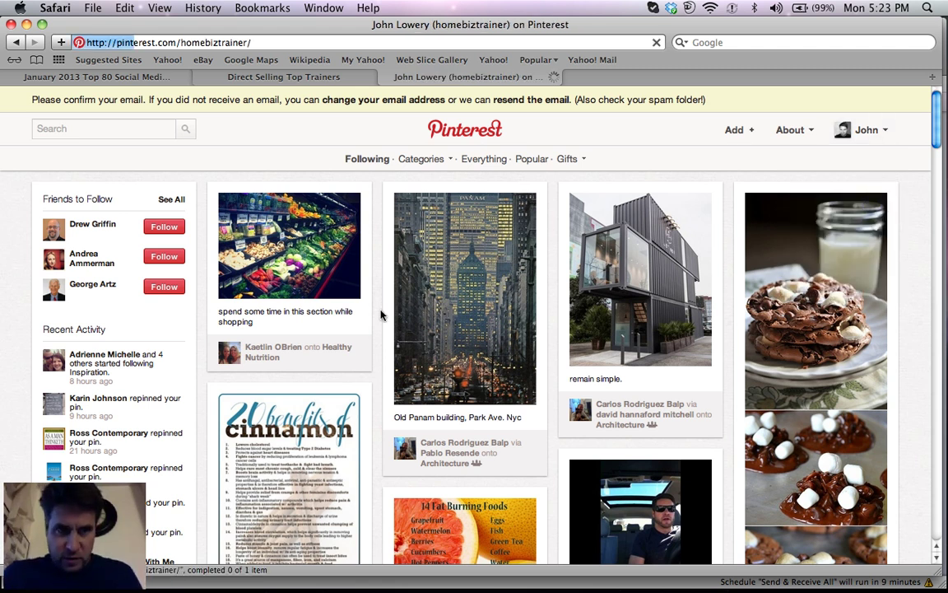
scroll(562, 322, "down", 3)
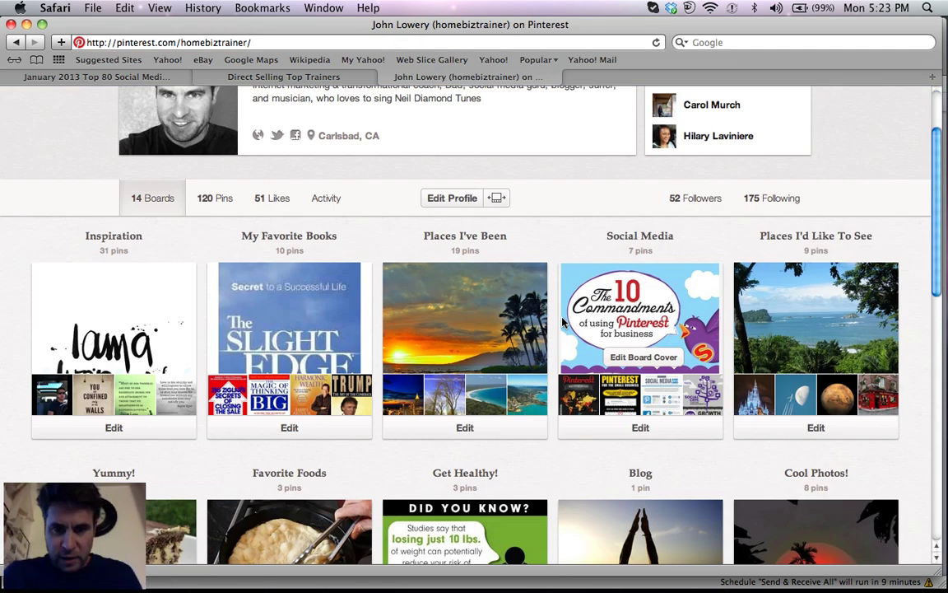
scroll(563, 322, "down", 10)
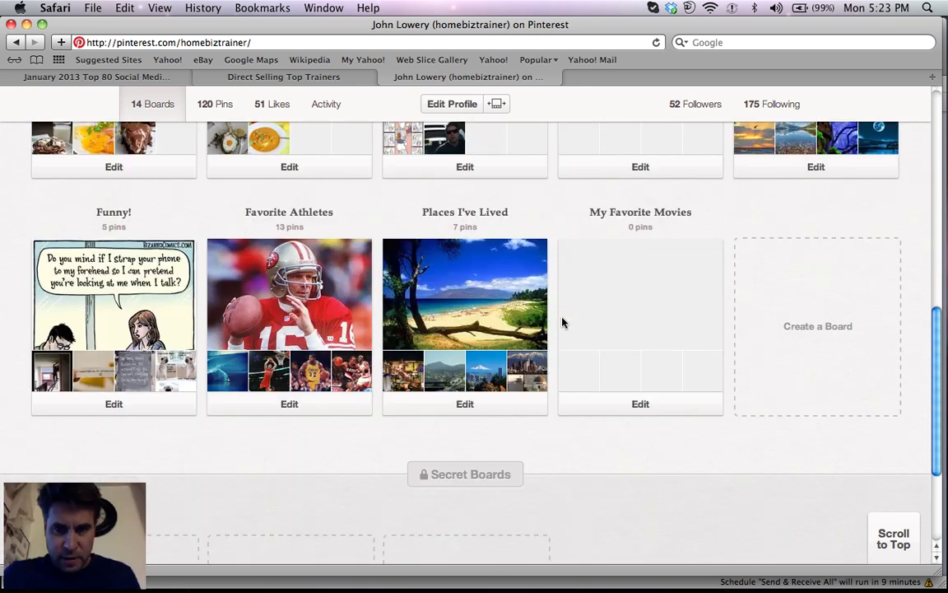
scroll(562, 322, "up", 8)
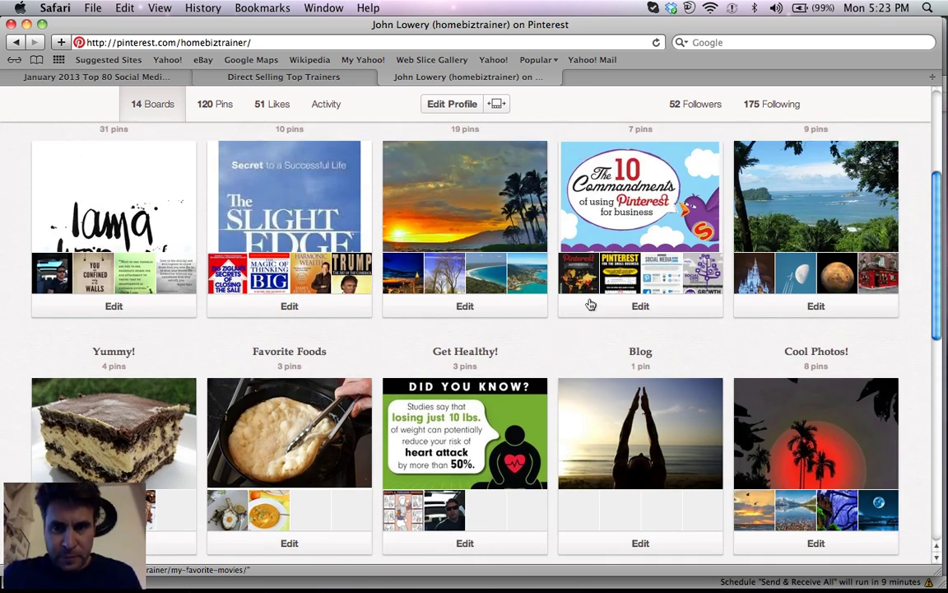
Open the Social Media board and browse its pinned infographics
mouse_move(622, 222)
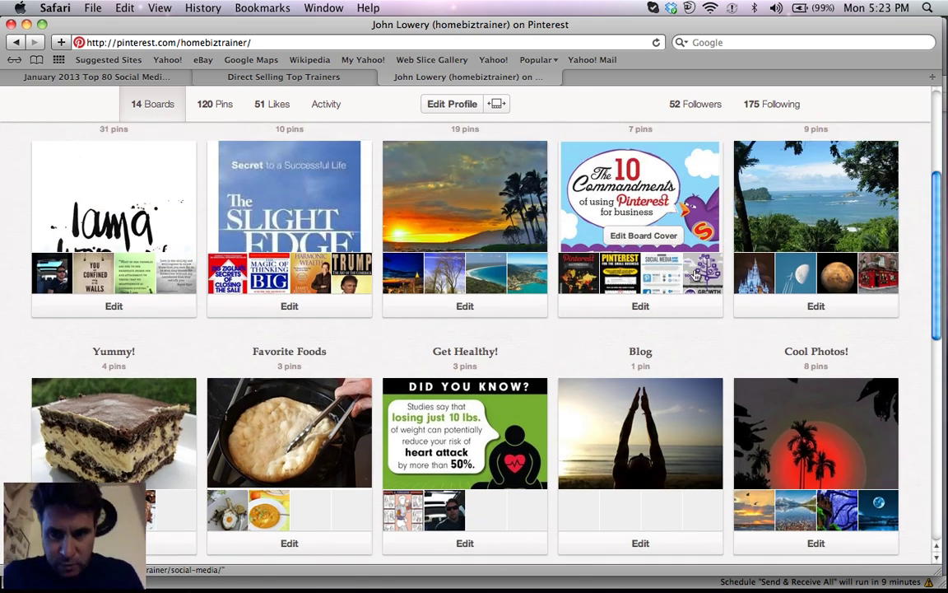
left_click(623, 222)
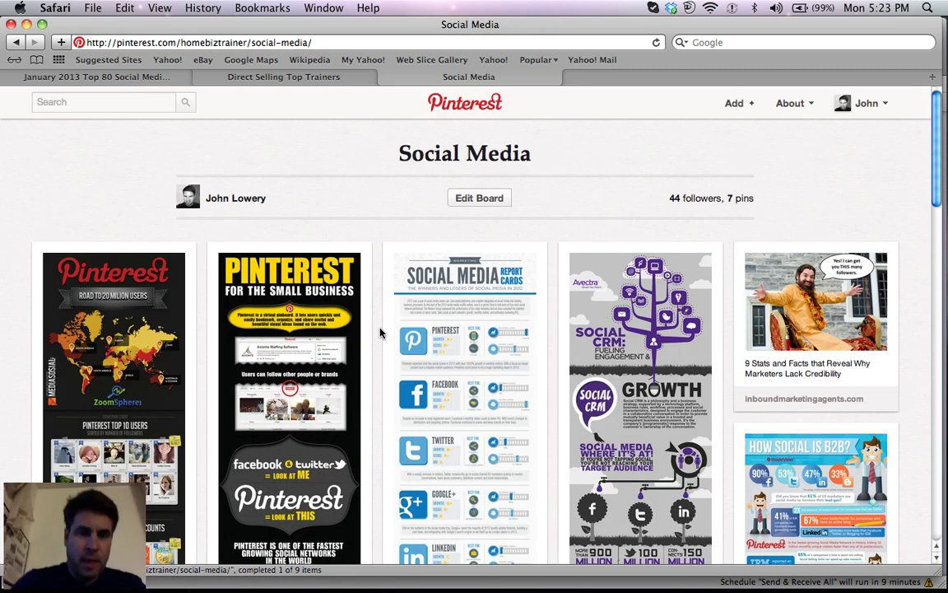
scroll(442, 294, "down", 3)
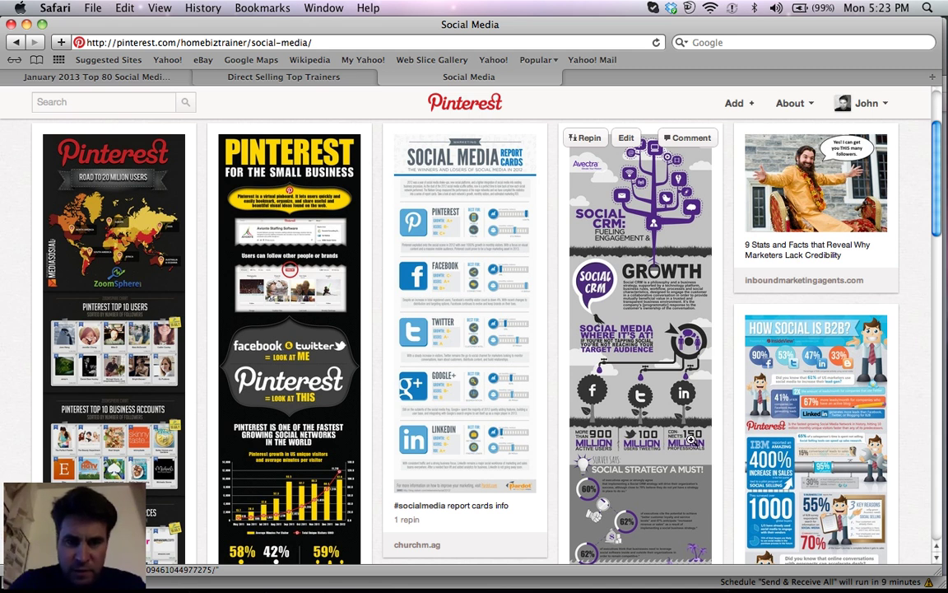
scroll(692, 439, "down", 4)
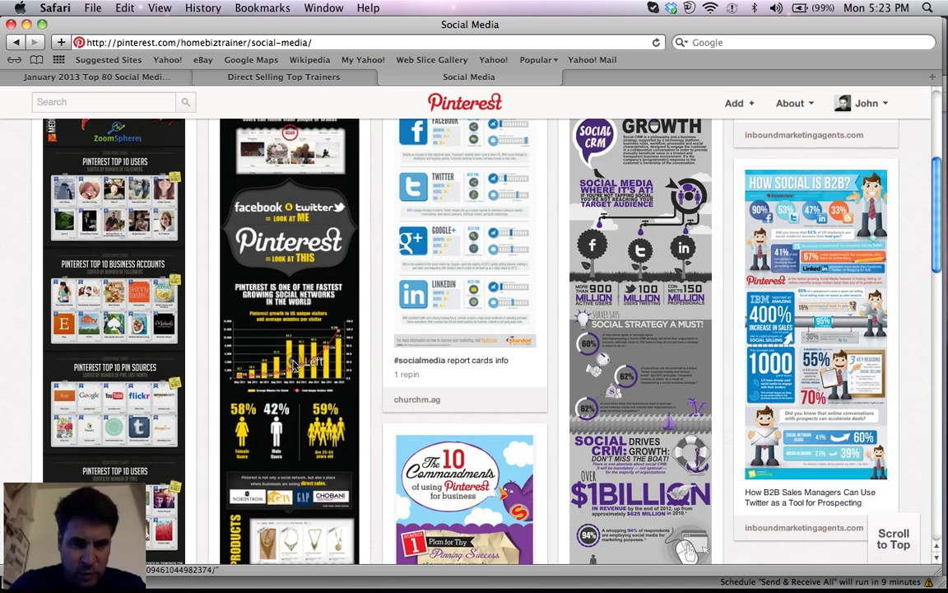
View the "Pinterest for the Small Business" pin down to its growth chart, and return to the board
left_click(293, 364)
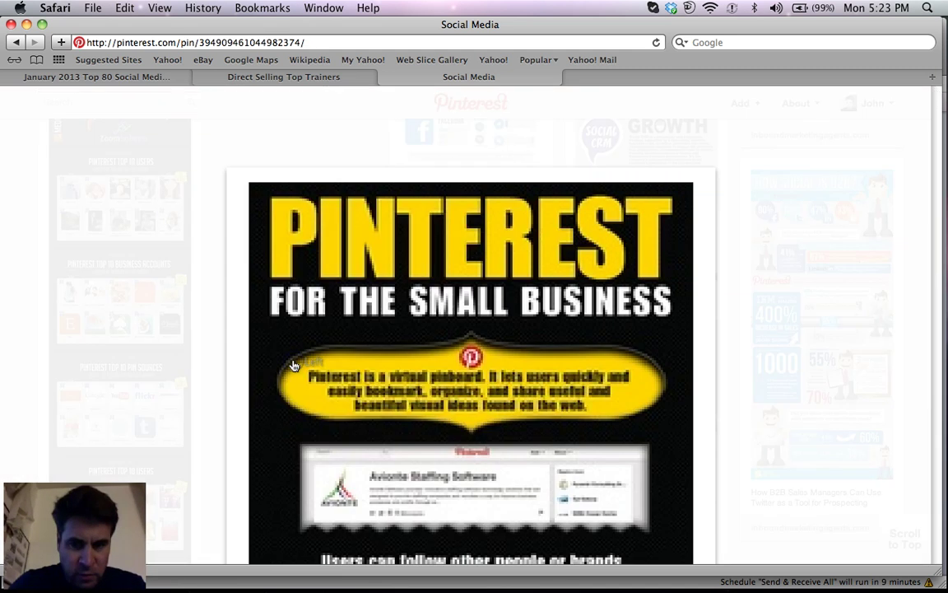
scroll(709, 333, "down", 3)
scroll(656, 349, "down", 8)
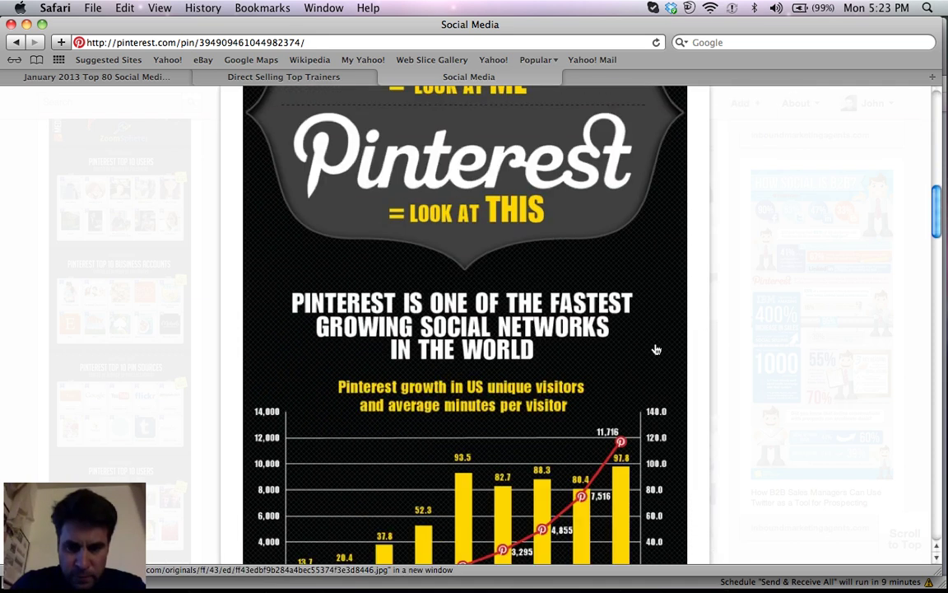
scroll(656, 348, "down", 5)
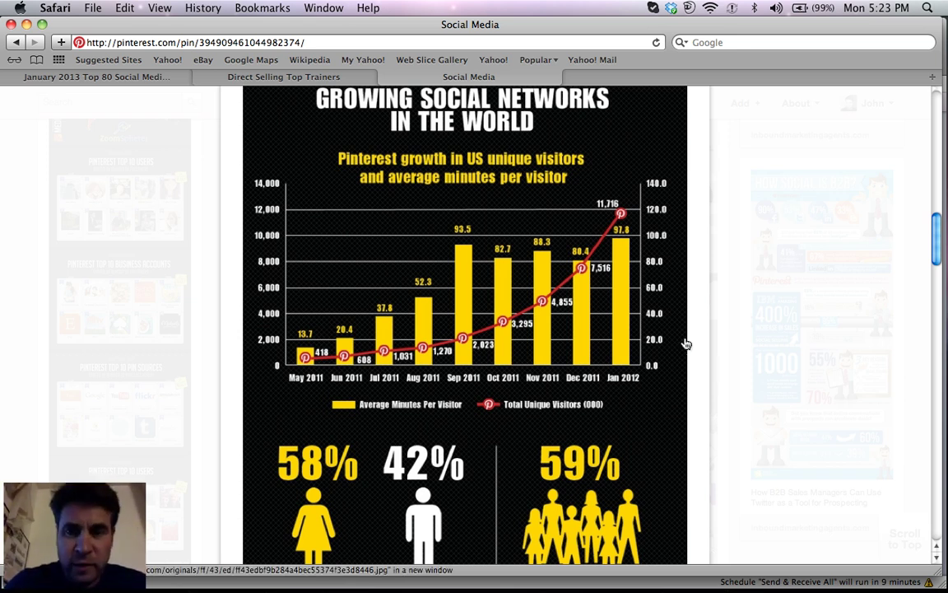
left_click(715, 319)
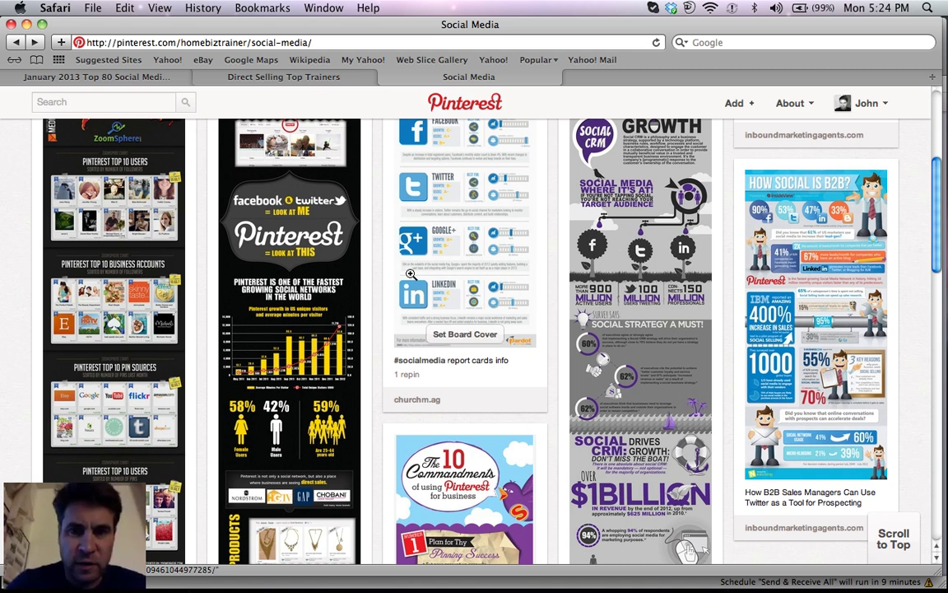
View the "Social Media Report Cards" pin from the Pinterest grades through the LinkedIn grades, and return to the board
left_click(412, 190)
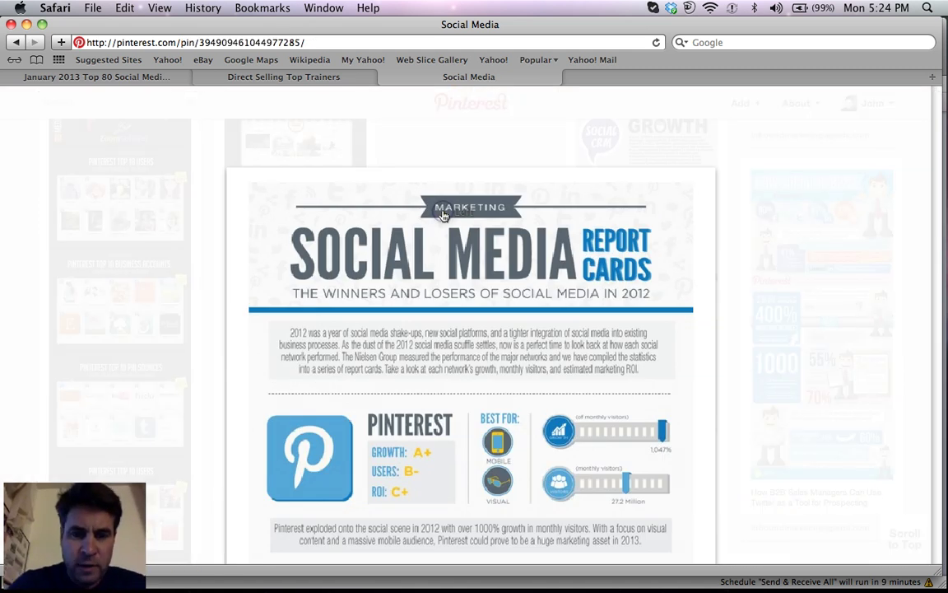
scroll(535, 336, "down", 3)
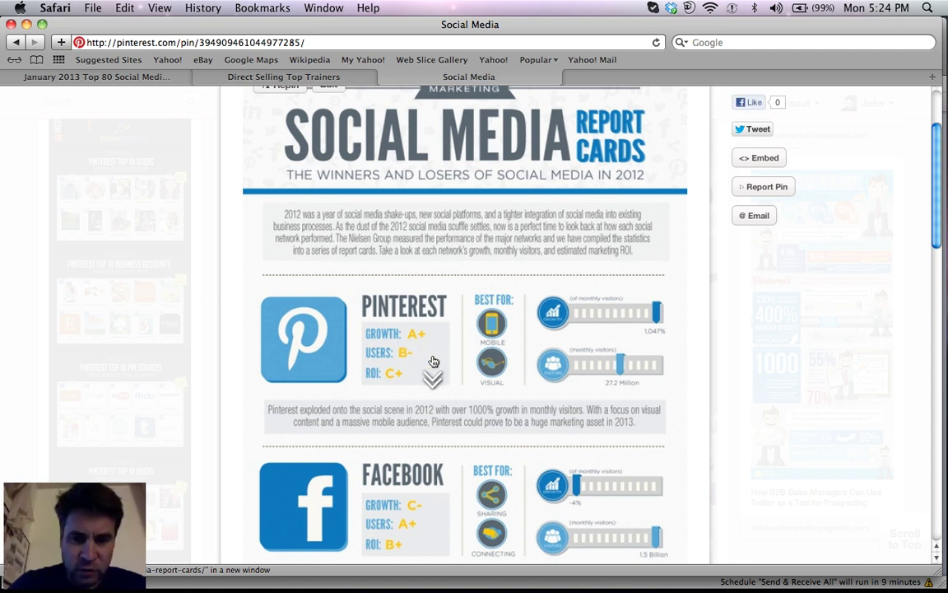
scroll(428, 354, "down", 2)
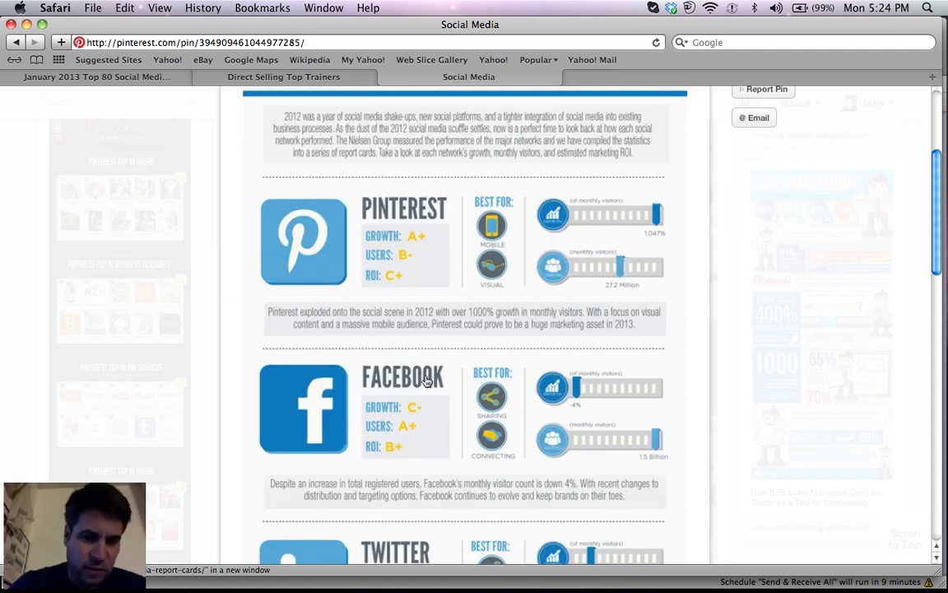
scroll(432, 396, "down", 4)
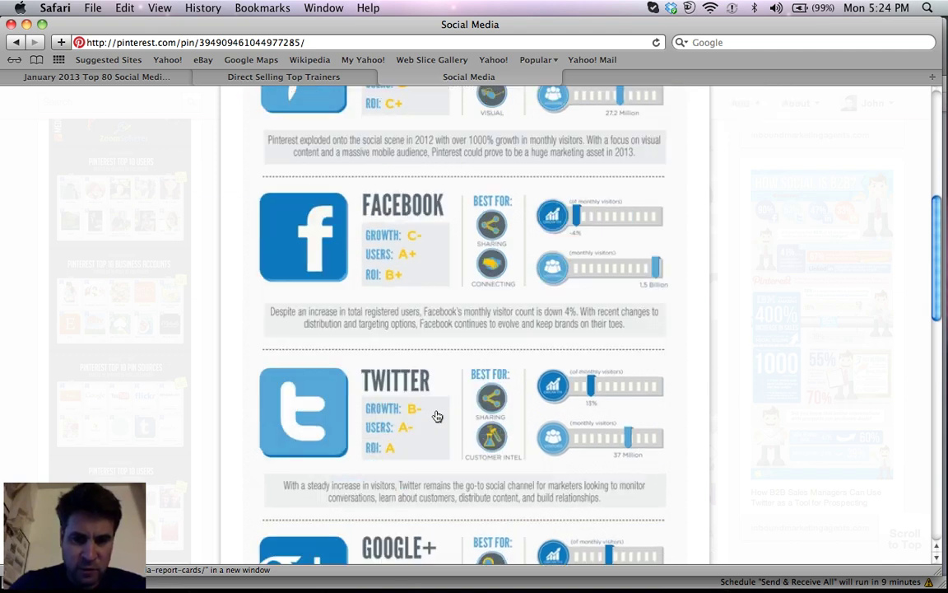
scroll(437, 416, "down", 7)
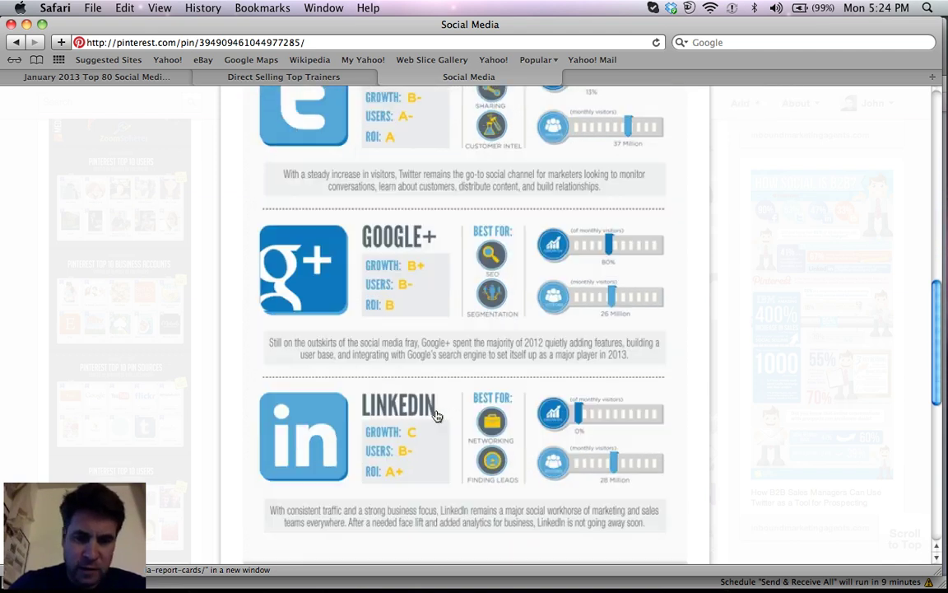
scroll(438, 442, "up", 16)
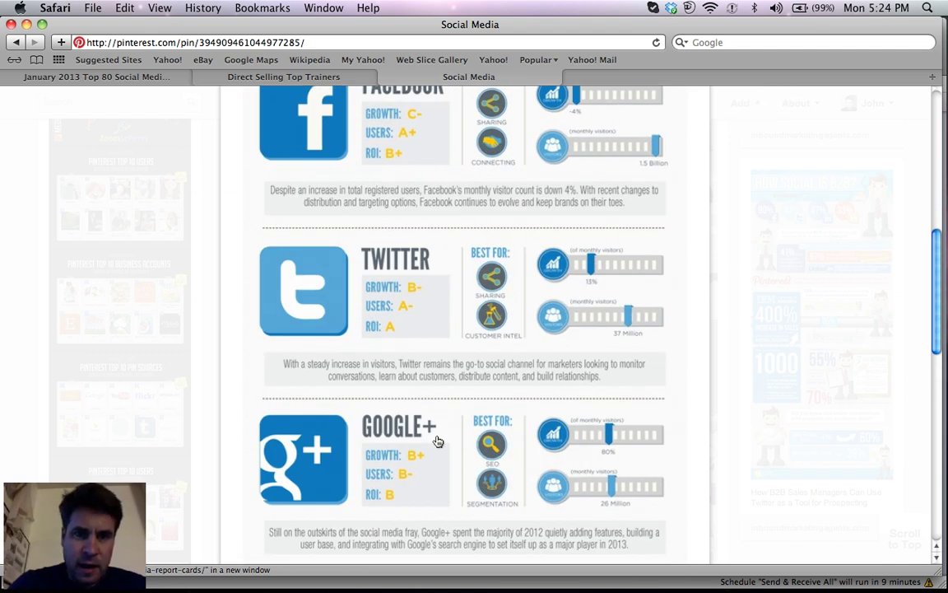
left_click(753, 168)
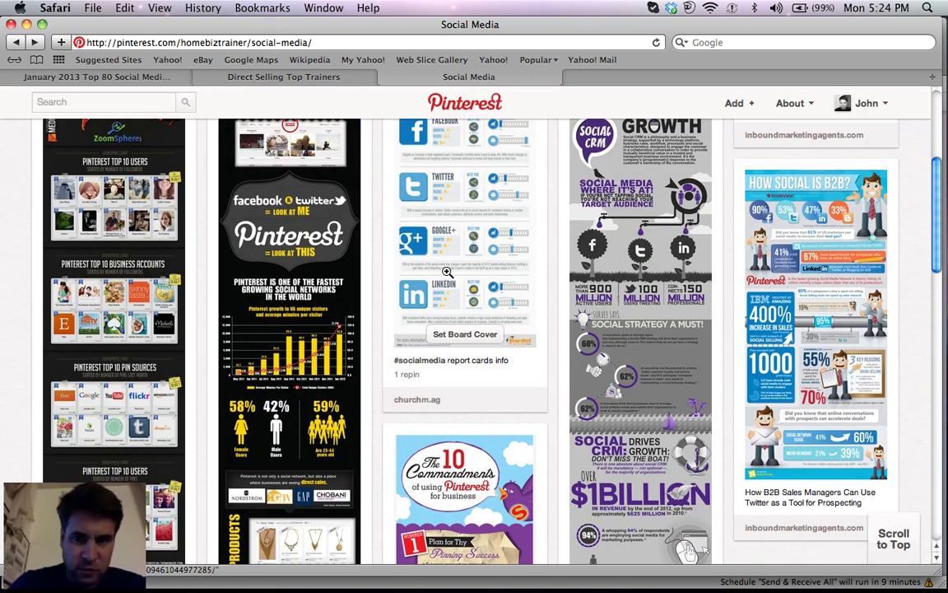
View the "How Social Is B2B?" pin down to its end, and return to the Social Media board
scroll(693, 407, "down", 2)
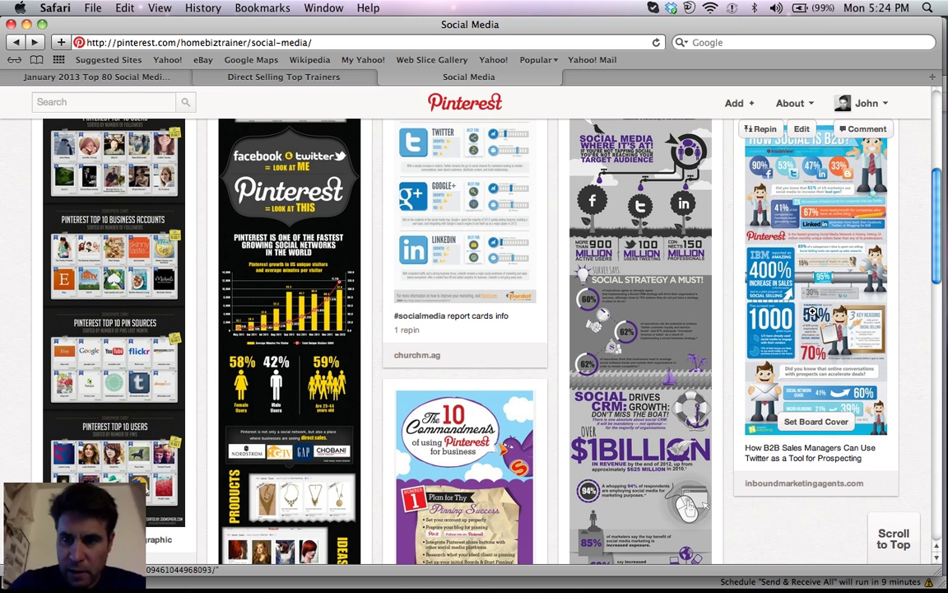
left_click(813, 264)
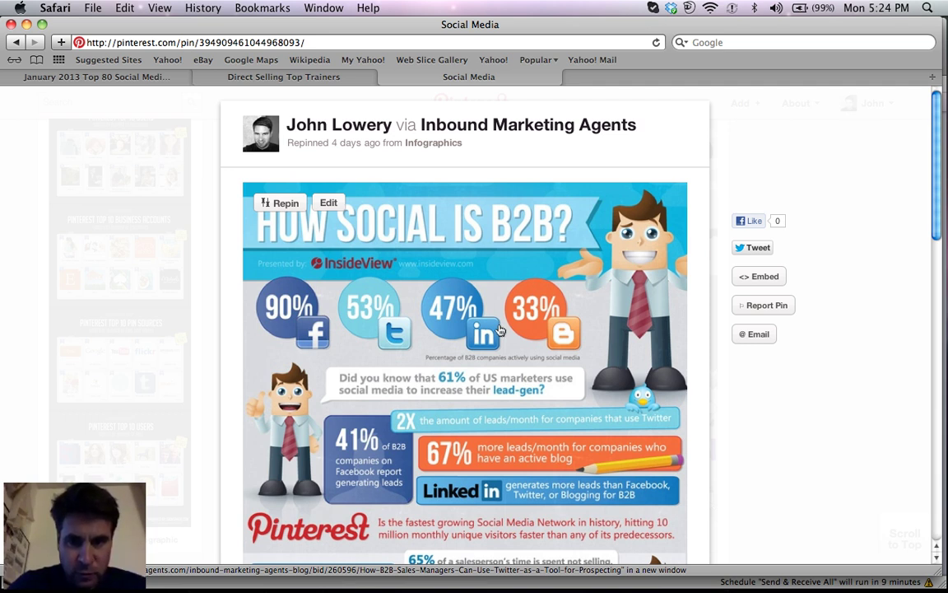
scroll(600, 370, "down", 2)
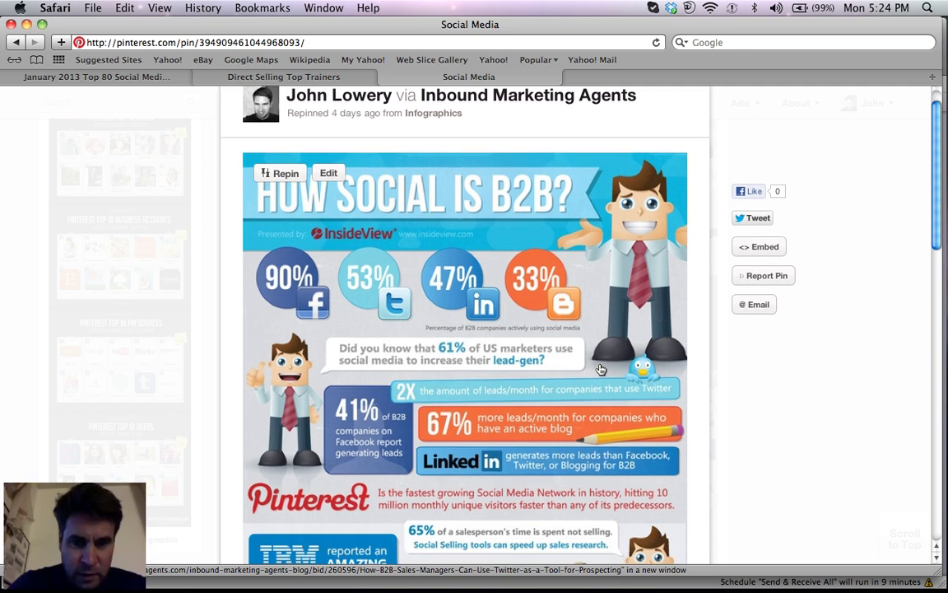
scroll(600, 370, "down", 3)
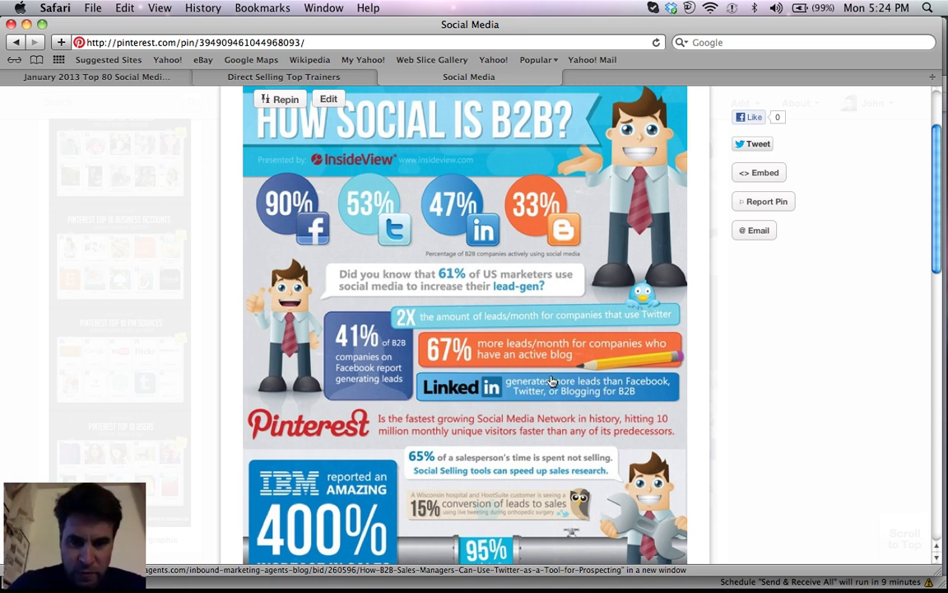
scroll(551, 381, "down", 2)
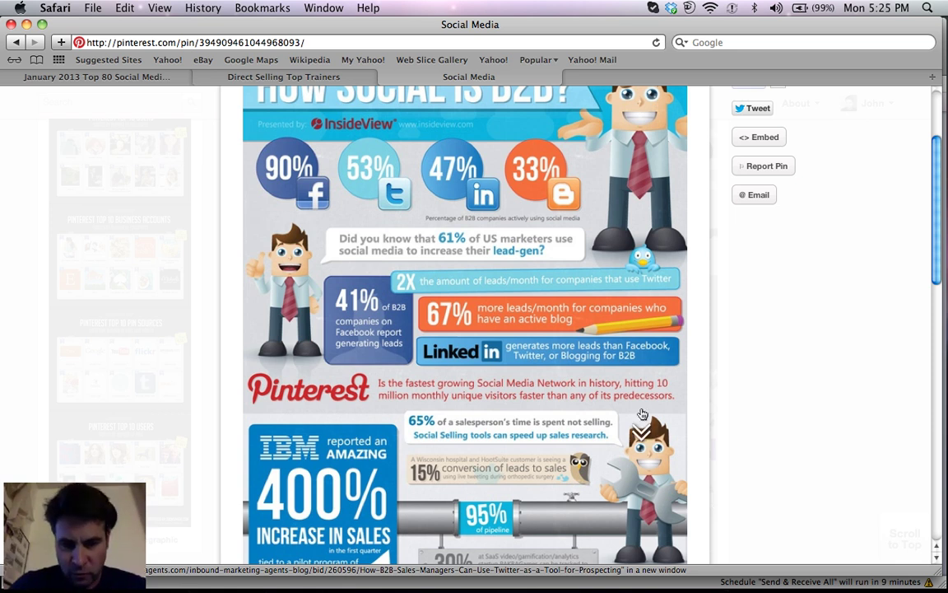
scroll(463, 417, "down", 5)
scroll(642, 413, "down", 10)
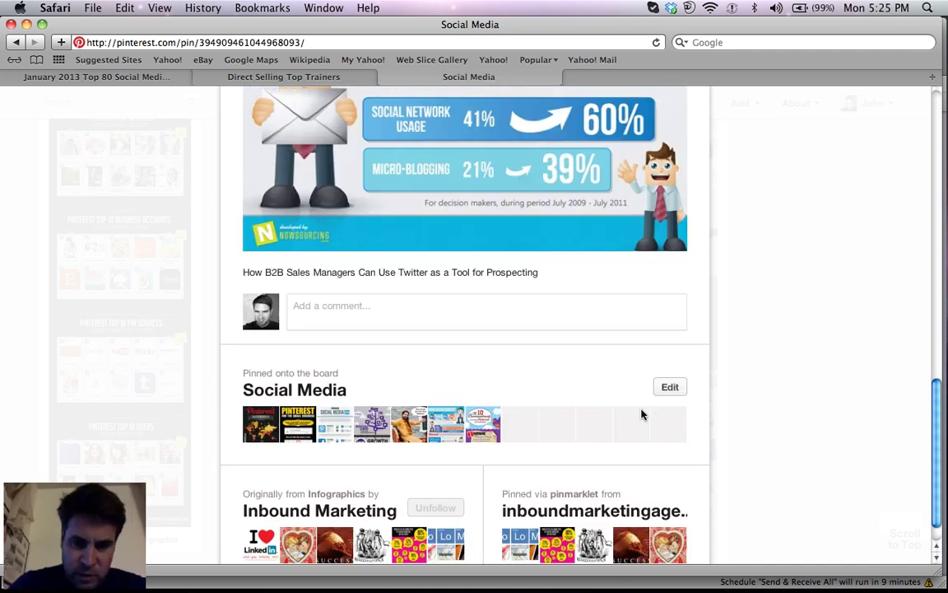
left_click(808, 349)
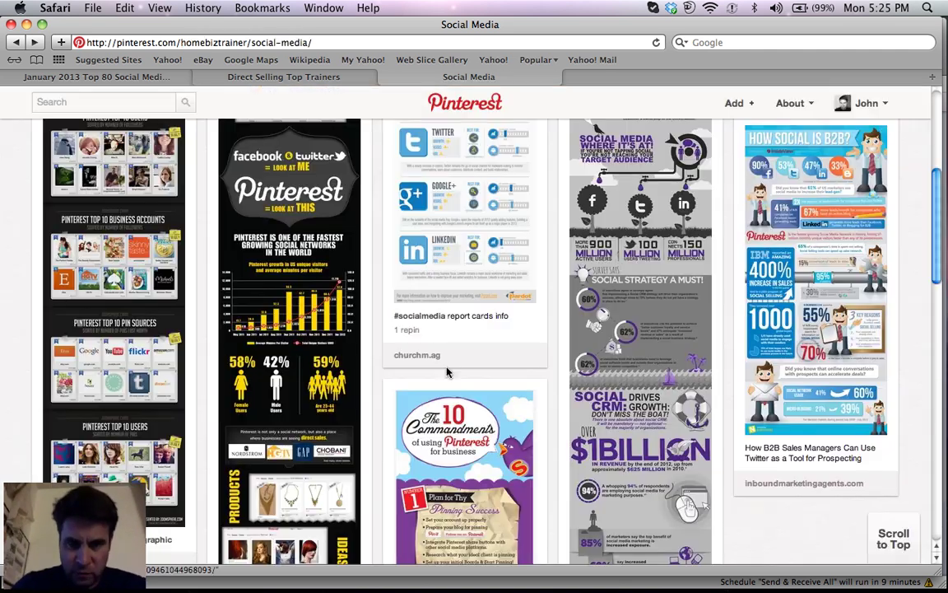
Go to the Pinterest home feed and look through the pins from followed accounts, ending back at its start
scroll(447, 372, "up", 6)
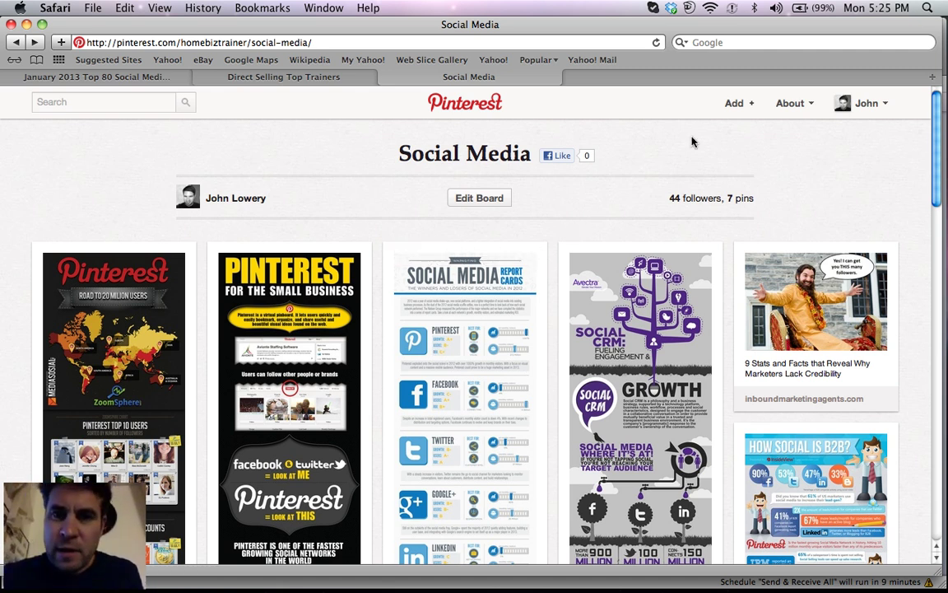
left_click(475, 110)
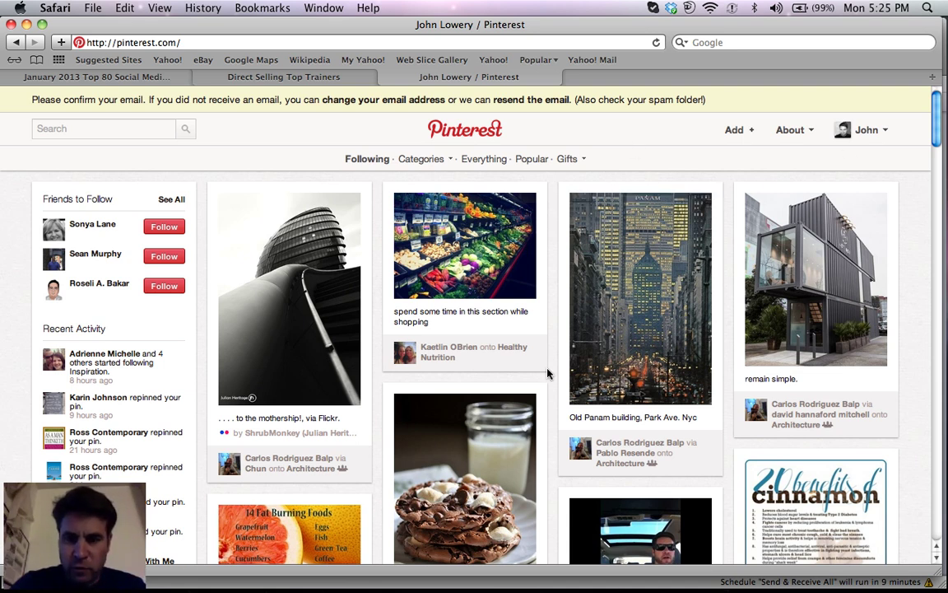
scroll(547, 373, "down", 5)
scroll(548, 373, "down", 8)
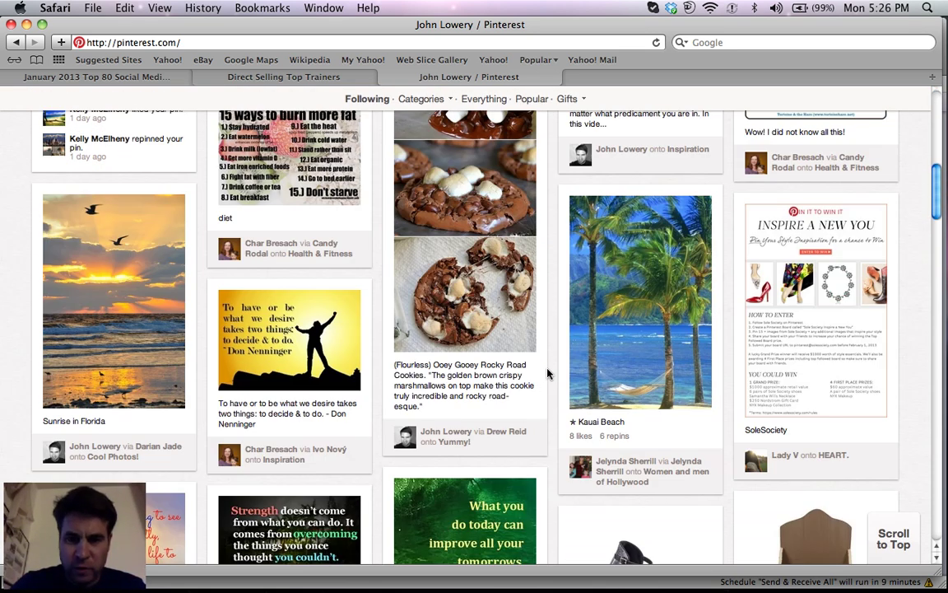
scroll(548, 373, "down", 3)
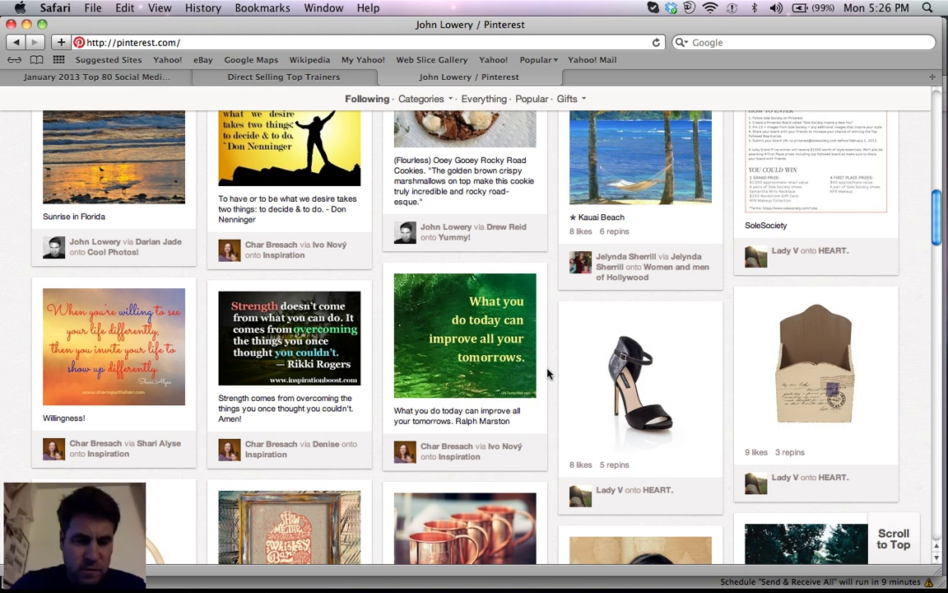
scroll(547, 372, "down", 3)
scroll(547, 373, "up", 8)
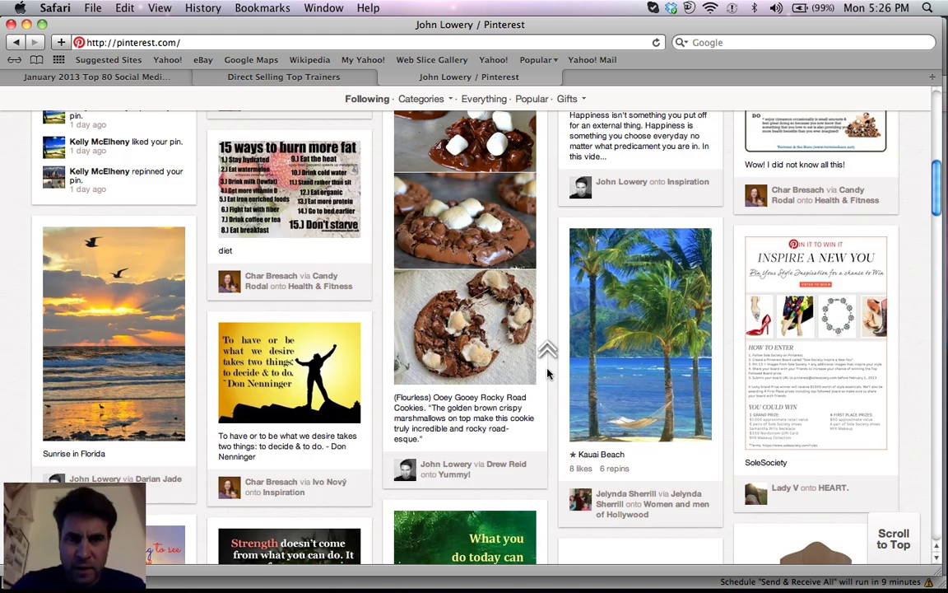
scroll(547, 373, "up", 15)
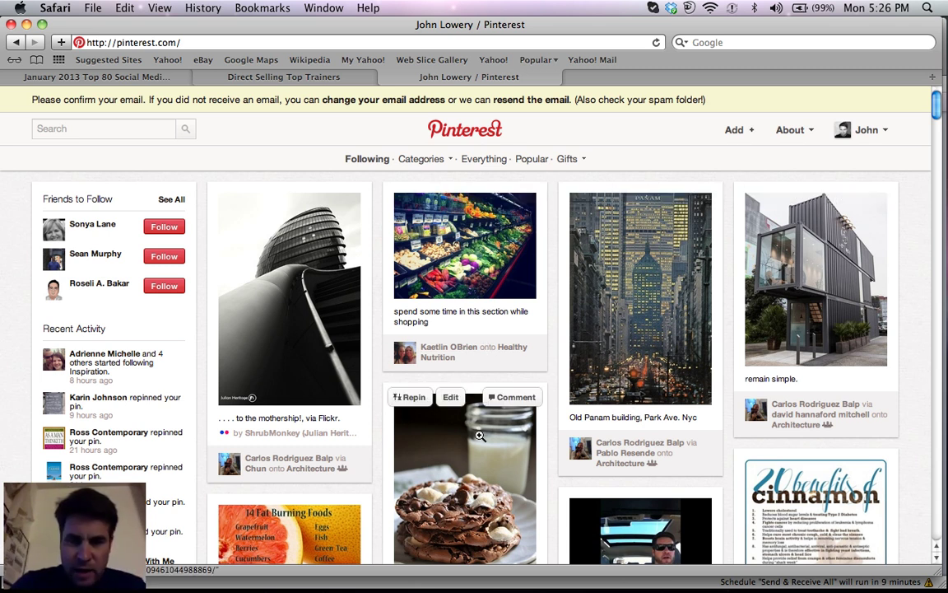
Find the "Beautiful sunset with reflections" pin further down the home feed and like it
scroll(562, 431, "down", 3)
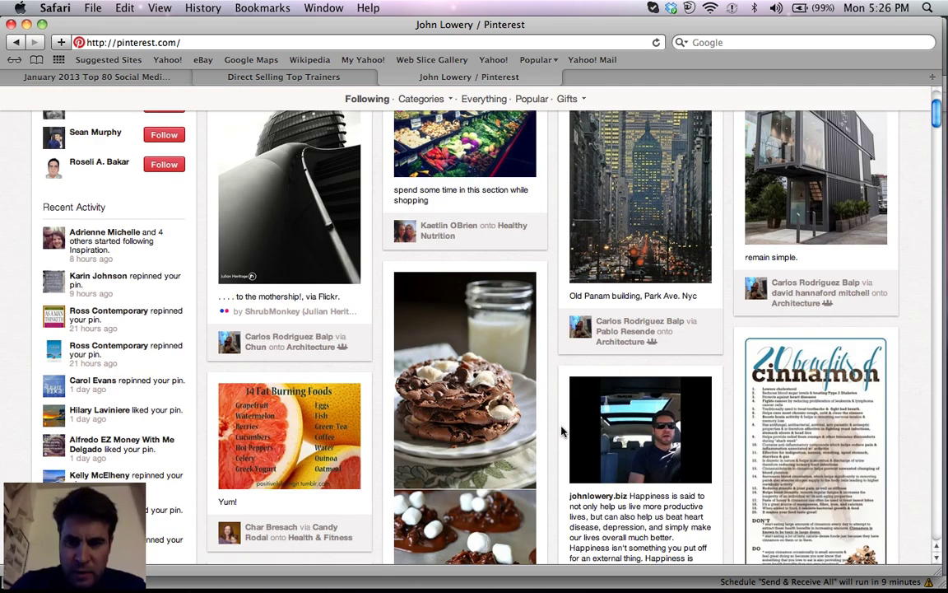
scroll(562, 431, "down", 8)
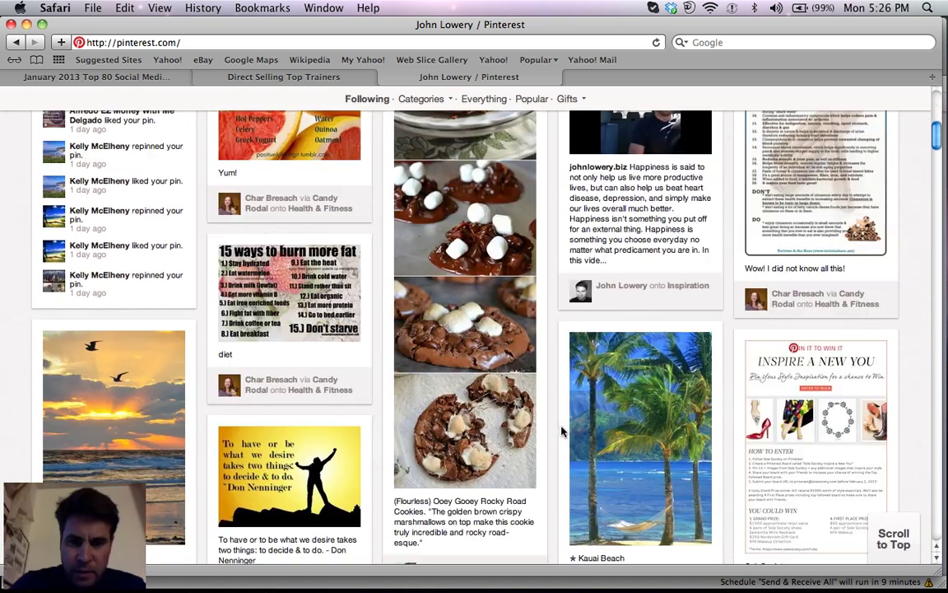
scroll(563, 431, "down", 14)
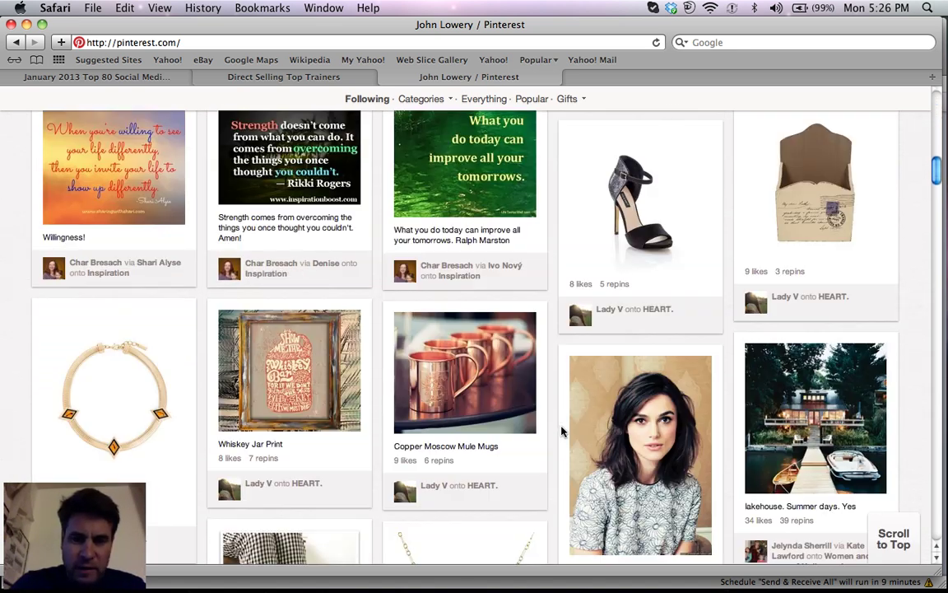
scroll(562, 431, "down", 10)
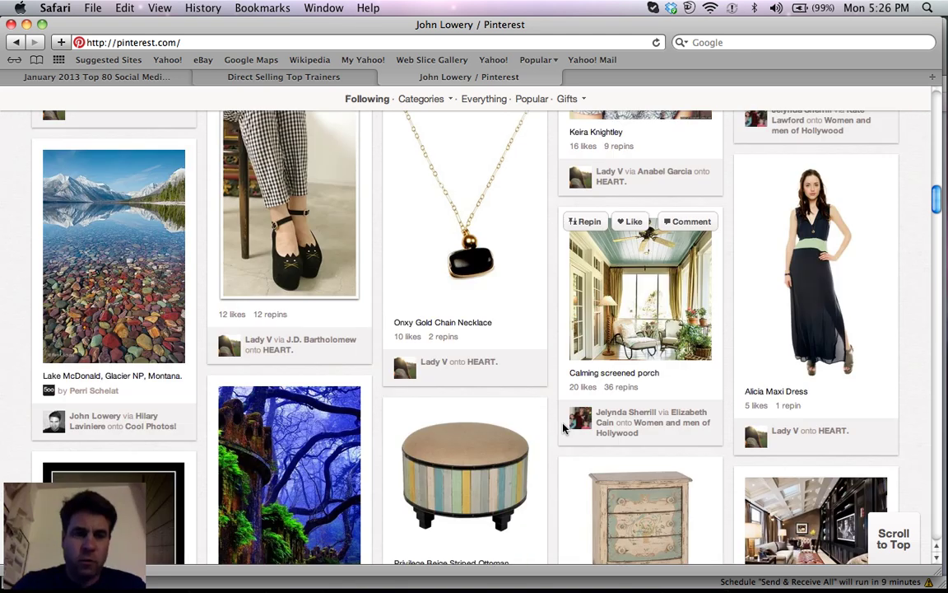
scroll(563, 427, "down", 10)
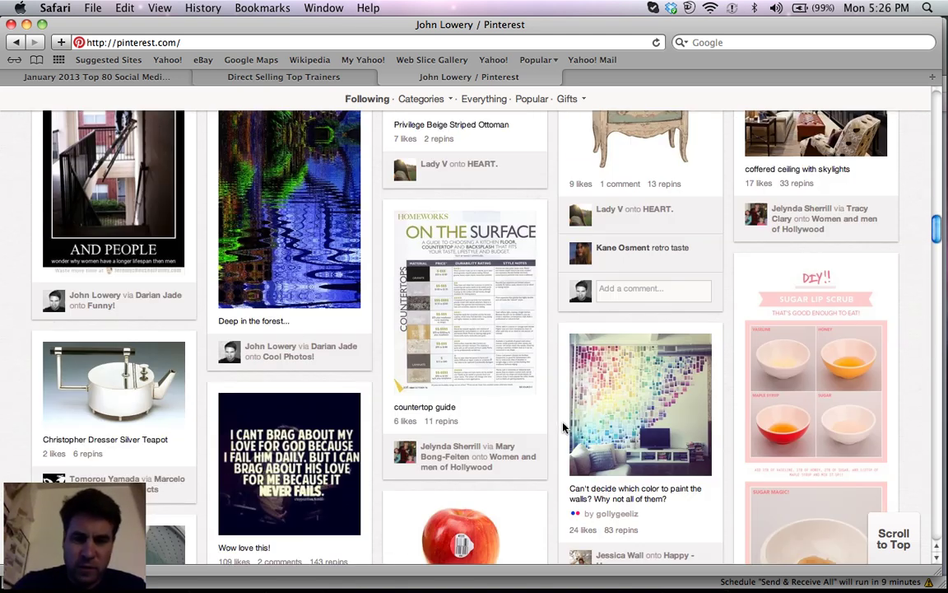
scroll(563, 427, "down", 2)
scroll(564, 427, "down", 5)
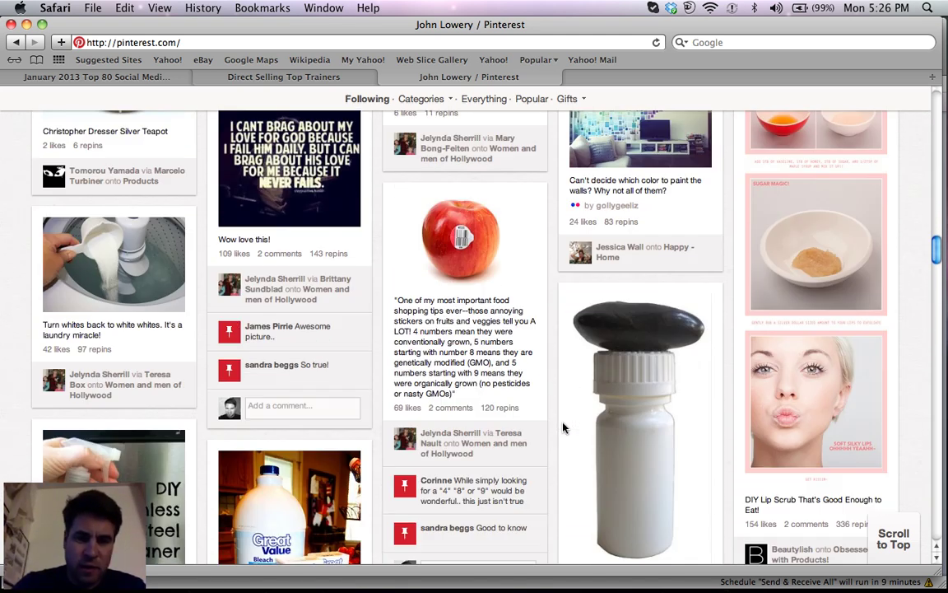
scroll(564, 427, "down", 4)
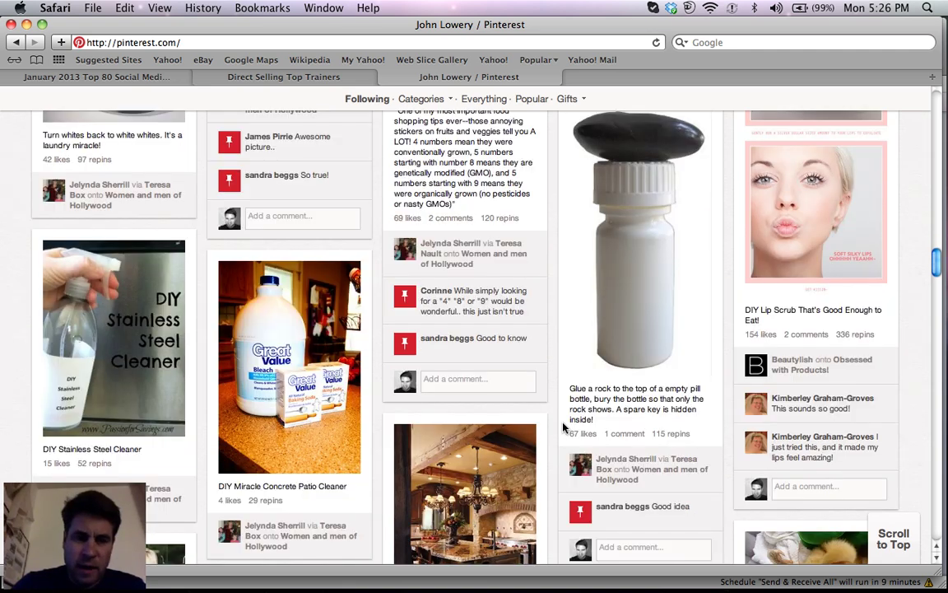
scroll(564, 427, "down", 2)
scroll(564, 427, "down", 3)
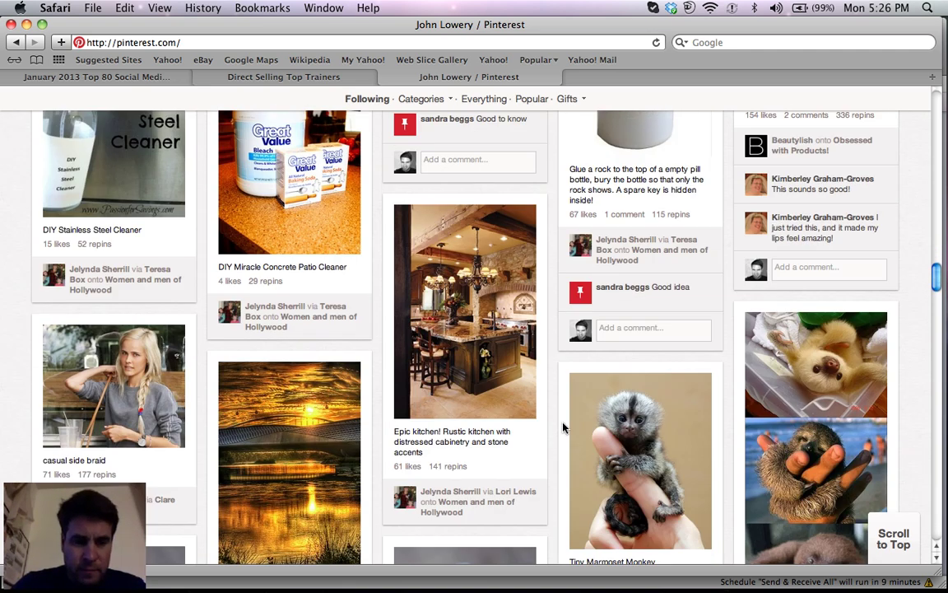
scroll(564, 427, "down", 3)
scroll(564, 427, "down", 2)
scroll(563, 427, "up", 2)
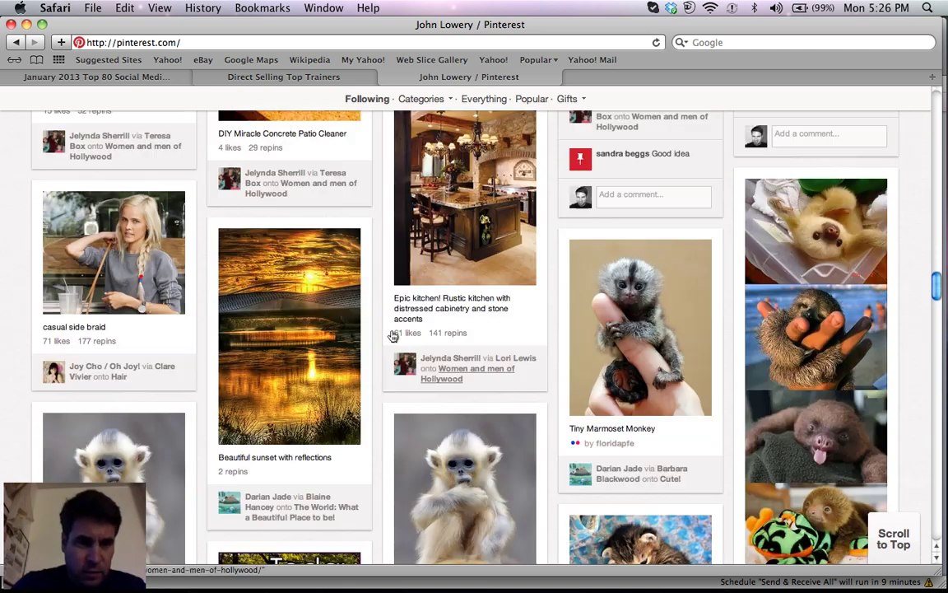
left_click(284, 232)
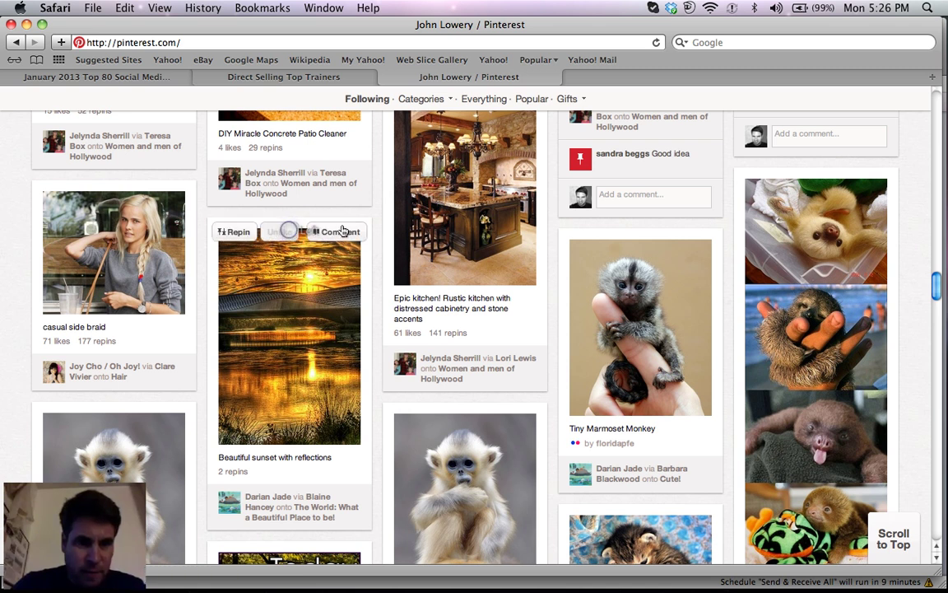
Repin the Big Ben sunset photo from the home feed to the board Places I'd Like To See, sharing it on Twitter
scroll(530, 264, "down", 3)
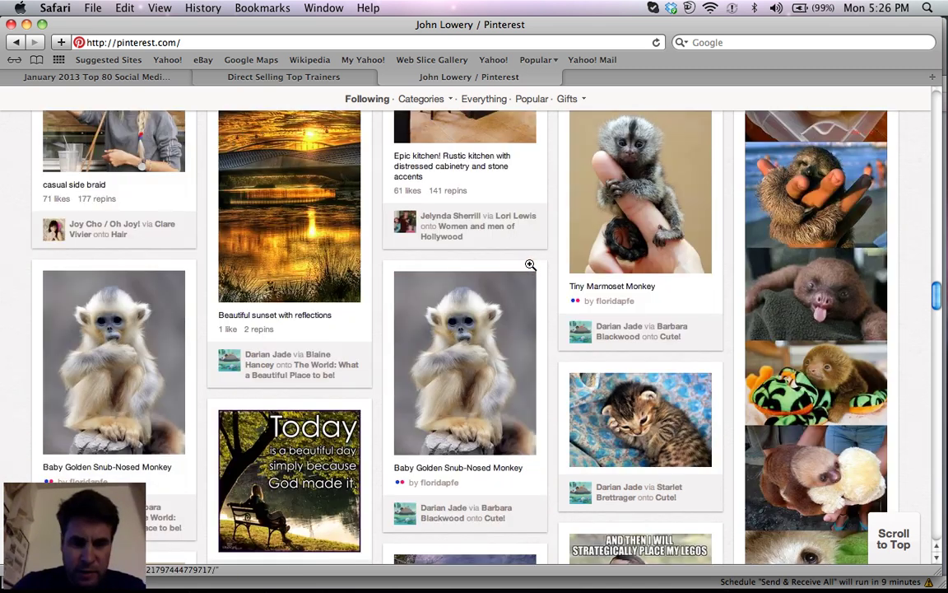
scroll(530, 264, "down", 5)
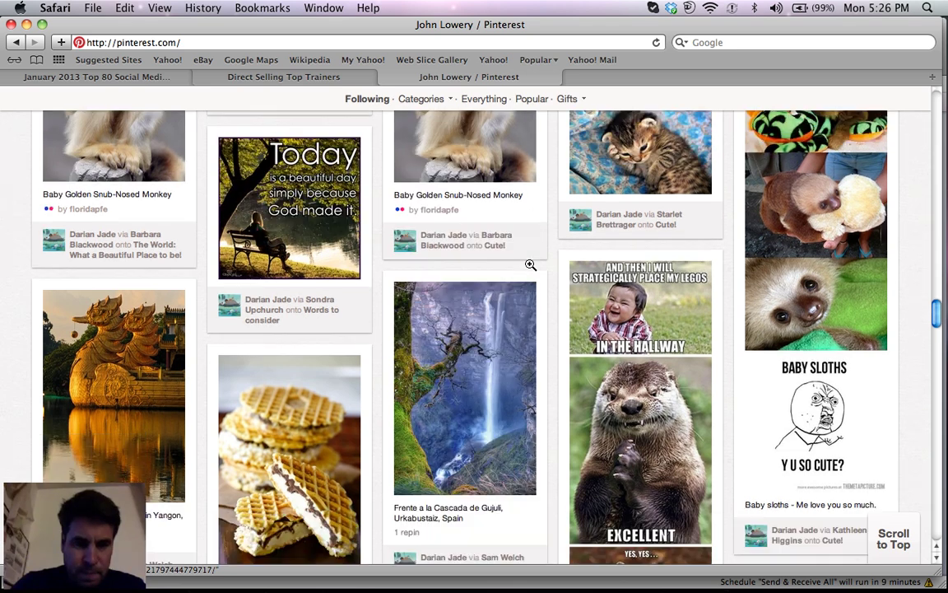
scroll(530, 264, "down", 12)
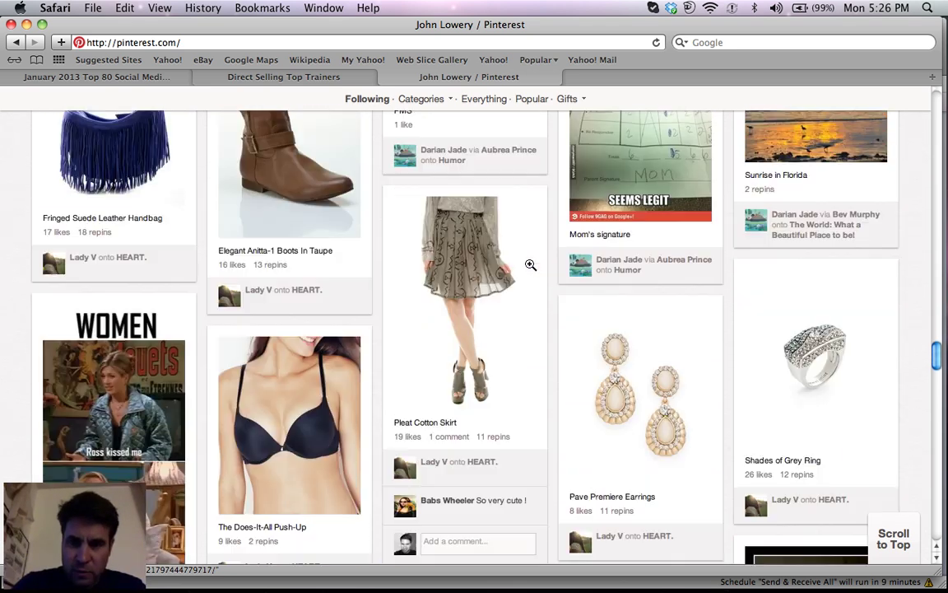
scroll(530, 264, "down", 5)
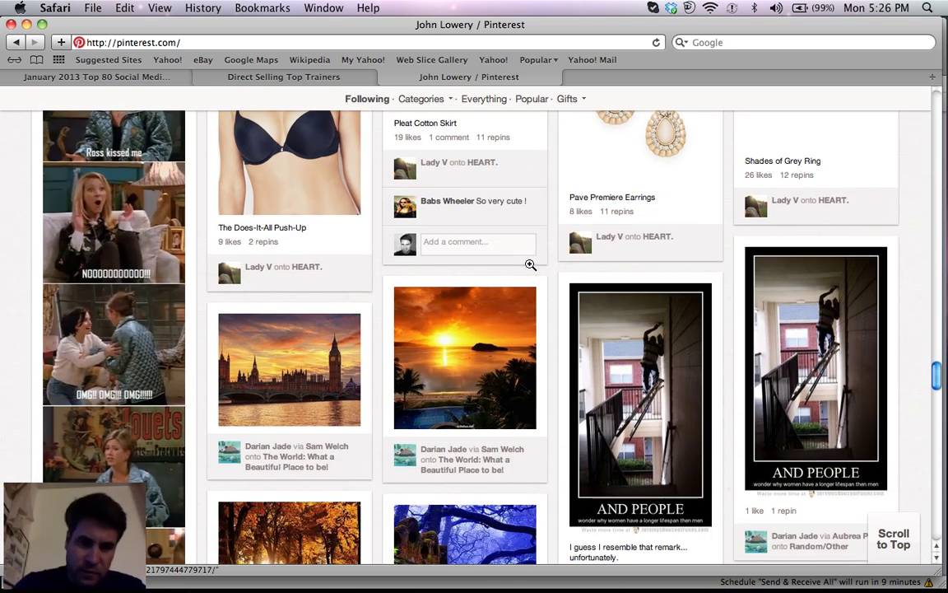
mouse_move(462, 321)
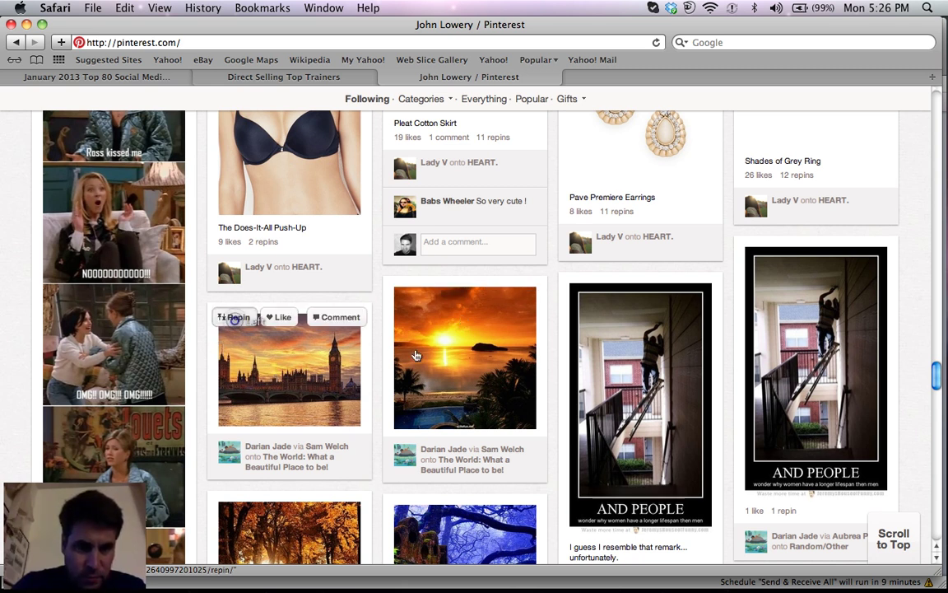
left_click(233, 318)
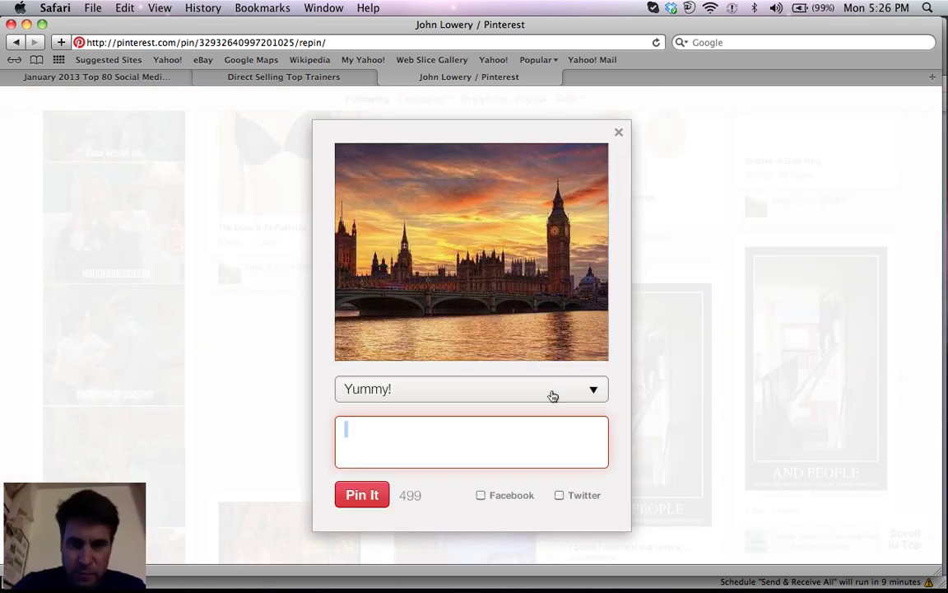
left_click(590, 388)
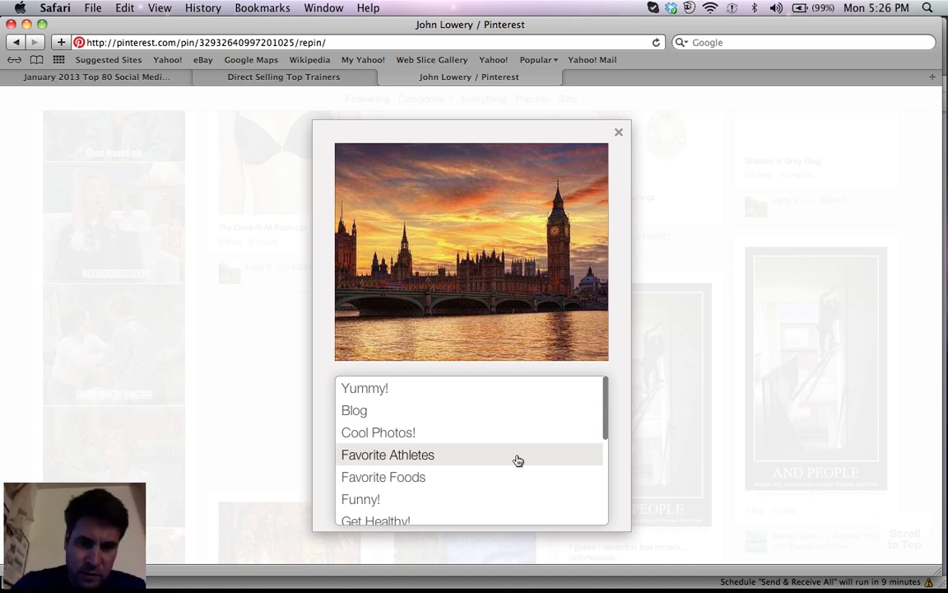
scroll(491, 460, "down", 5)
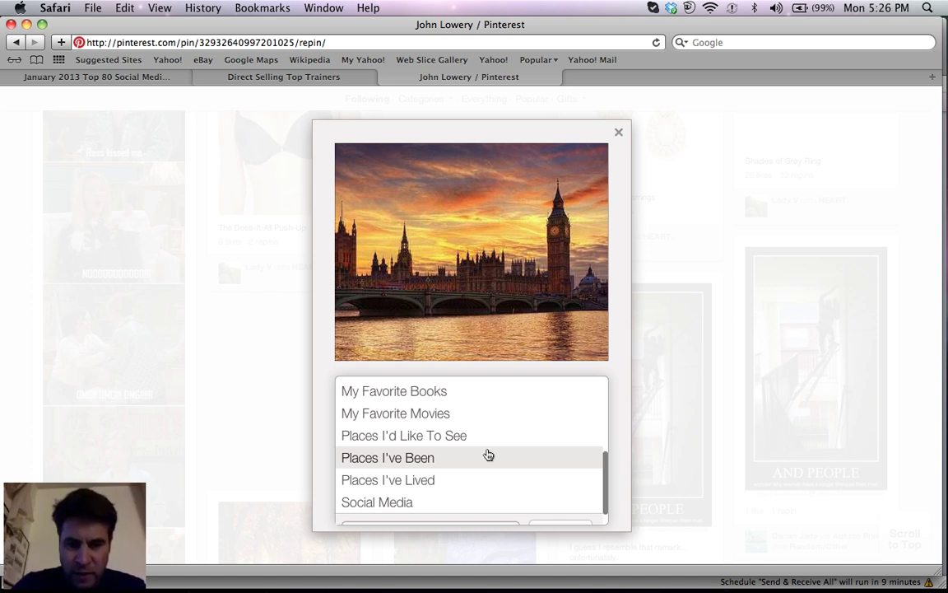
left_click(486, 436)
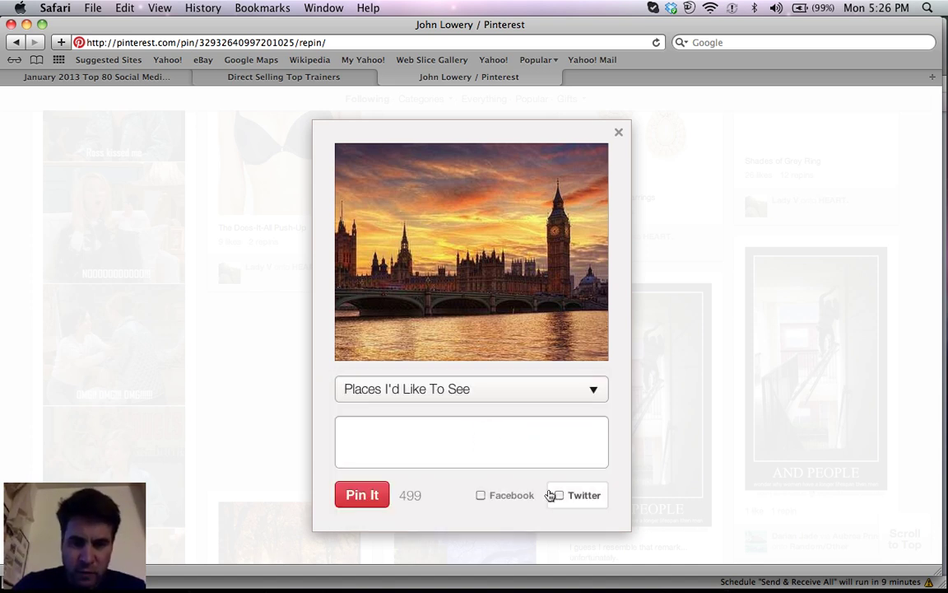
left_click(553, 495)
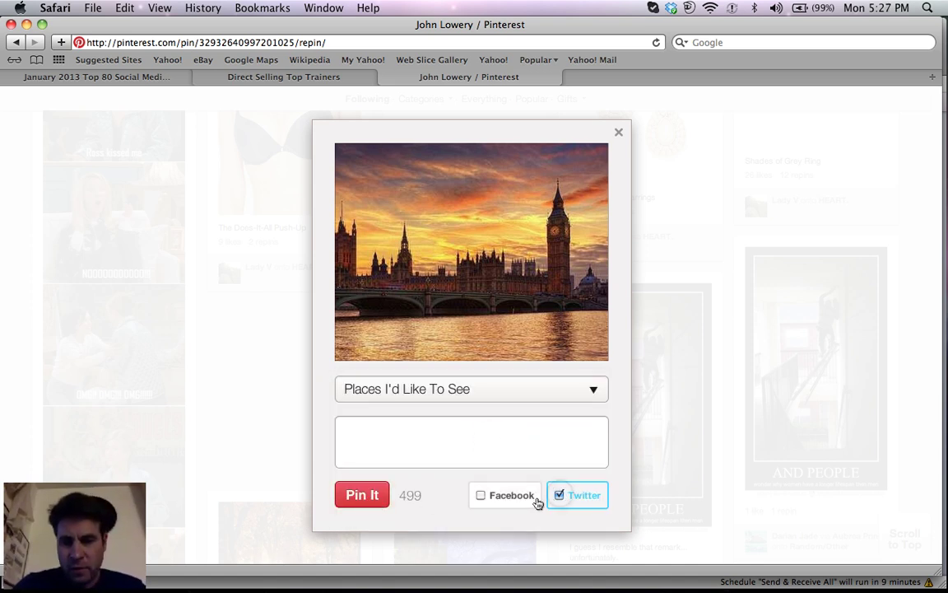
left_click(366, 502)
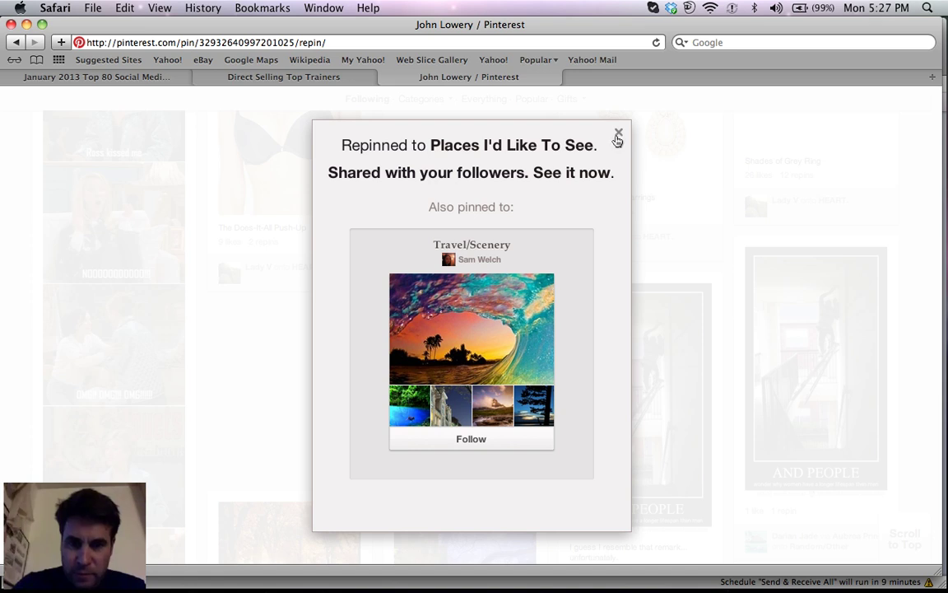
Open the suggested Travel/Scenery board that the repinned photo is also pinned to
left_click(466, 310)
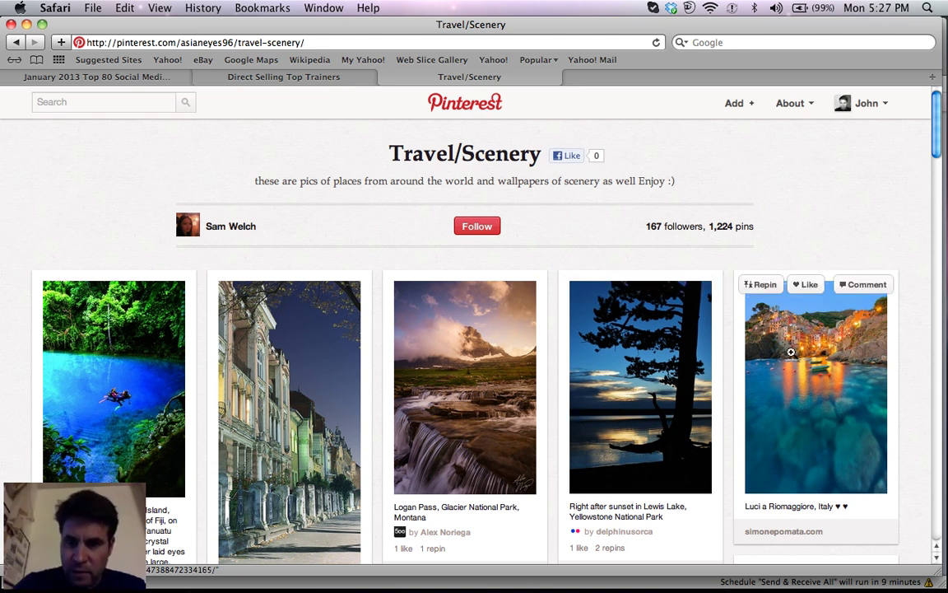
left_click(763, 286)
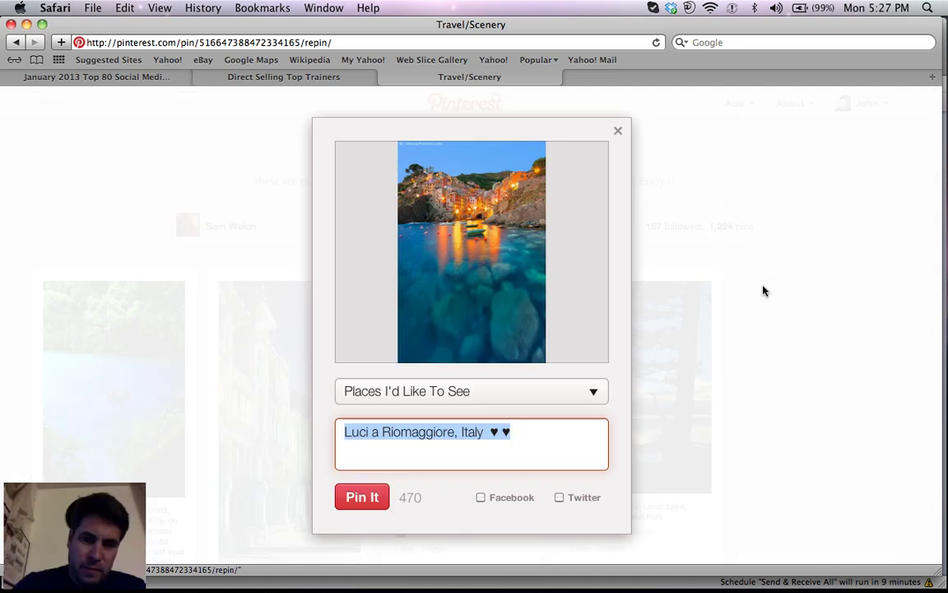
left_click(594, 392)
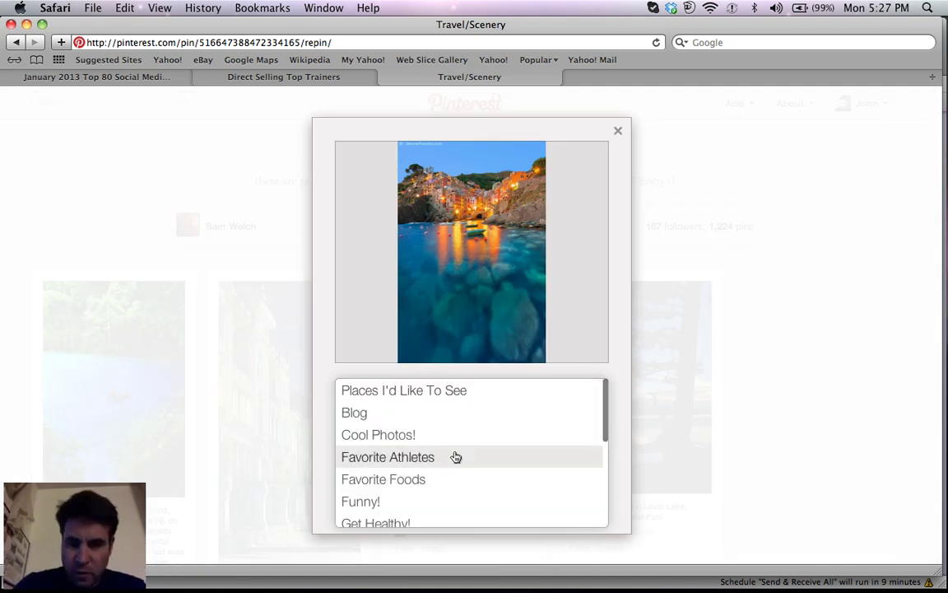
left_click(451, 438)
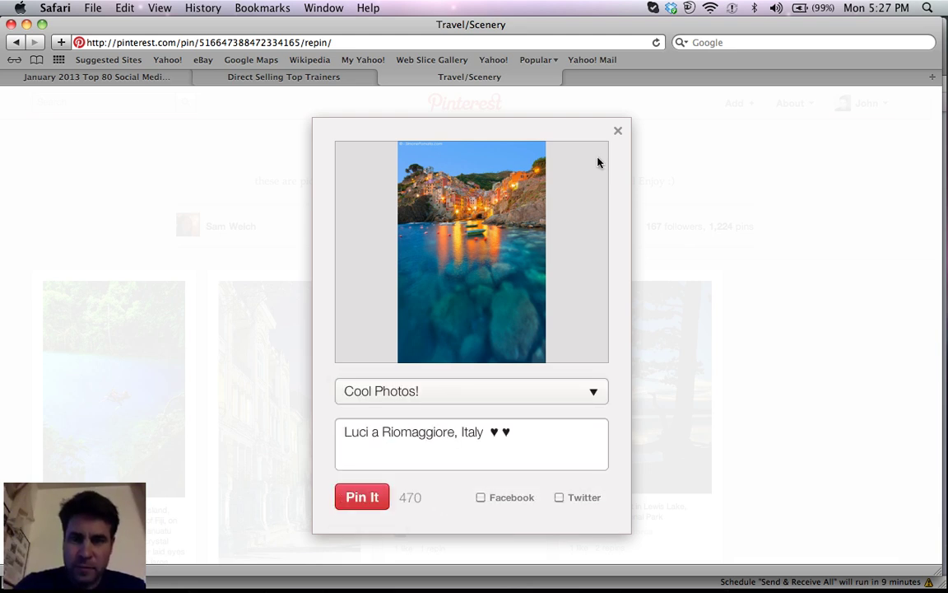
left_click(617, 131)
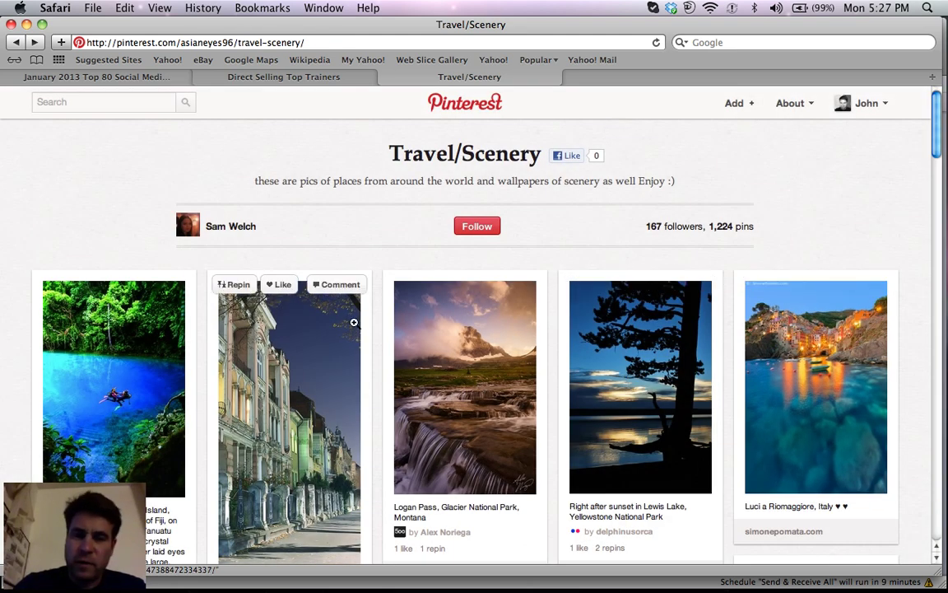
Look through the pins on the Travel/Scenery board, ending back at its start
scroll(354, 322, "down", 10)
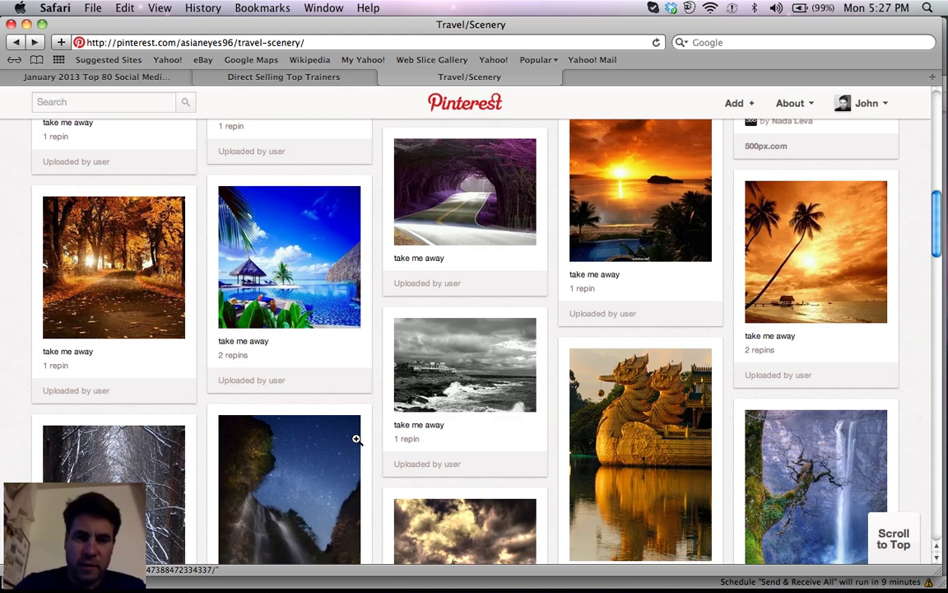
scroll(356, 439, "down", 2)
scroll(356, 440, "up", 15)
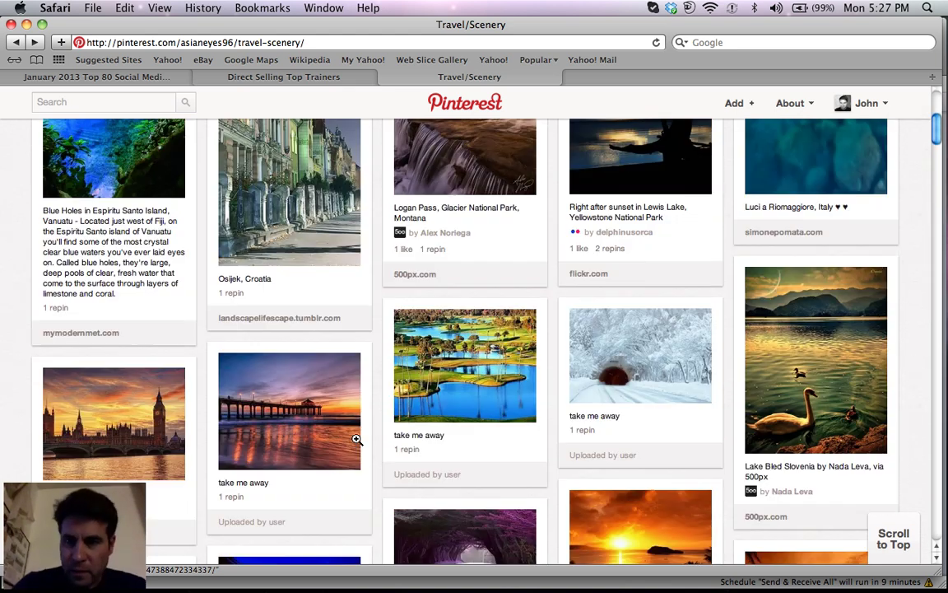
Go to the account's own boards, open the Inspiration board and follow the blog link on a video pin
mouse_move(850, 111)
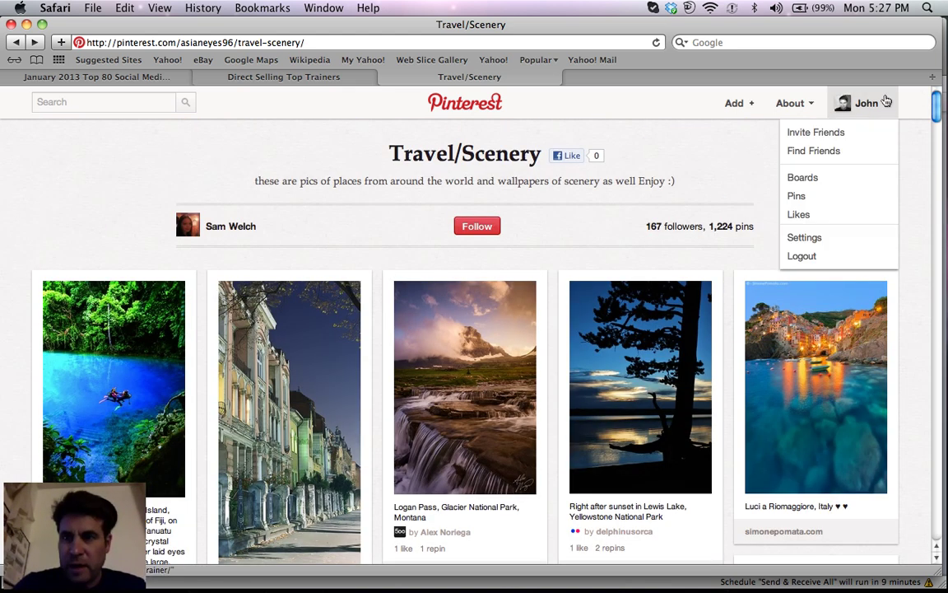
left_click(846, 178)
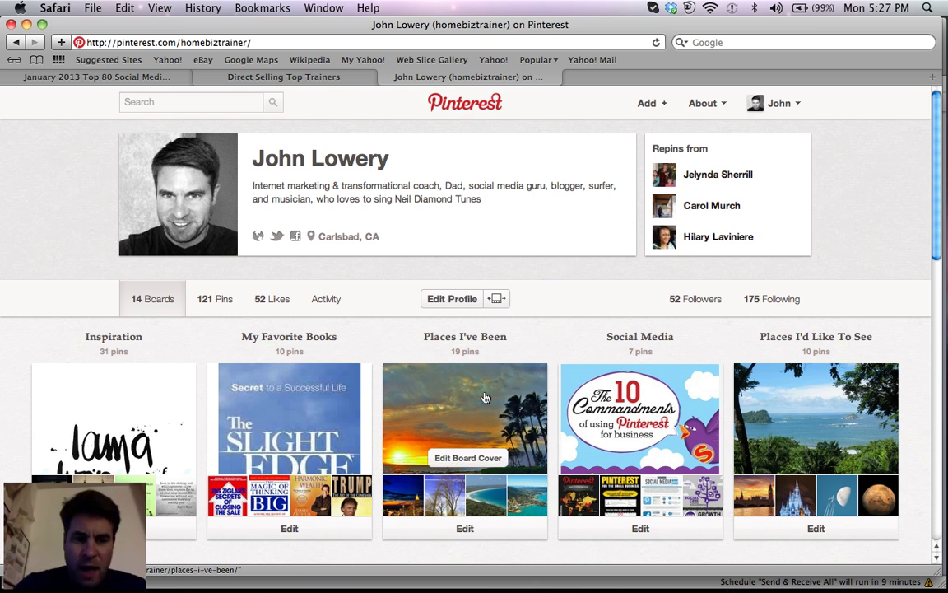
left_click(186, 407)
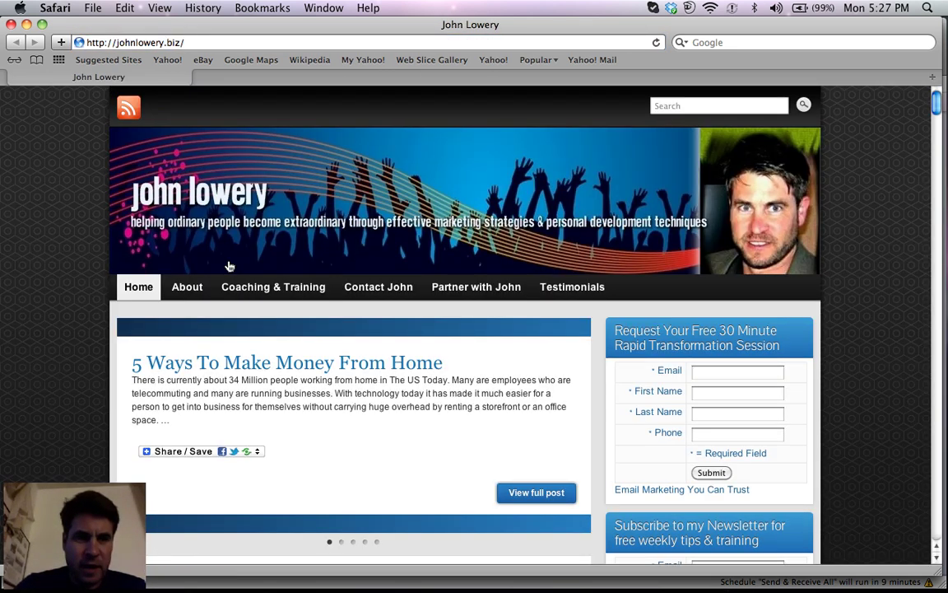
Close the blog window and look through the Inspiration board down to its end and back to the start
left_click(20, 63)
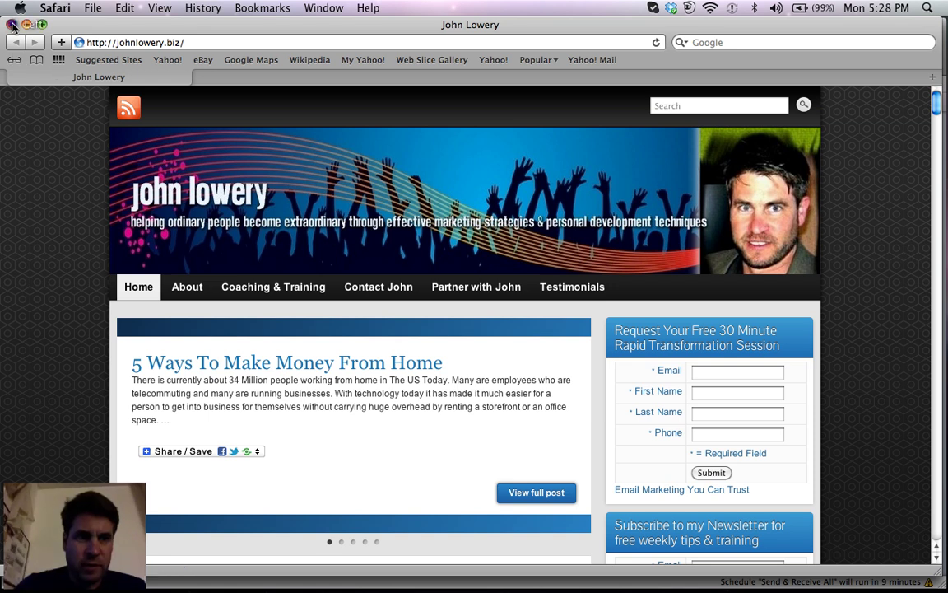
left_click(12, 25)
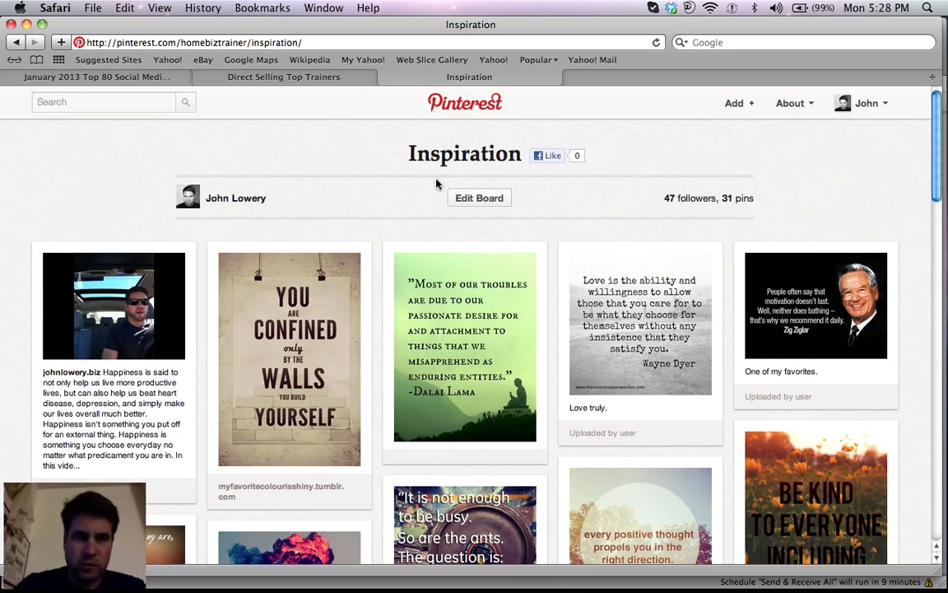
scroll(451, 365, "down", 5)
scroll(451, 365, "down", 10)
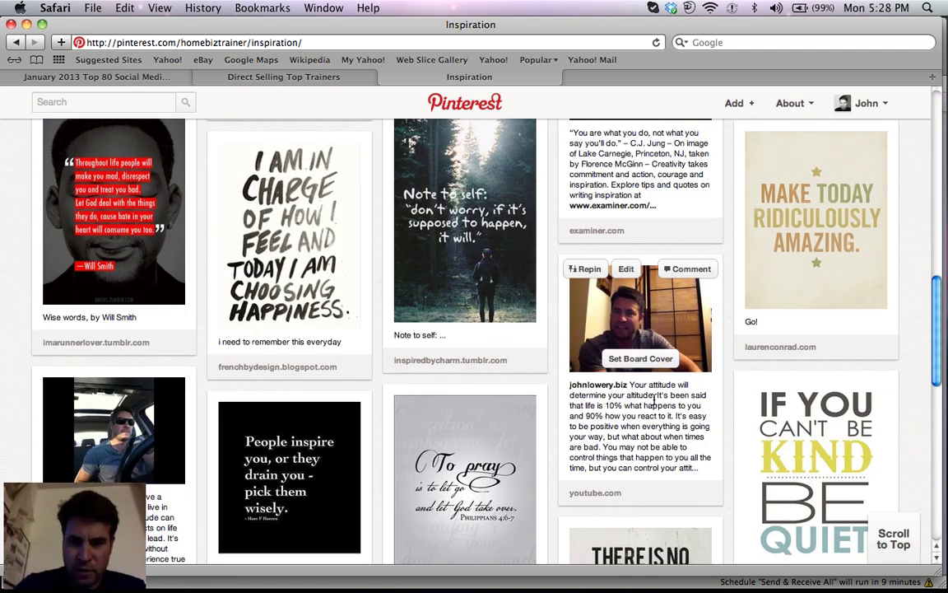
scroll(216, 373, "down", 4)
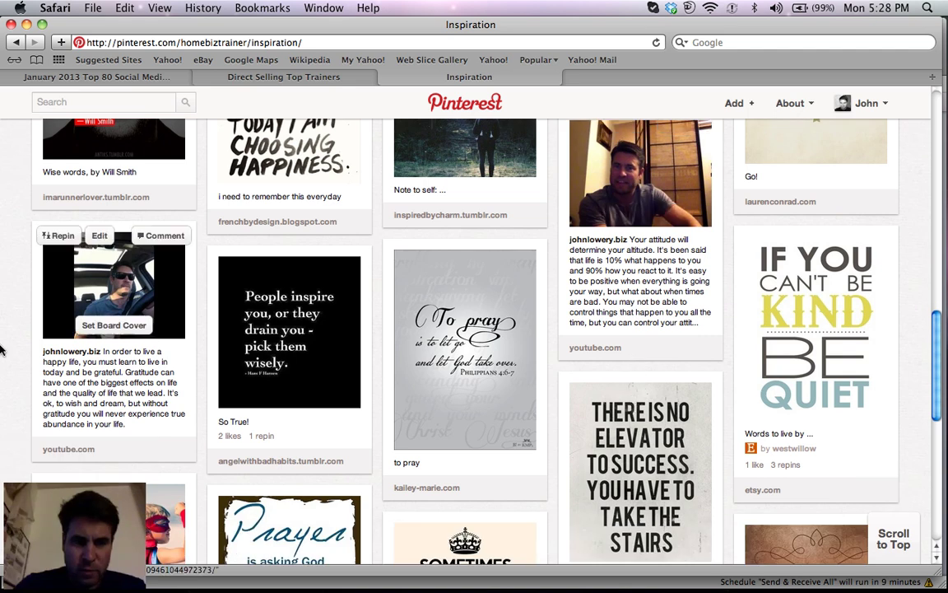
scroll(216, 372, "down", 12)
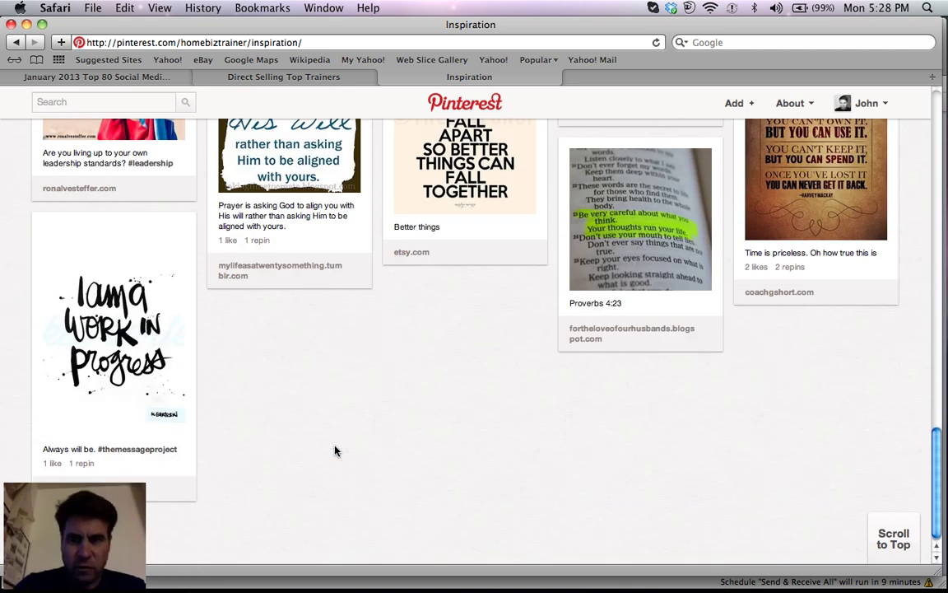
scroll(335, 449, "up", 18)
scroll(334, 449, "up", 10)
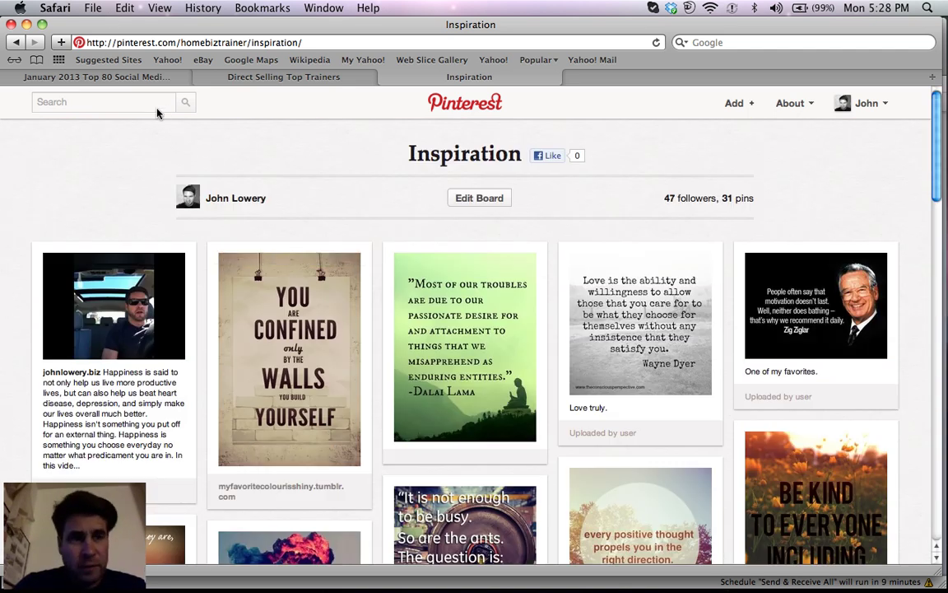
left_click(106, 8)
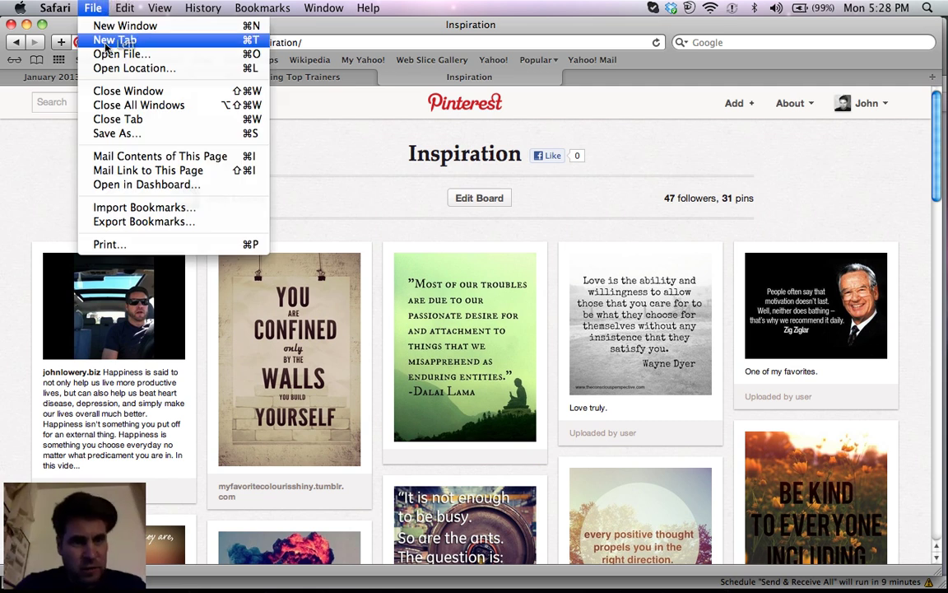
left_click(109, 40)
type("www.")
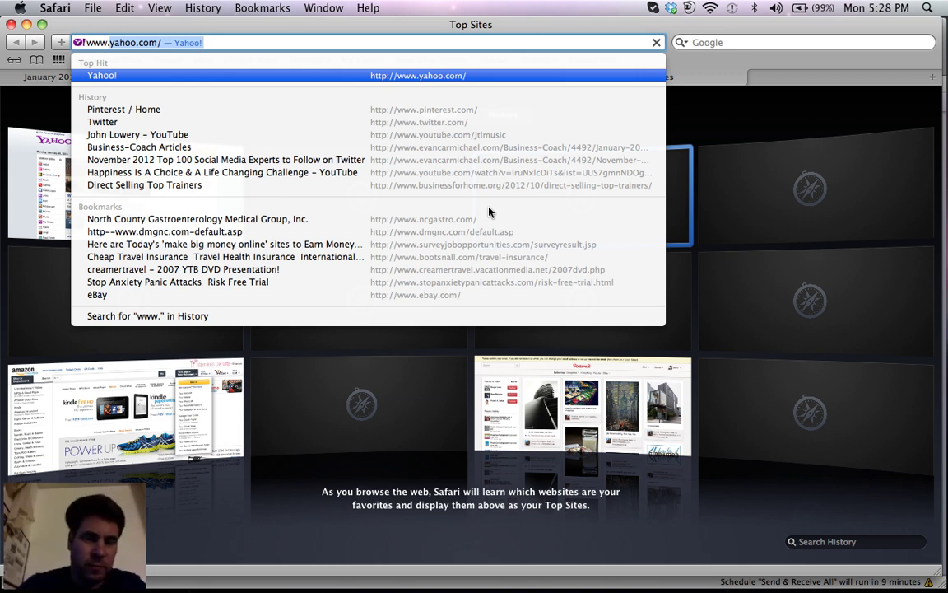
type("youtube.com")
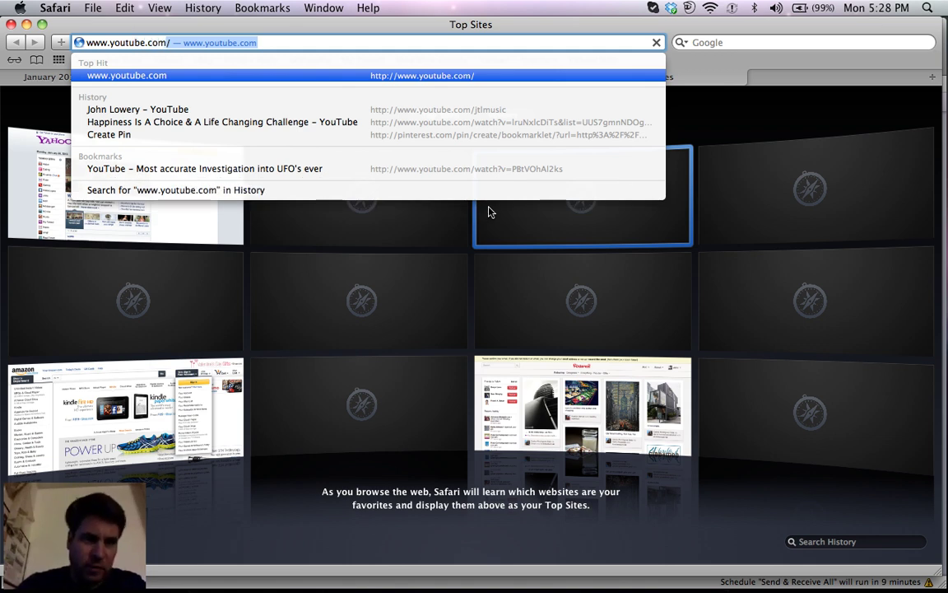
key("Return")
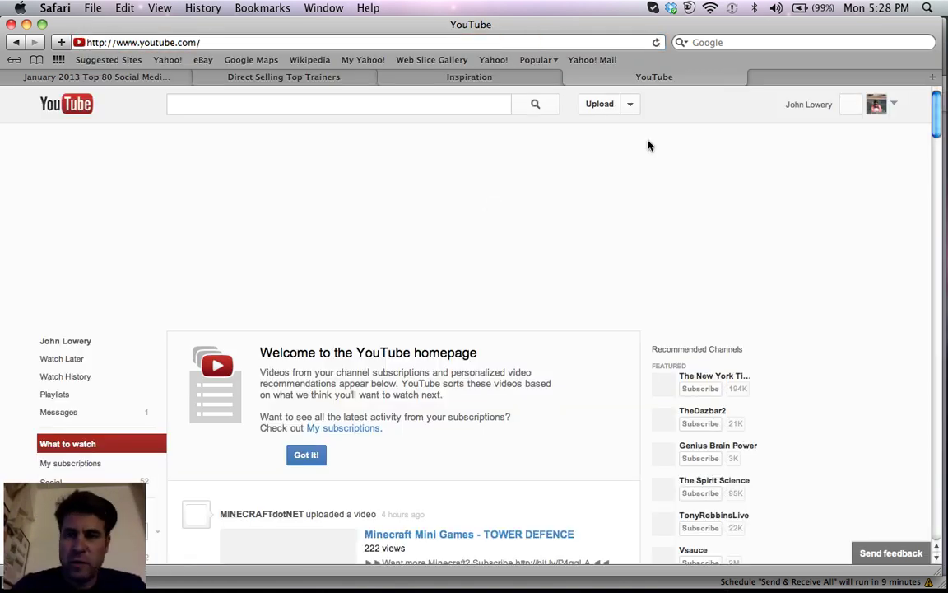
Find "How To Use Video Marketing To Grow Your Business" among the account's uploads in Video Manager and open it
left_click(894, 104)
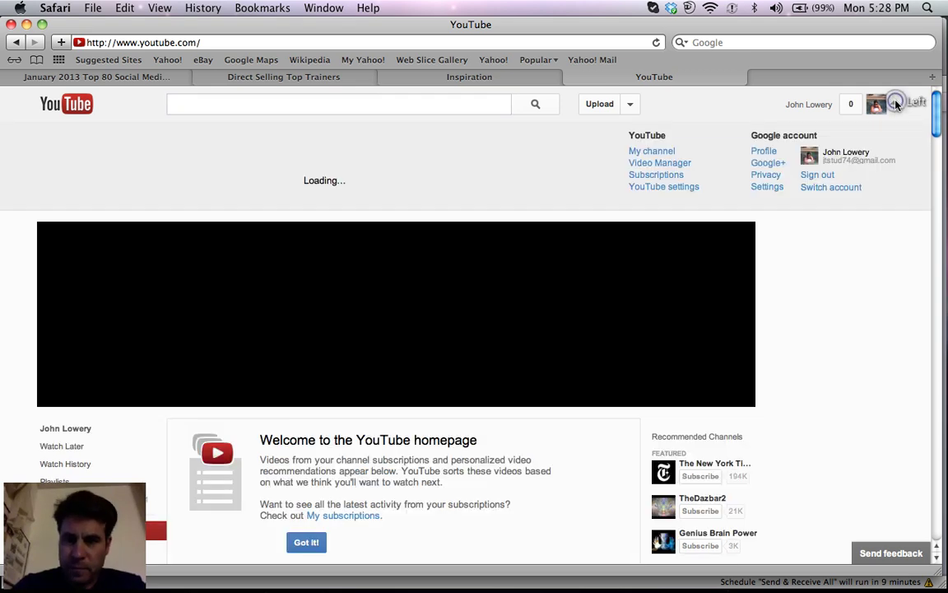
left_click(663, 163)
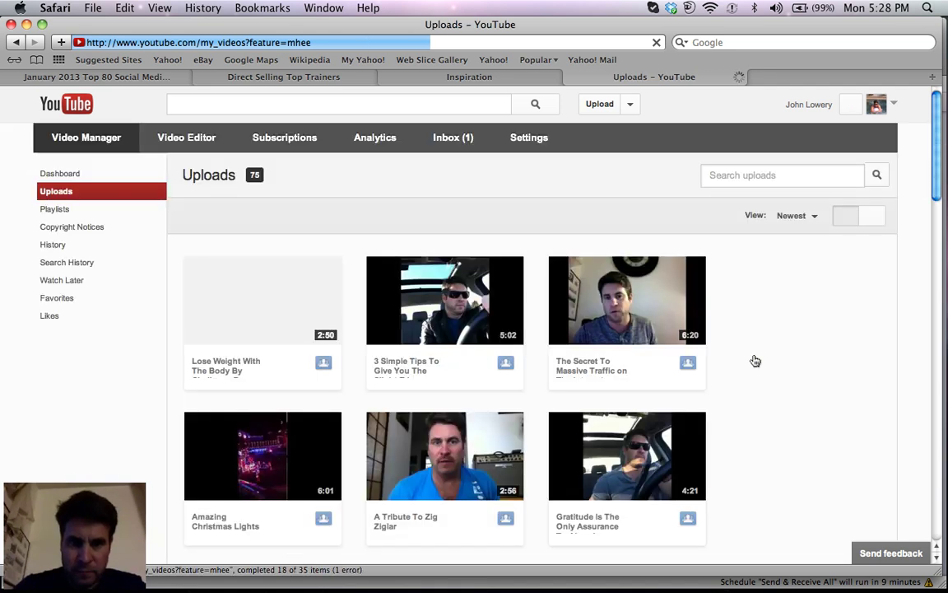
scroll(839, 360, "down", 5)
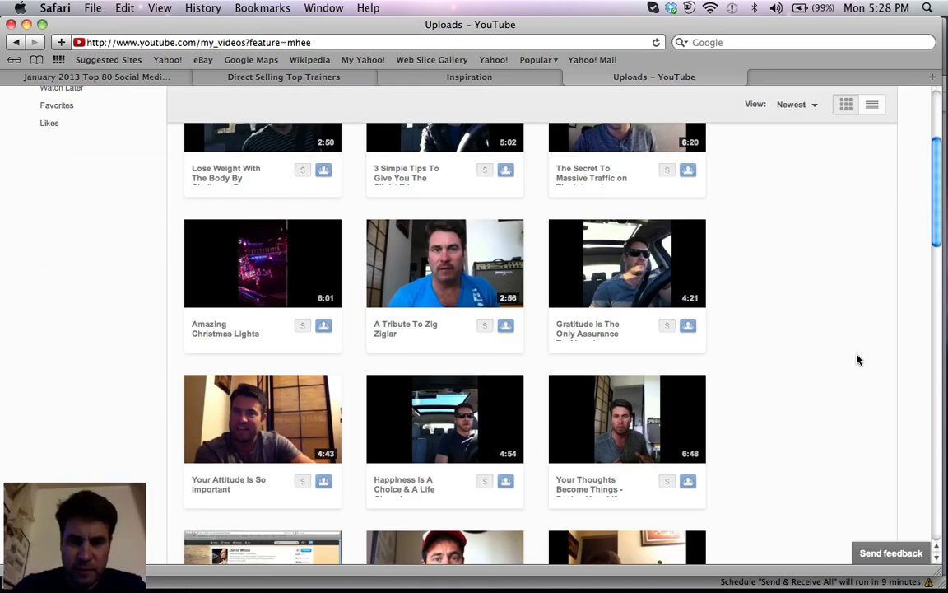
scroll(857, 359, "down", 3)
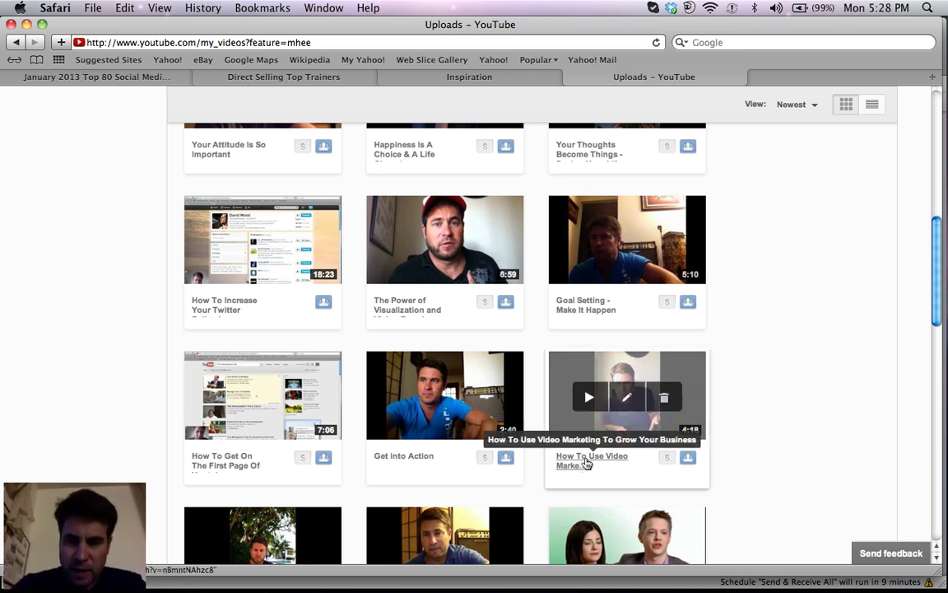
left_click(586, 464)
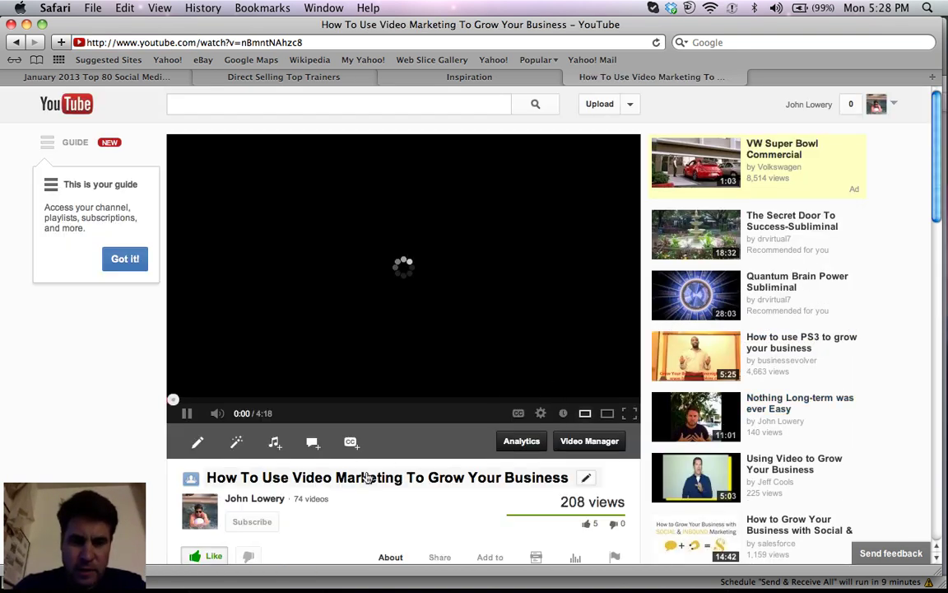
Pause the video and start sharing it to Pinterest from its full set of sharing services
scroll(366, 476, "down", 5)
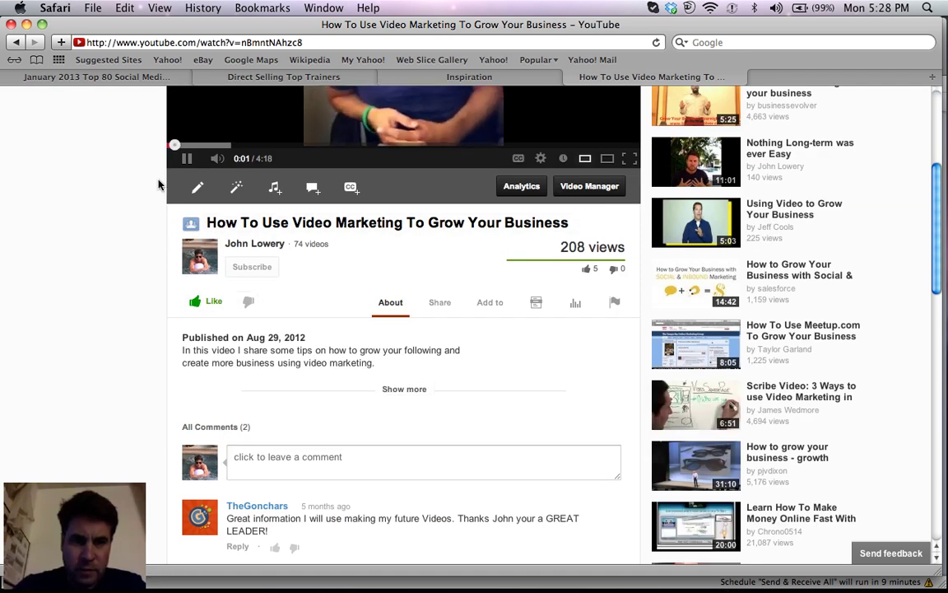
left_click(187, 158)
left_click(442, 305)
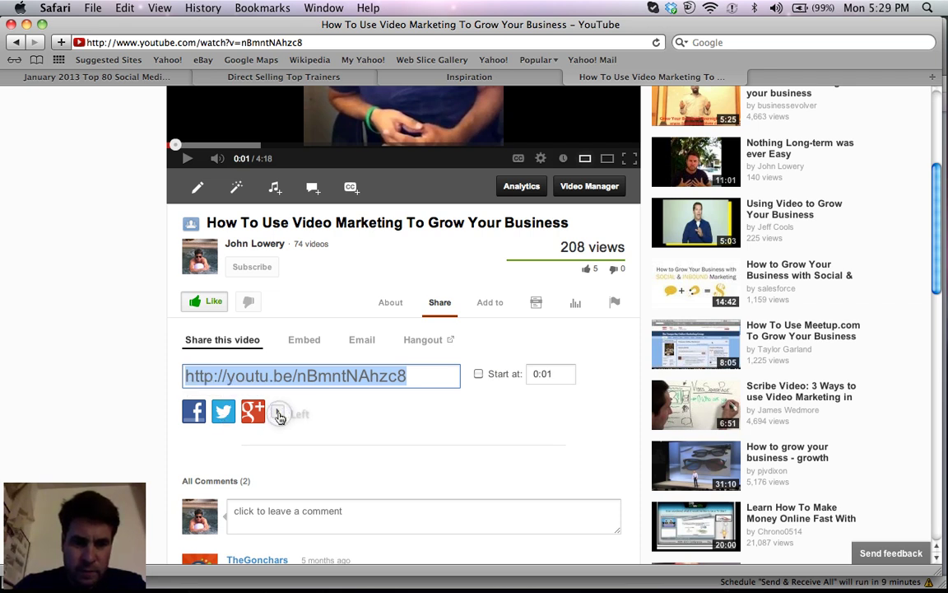
left_click(278, 413)
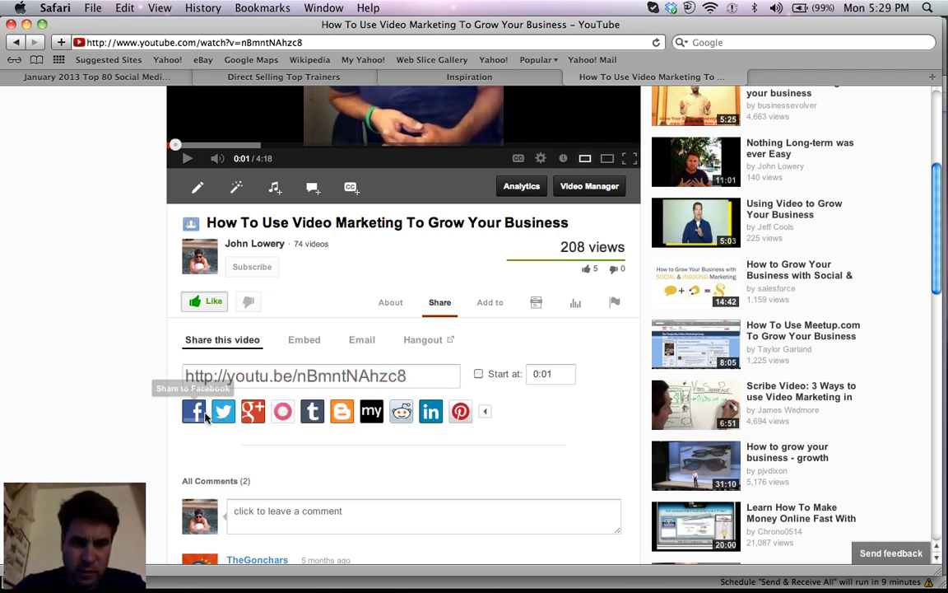
left_click(460, 413)
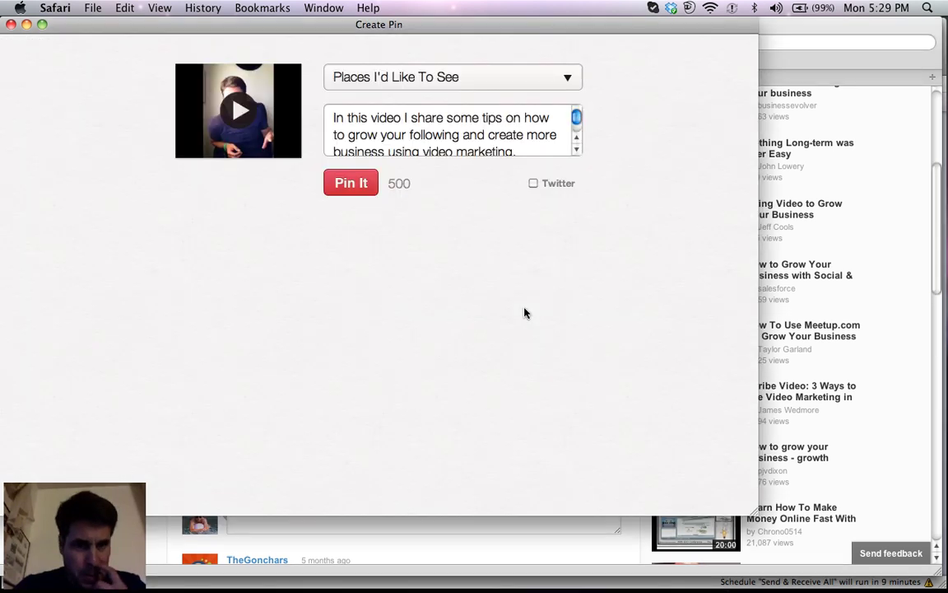
Pin the video to the Inspiration board with Twitter sharing, and close the Create Pin window
left_click(566, 80)
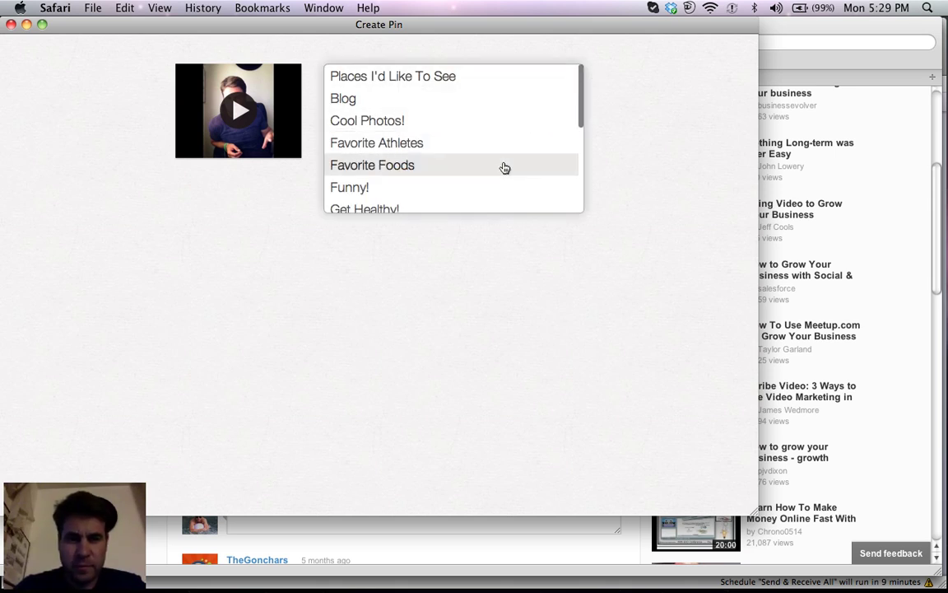
scroll(489, 170, "down", 10)
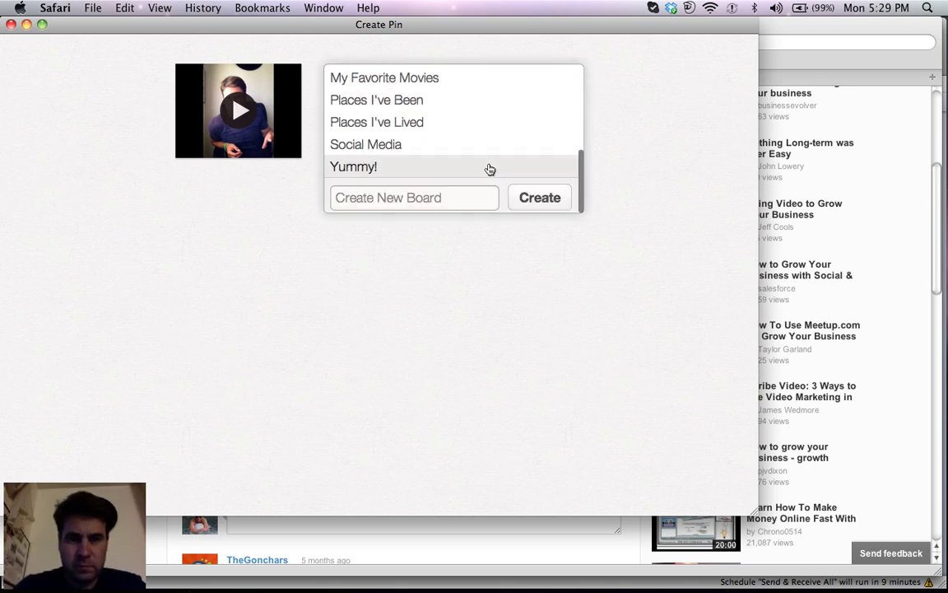
scroll(490, 168, "up", 10)
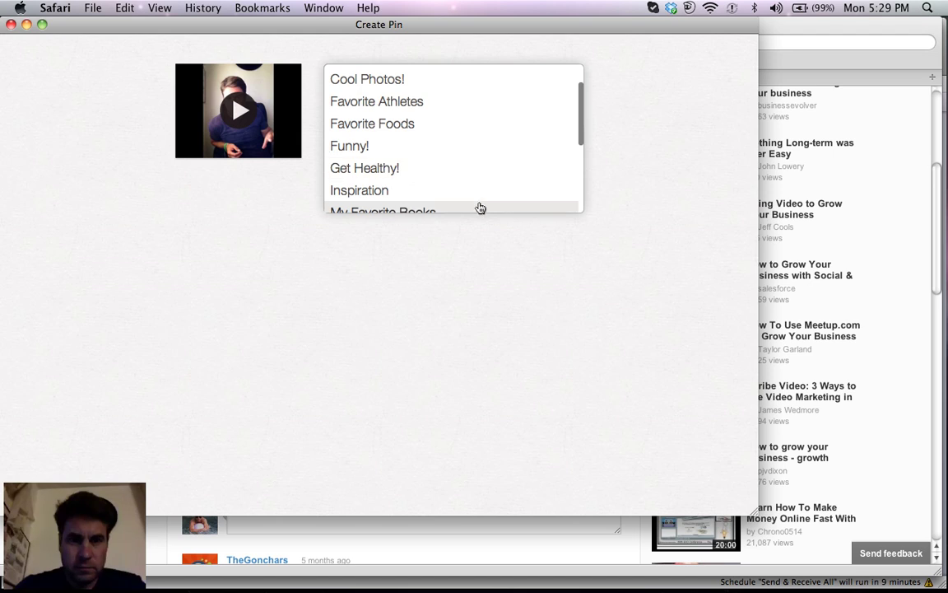
left_click(477, 191)
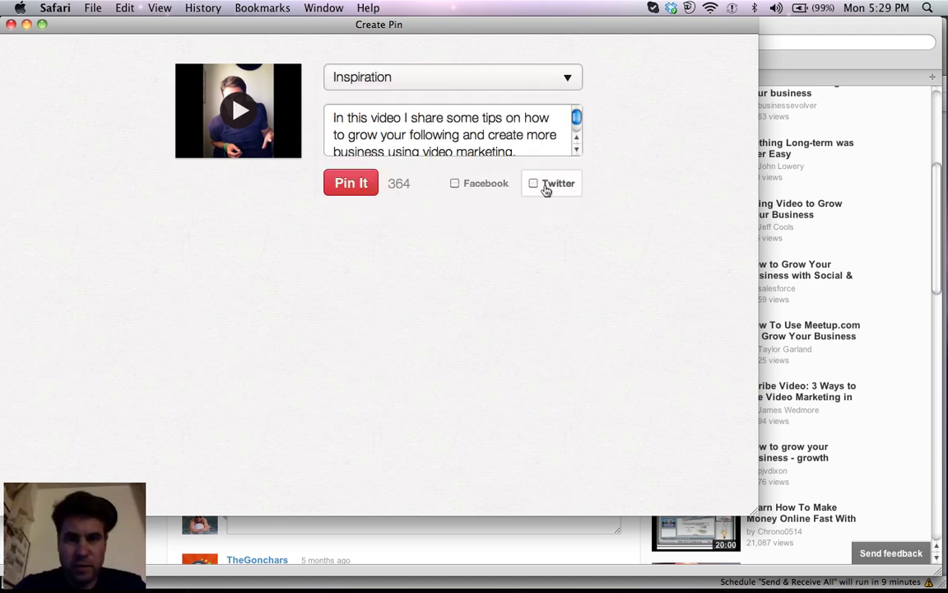
left_click(544, 188)
left_click(340, 189)
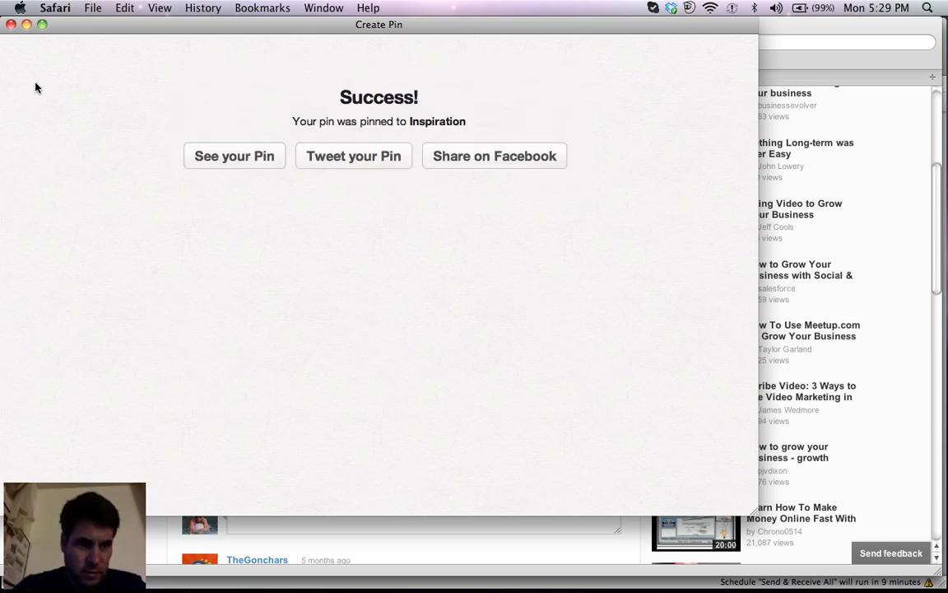
left_click(11, 24)
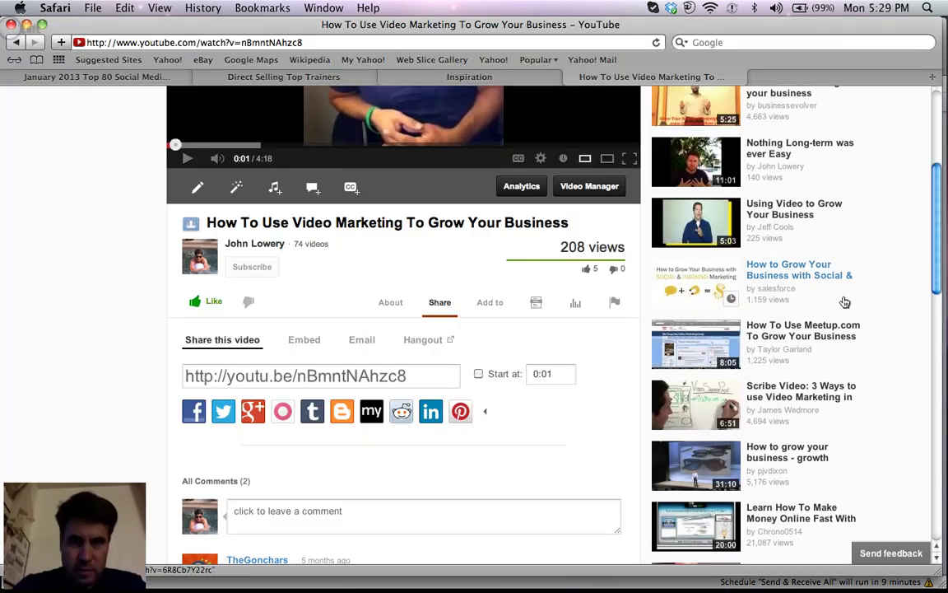
Close the YouTube video tab and open the blog linked in the first video pin on the Inspiration board
scroll(845, 302, "up", 5)
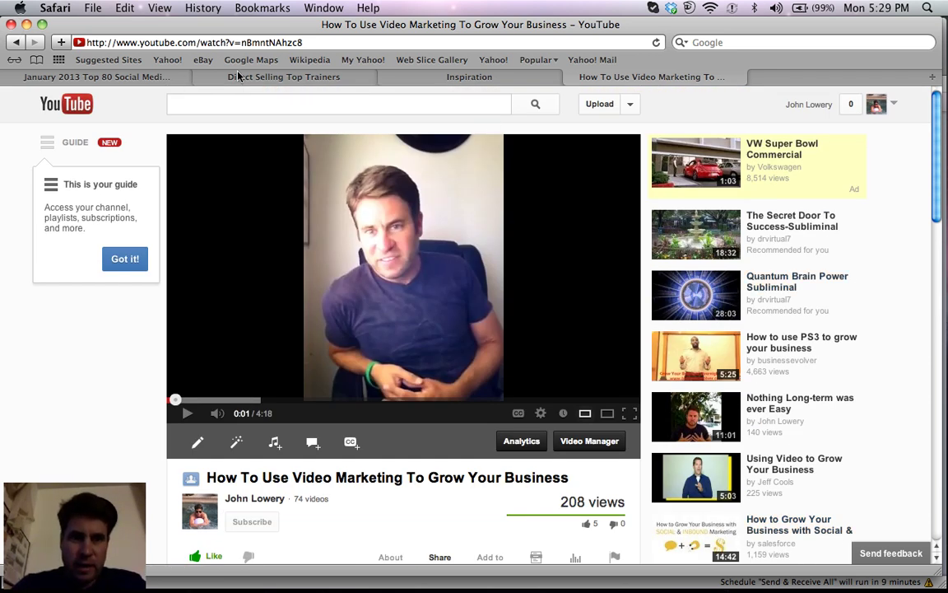
left_click(571, 78)
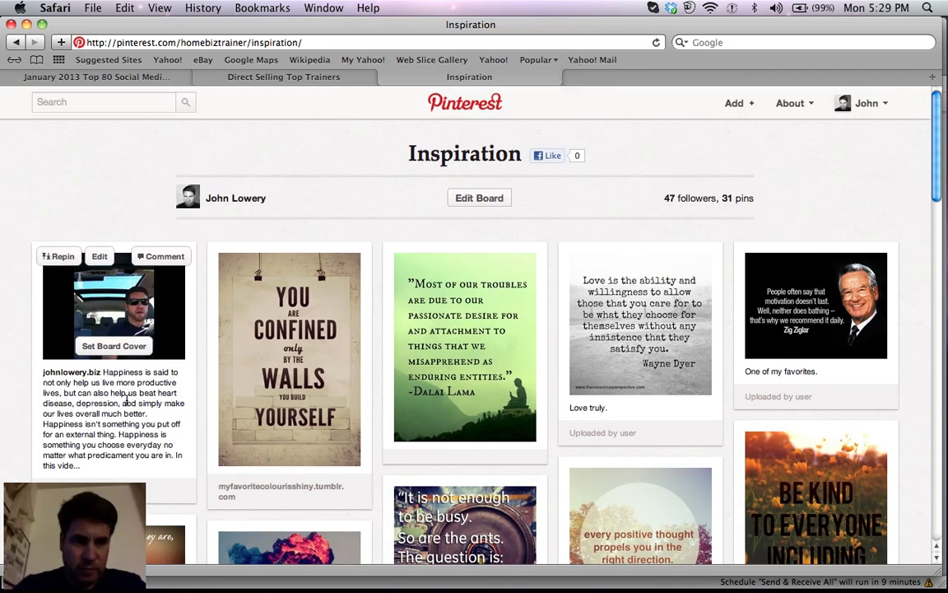
left_click(69, 371)
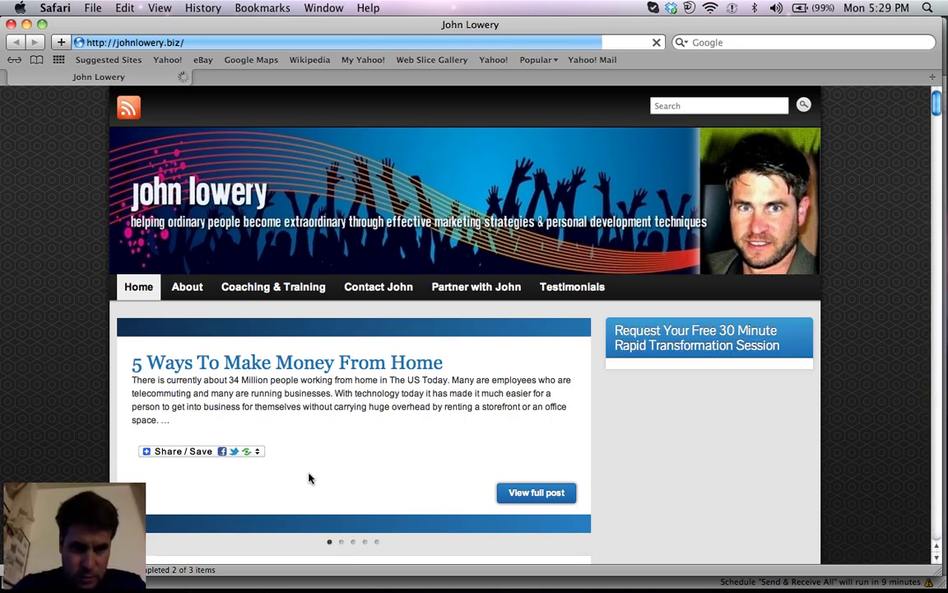
Expand the sharing services for the blog's featured post and choose Pinterest to bring up the page's pinnable images
mouse_move(180, 451)
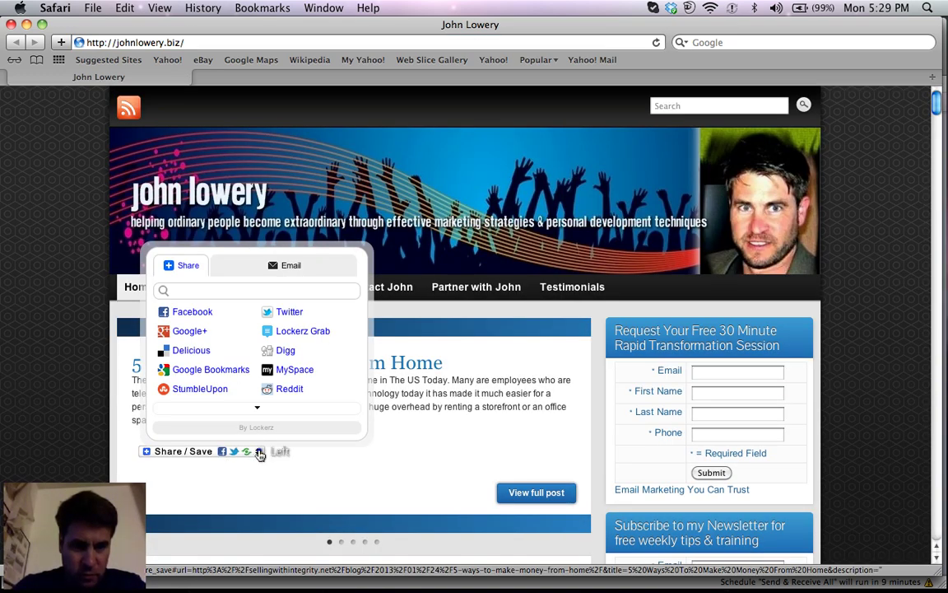
left_click(256, 407)
scroll(277, 357, "down", 10)
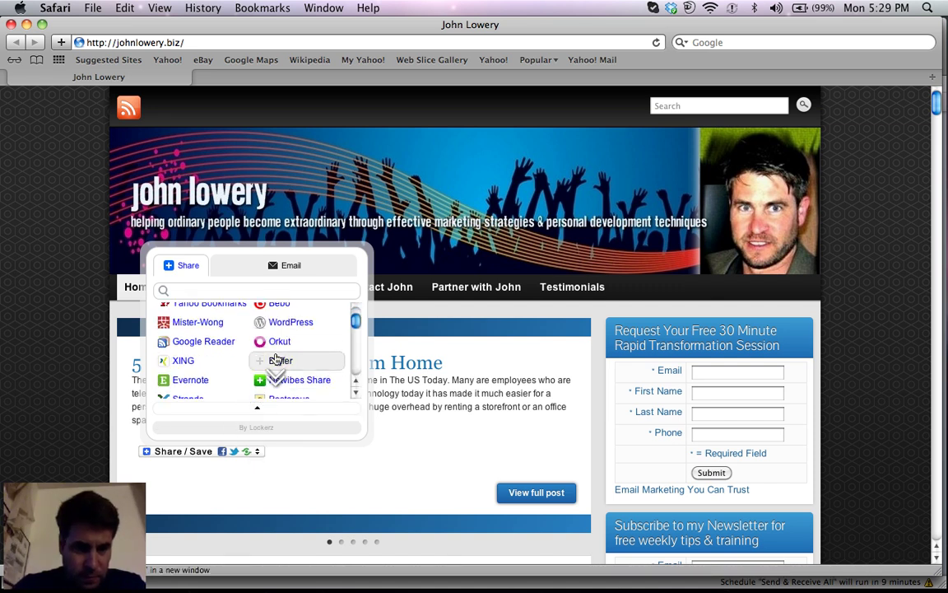
scroll(277, 360, "down", 3)
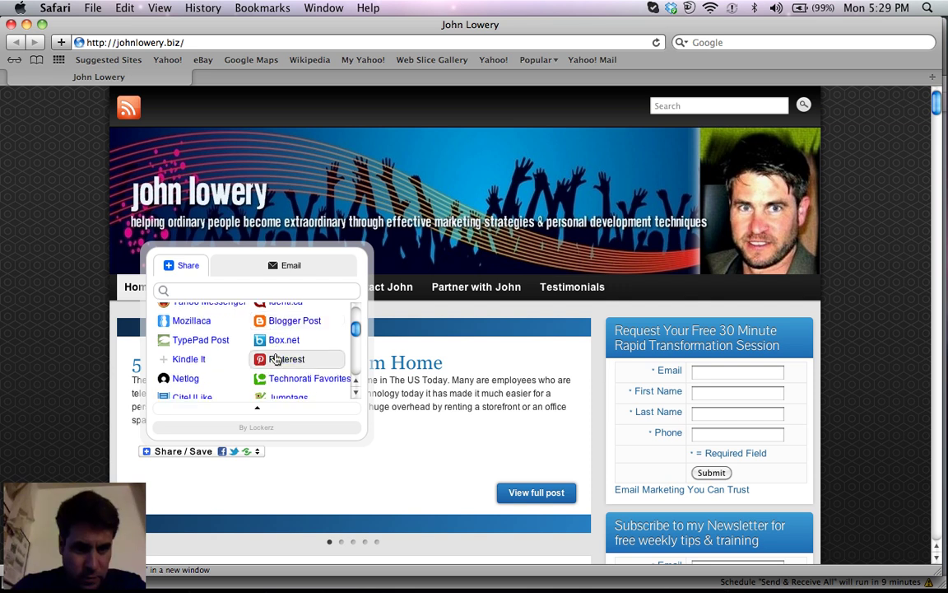
left_click(274, 354)
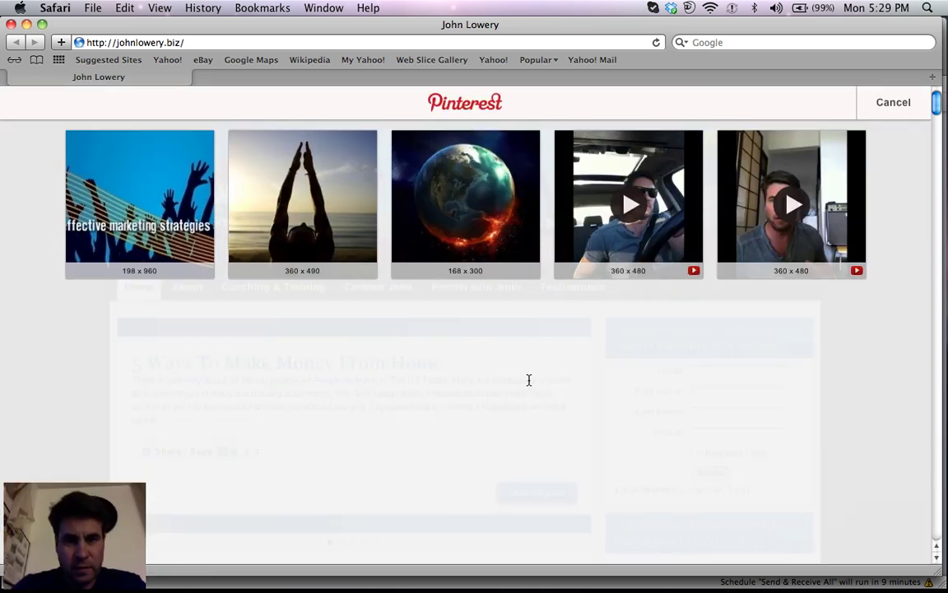
Start a pin from the 360 x 490 raised-arms beach image, and close the Create Pin and blog windows without pinning
mouse_move(457, 251)
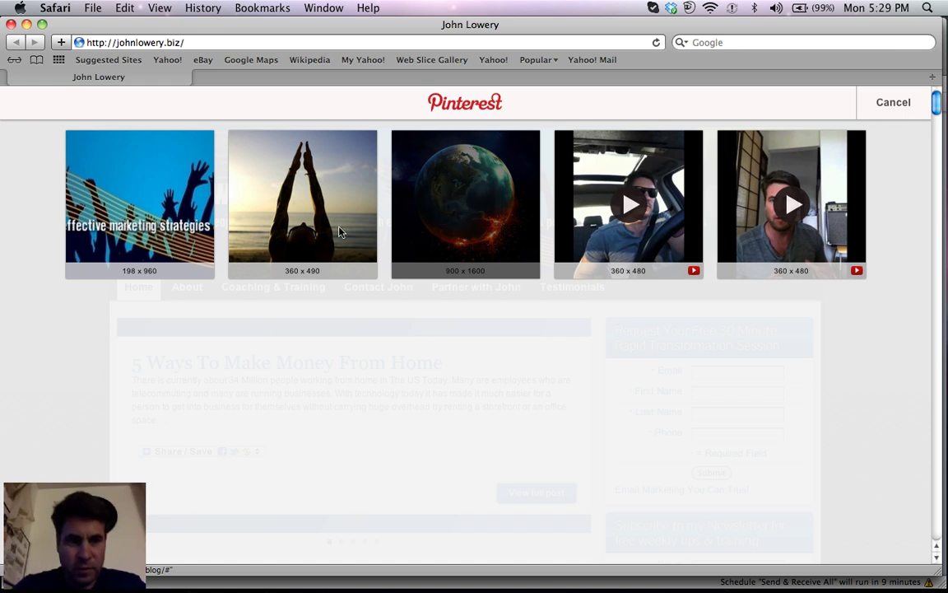
mouse_move(163, 256)
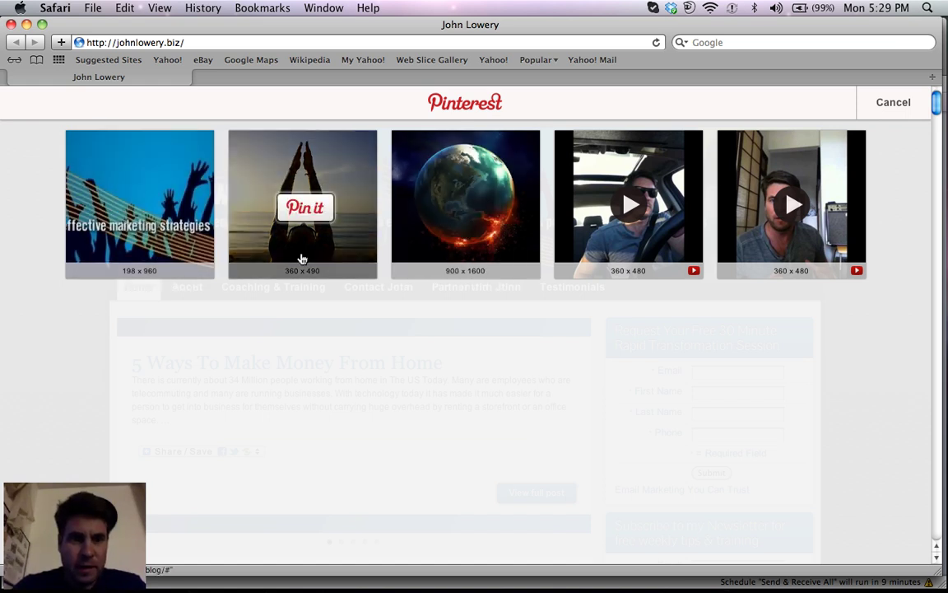
left_click(303, 250)
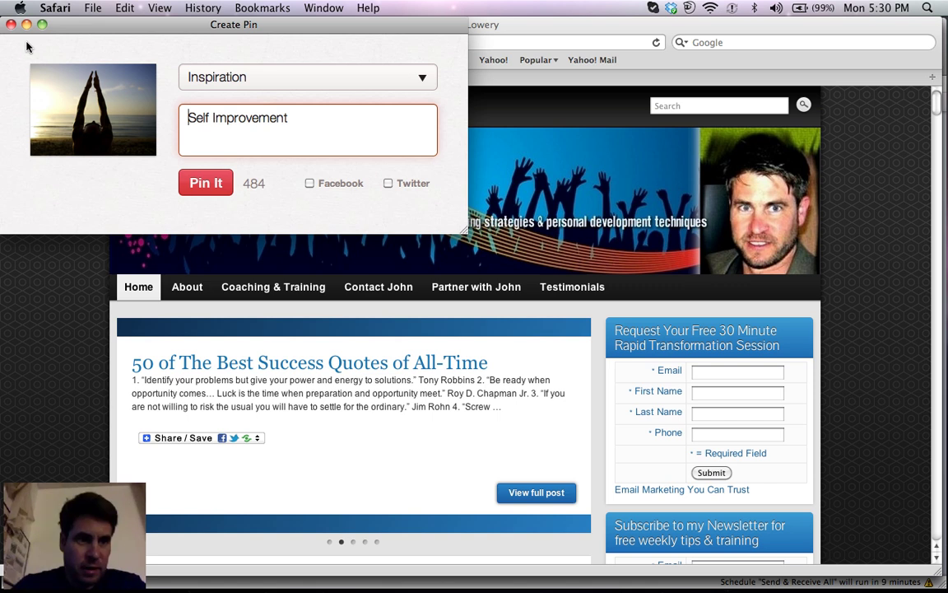
left_click(11, 25)
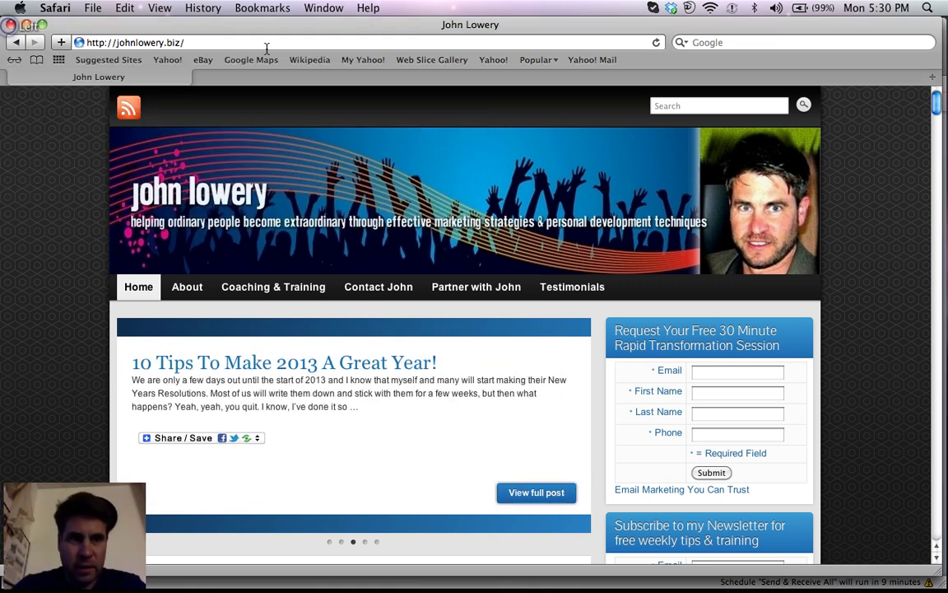
left_click(10, 24)
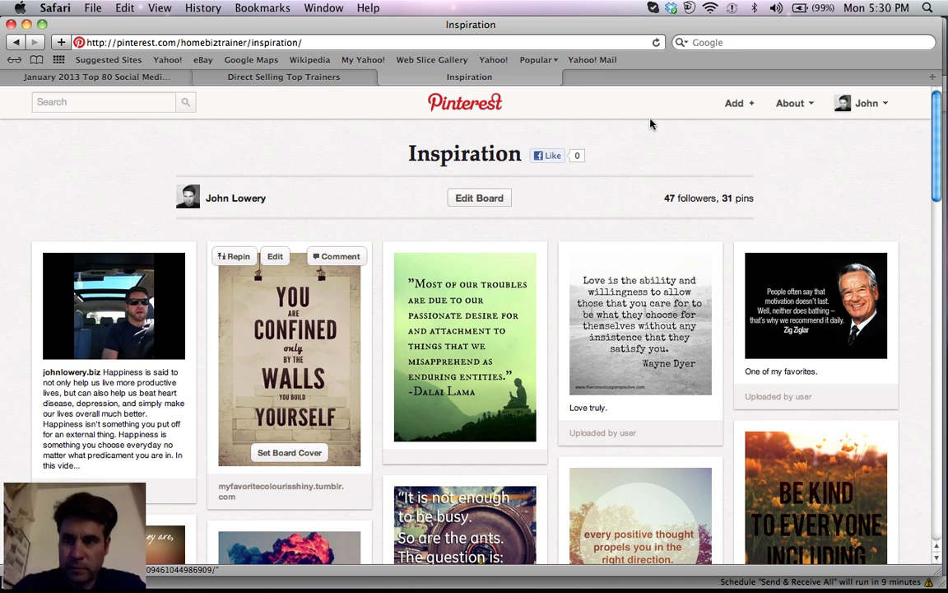
Go to the account's boards overview and open the Blog board
left_click(867, 102)
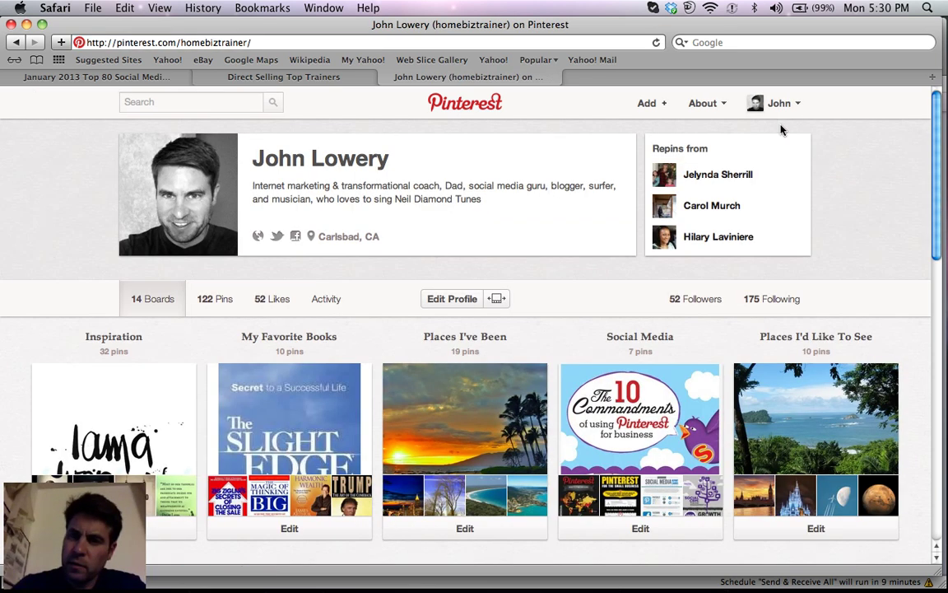
mouse_move(785, 119)
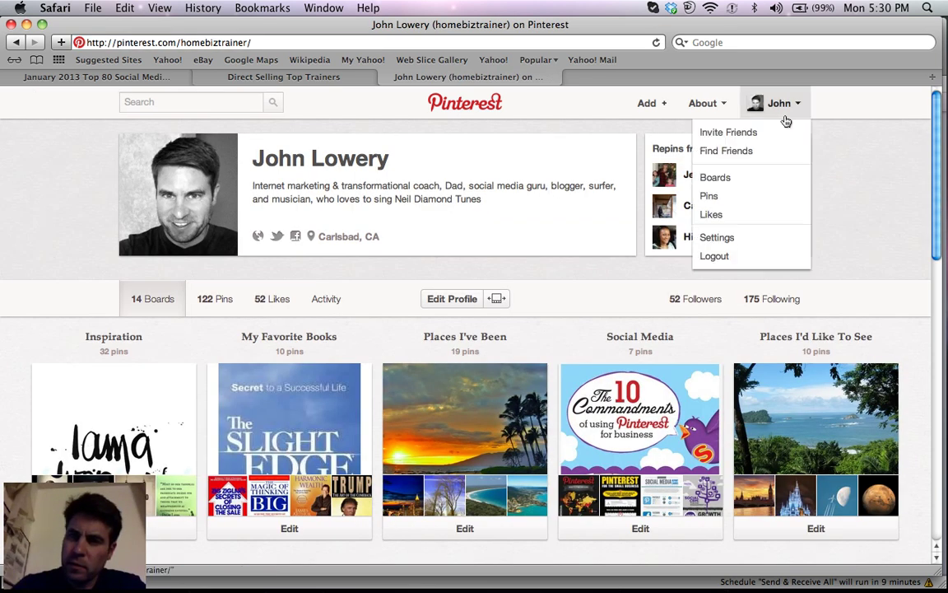
left_click(760, 178)
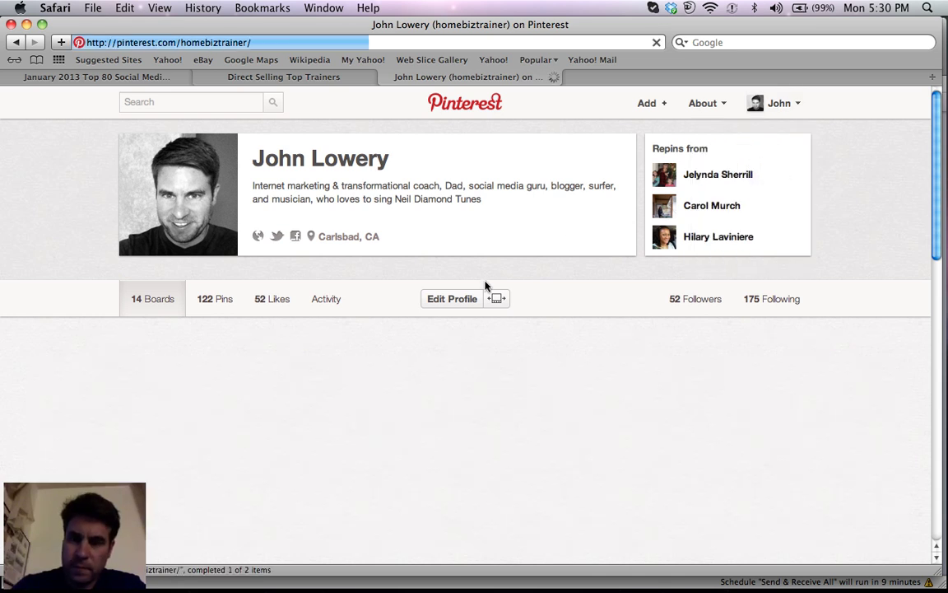
scroll(605, 311, "down", 5)
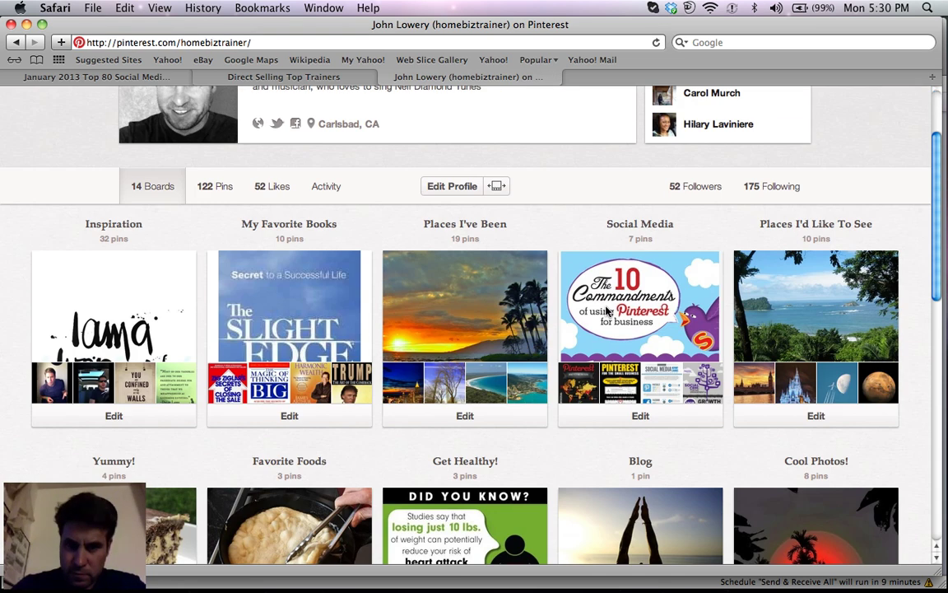
scroll(608, 325, "down", 3)
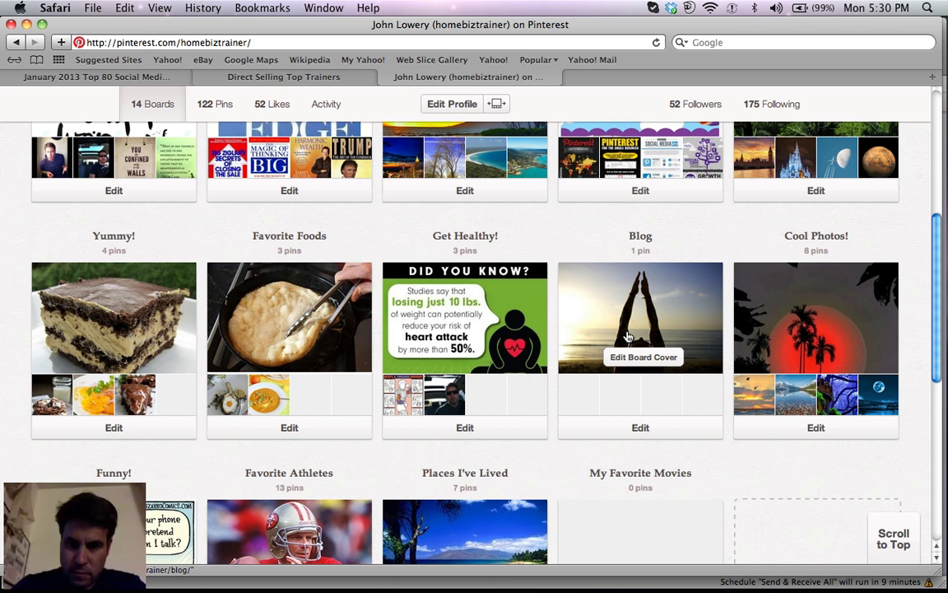
left_click(605, 406)
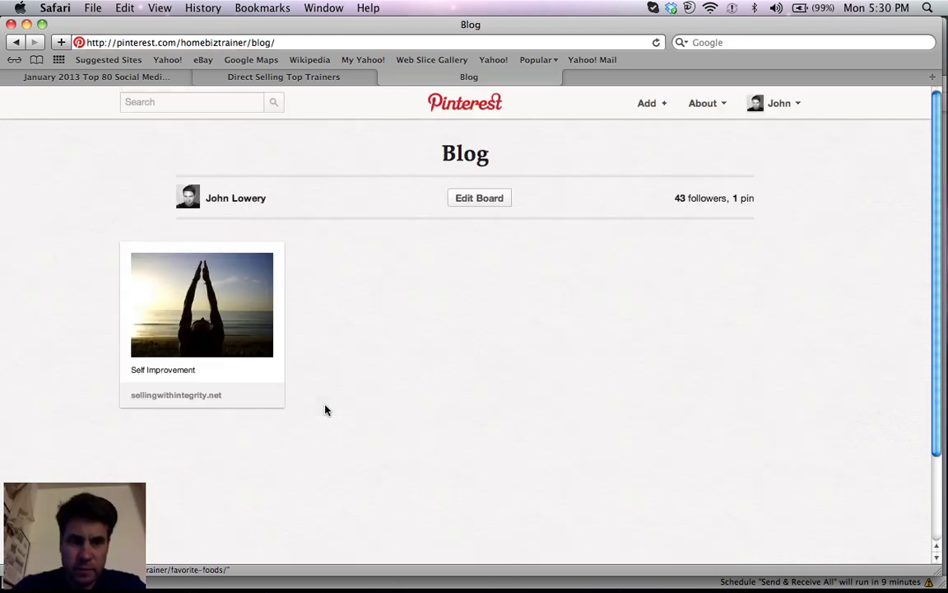
Follow the Self Improvement pin's sellingwithintegrity.net link to its blog post, and close the blog window
mouse_move(186, 340)
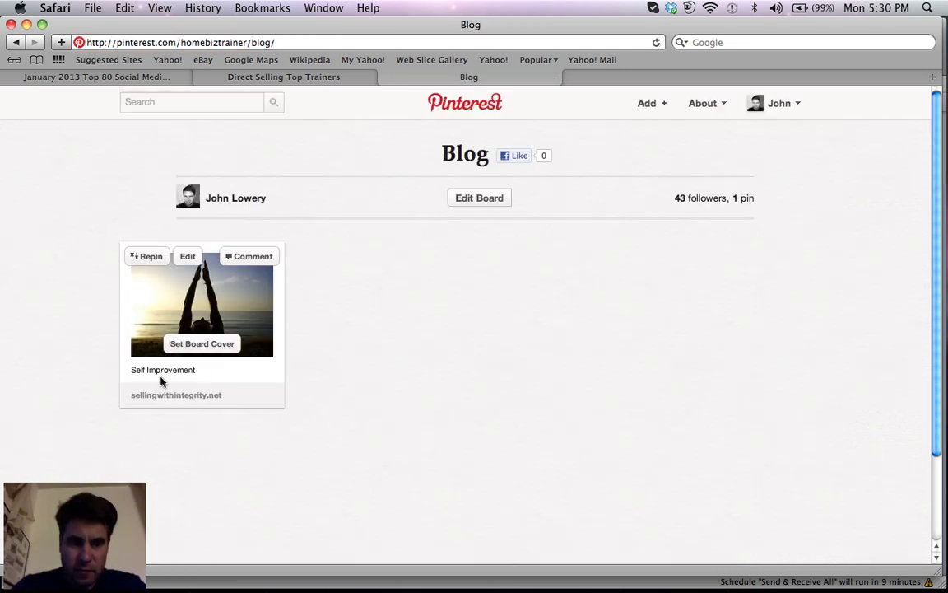
left_click(173, 397)
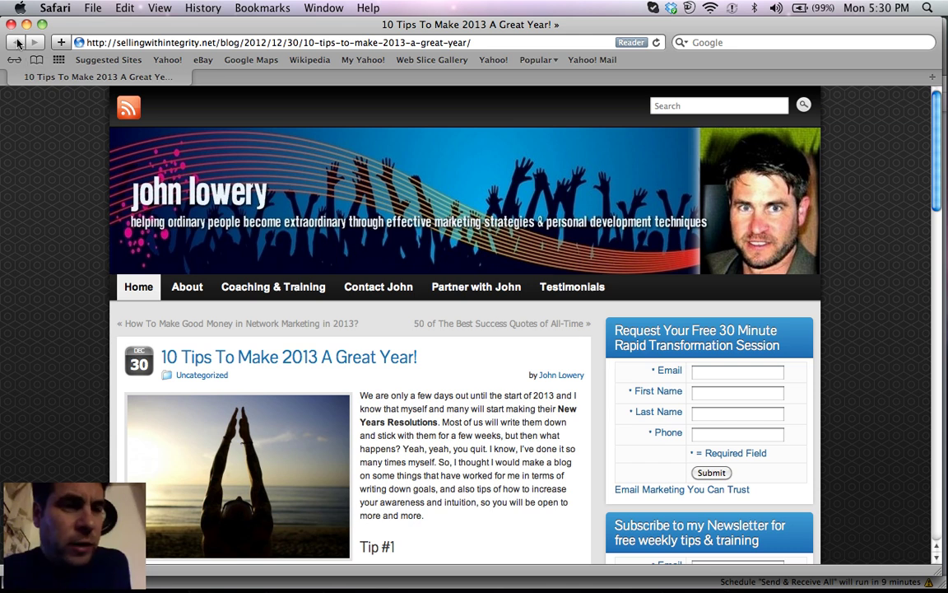
key("alt+super+d")
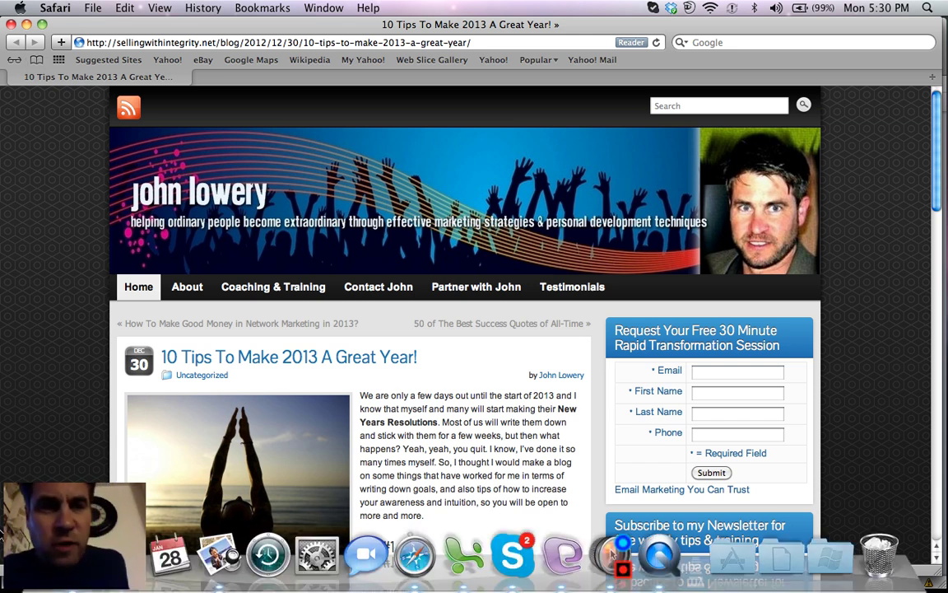
left_click(10, 25)
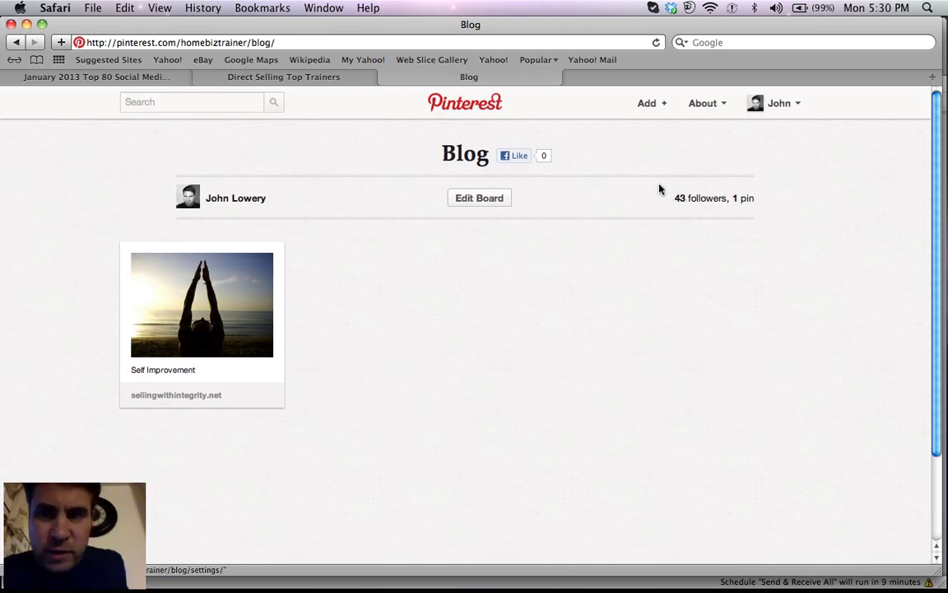
Return to the account's boards overview and look through the board collection
mouse_move(766, 119)
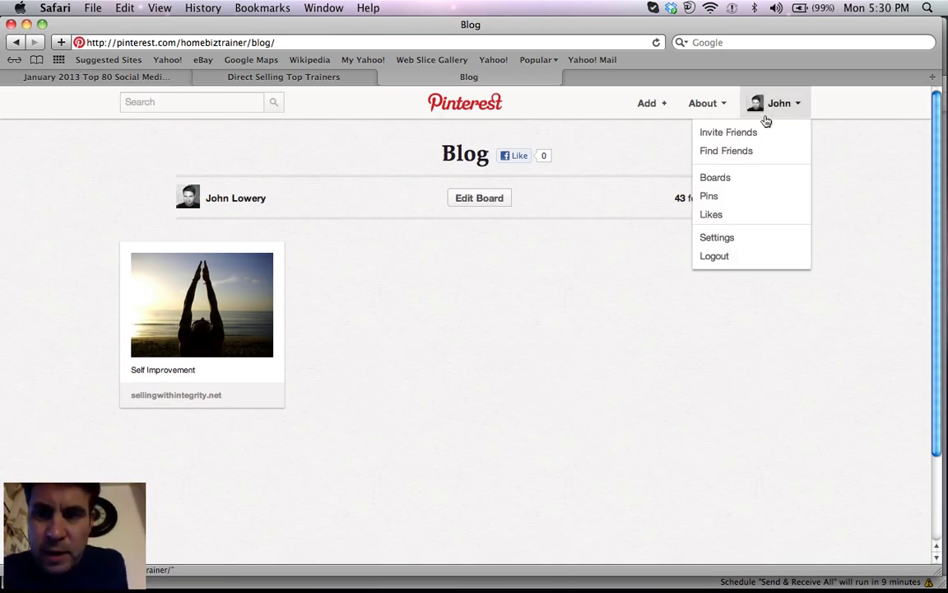
left_click(745, 186)
mouse_move(191, 260)
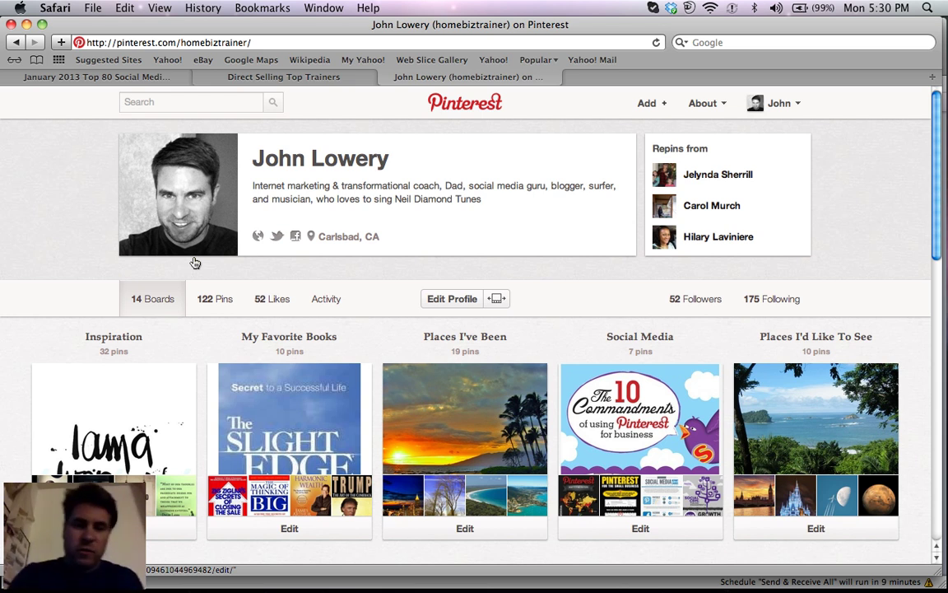
scroll(493, 309, "down", 1)
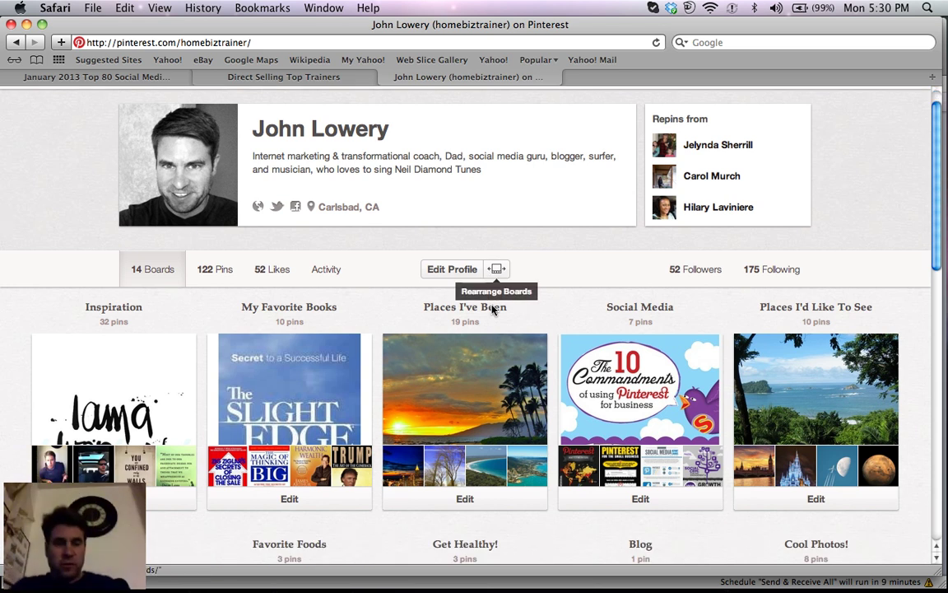
scroll(289, 362, "down", 3)
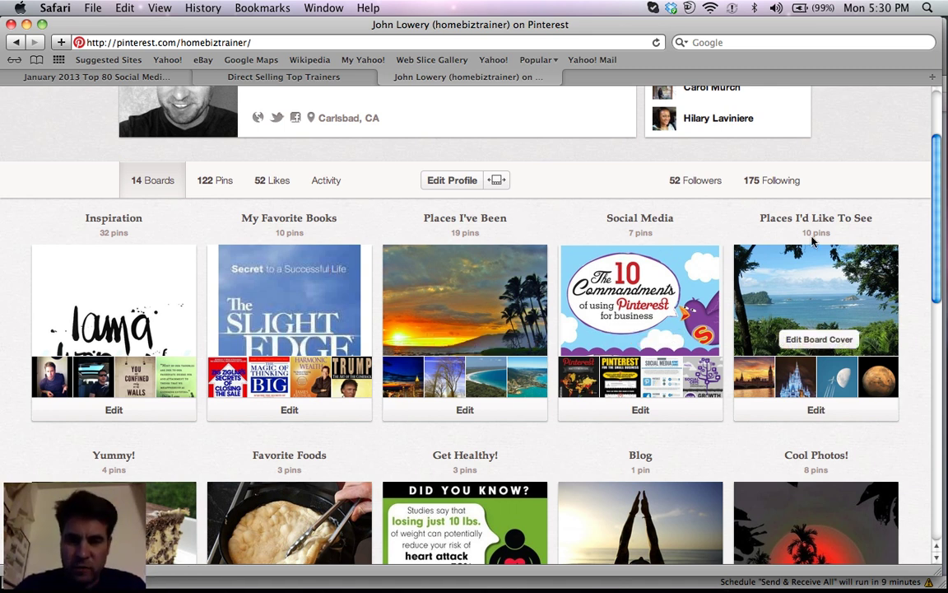
scroll(139, 471, "down", 1)
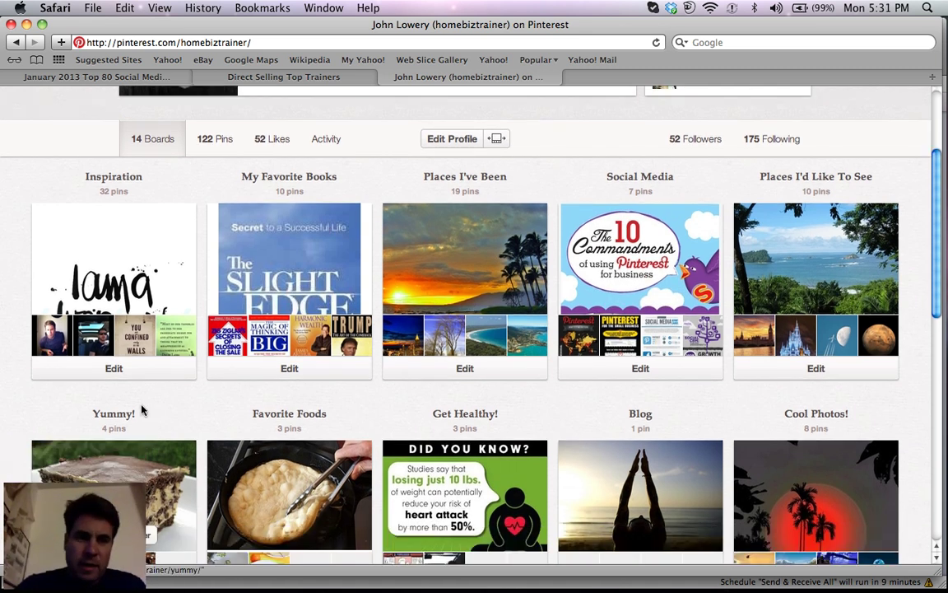
Open the My Favorite Books board, look through its book pins and their source links, and return to the boards overview
left_click(275, 258)
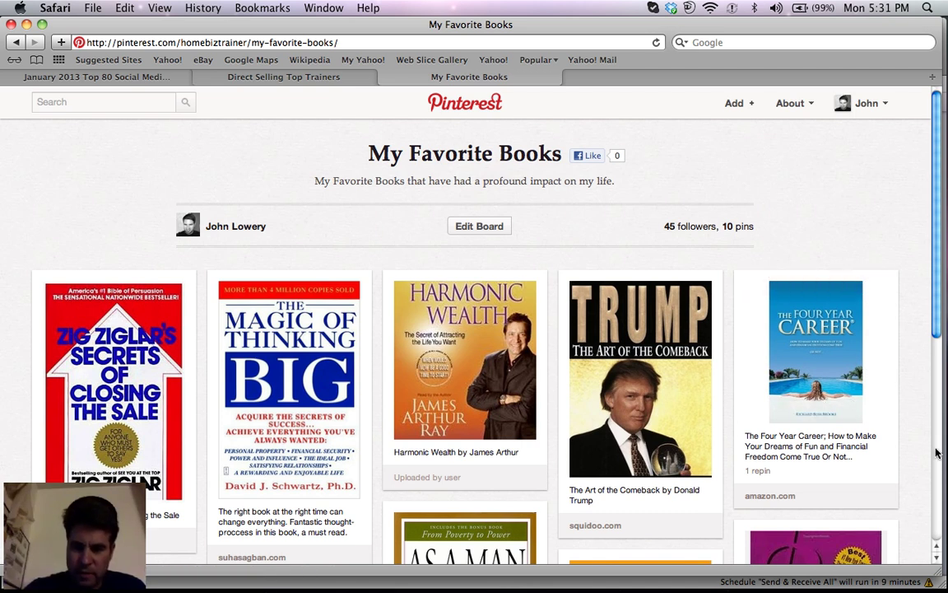
scroll(936, 452, "down", 5)
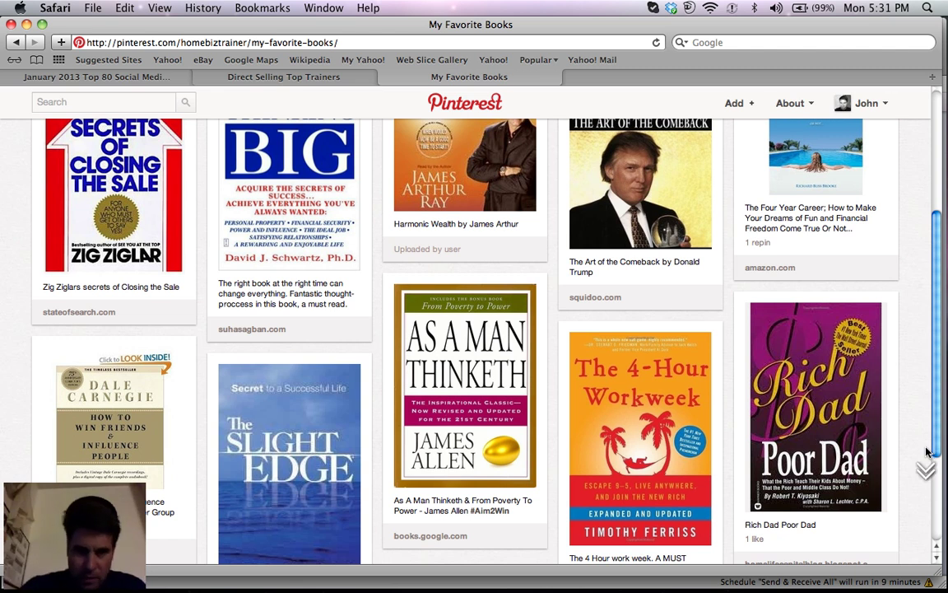
scroll(927, 451, "down", 3)
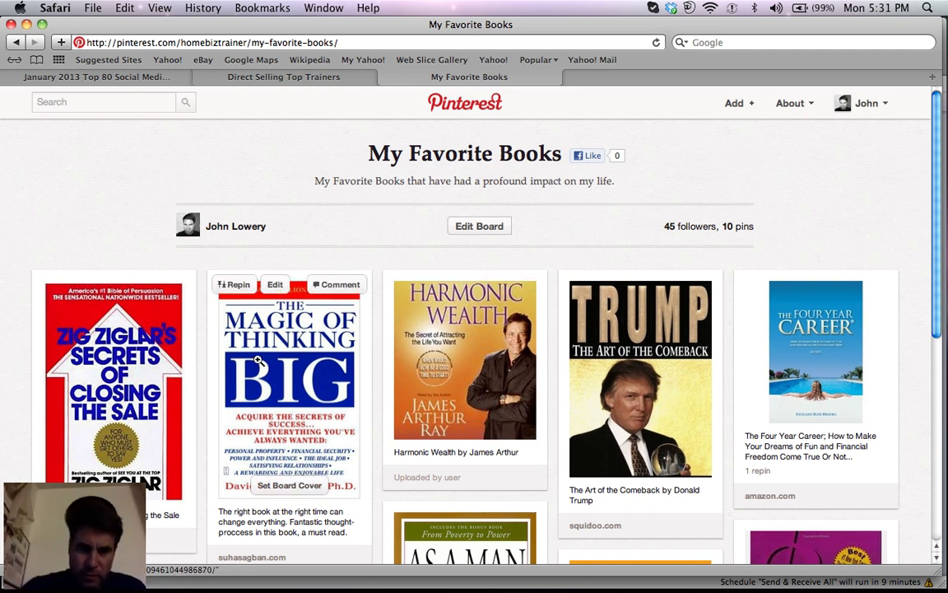
scroll(257, 359, "down", 5)
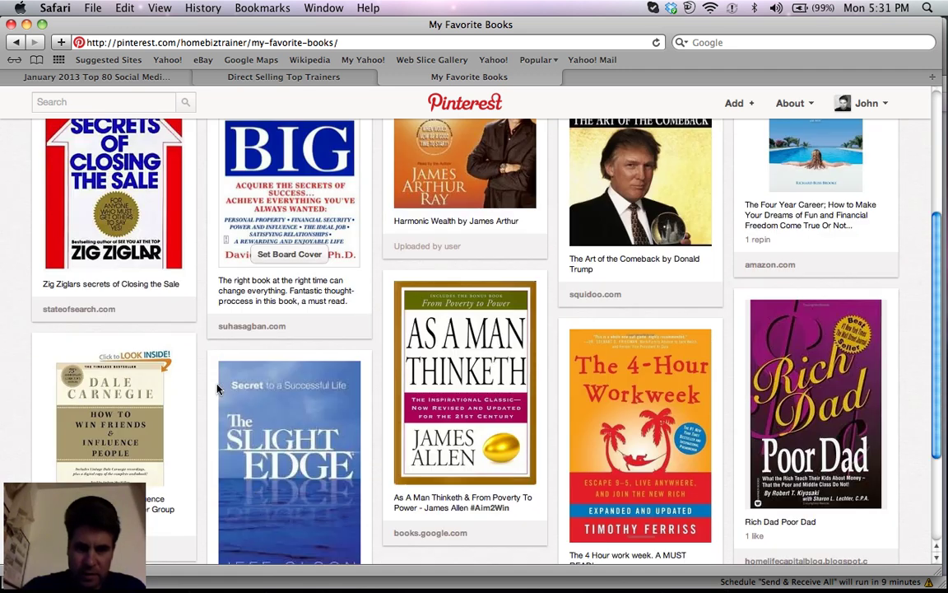
scroll(280, 401, "down", 2)
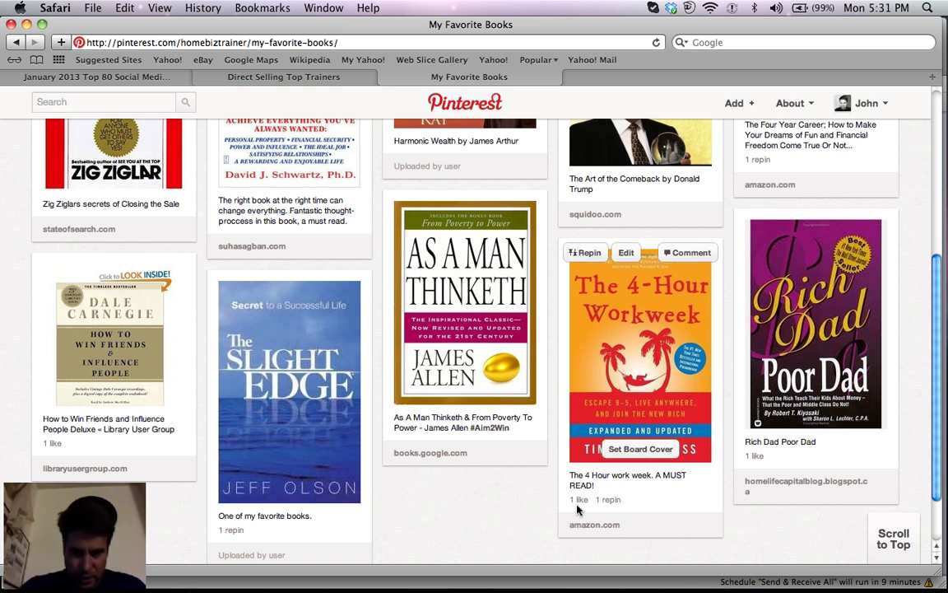
left_click(893, 538)
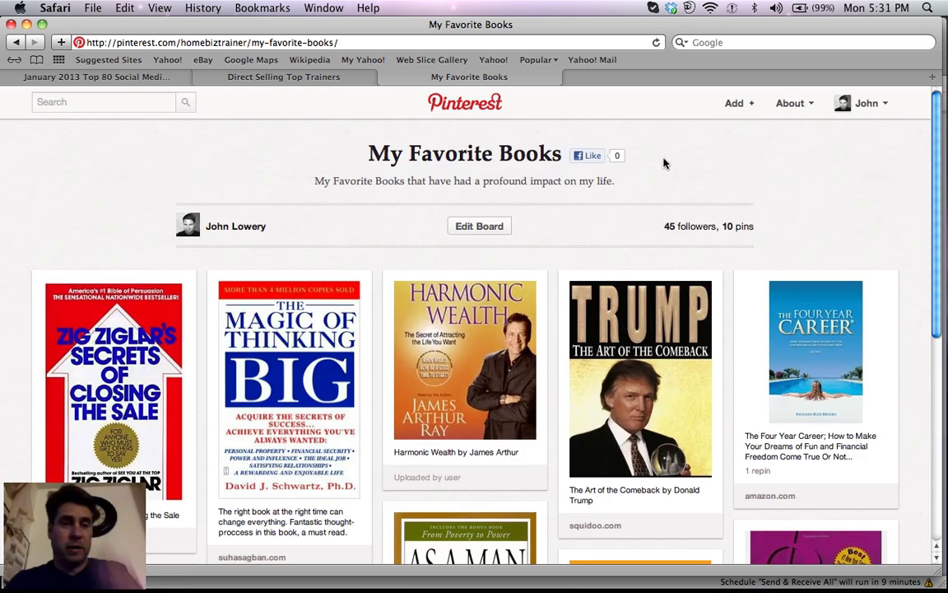
mouse_move(893, 96)
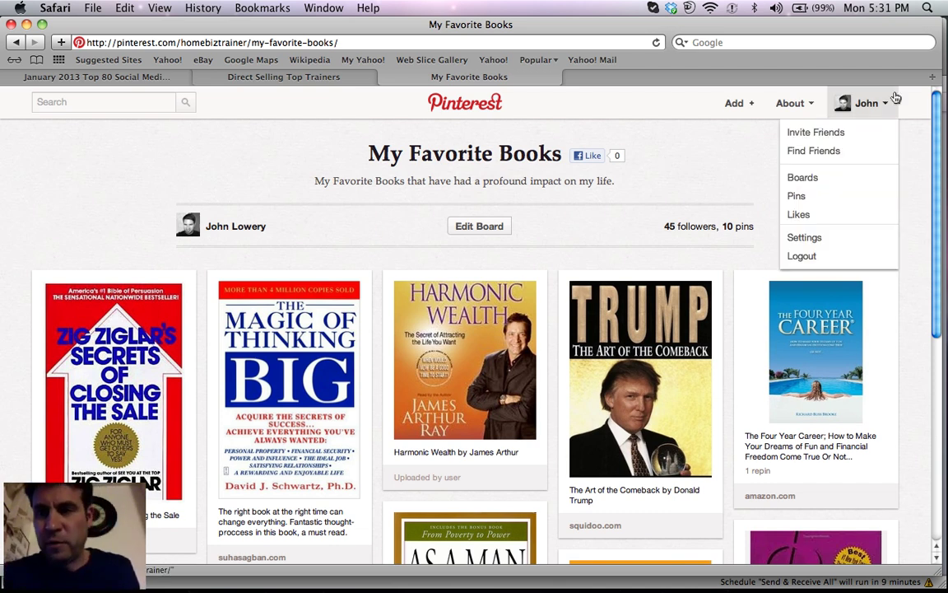
left_click(824, 177)
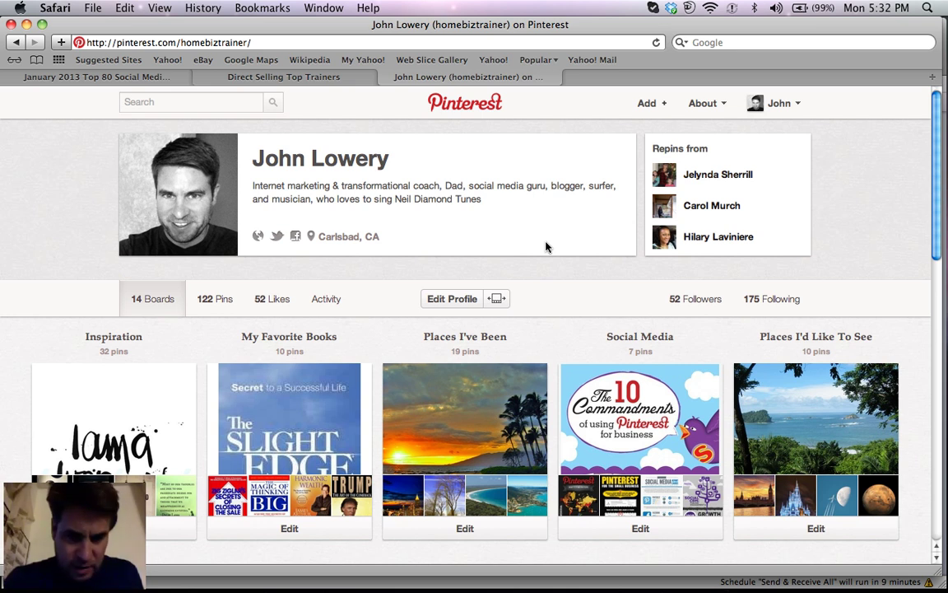
Look through the account's boards overview, from the profile header down to the Secret Boards section
scroll(549, 280, "down", 3)
scroll(553, 311, "down", 2)
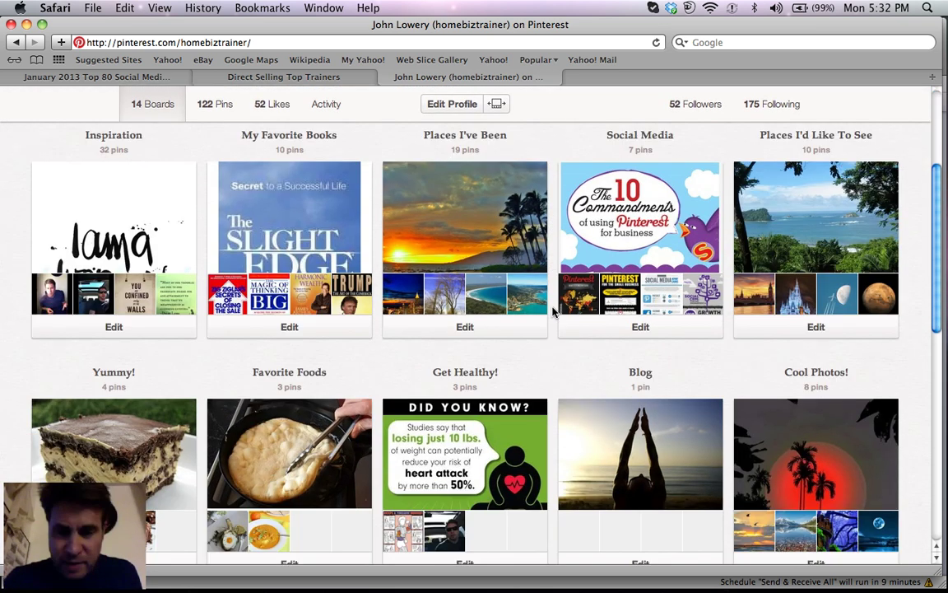
scroll(553, 311, "down", 1)
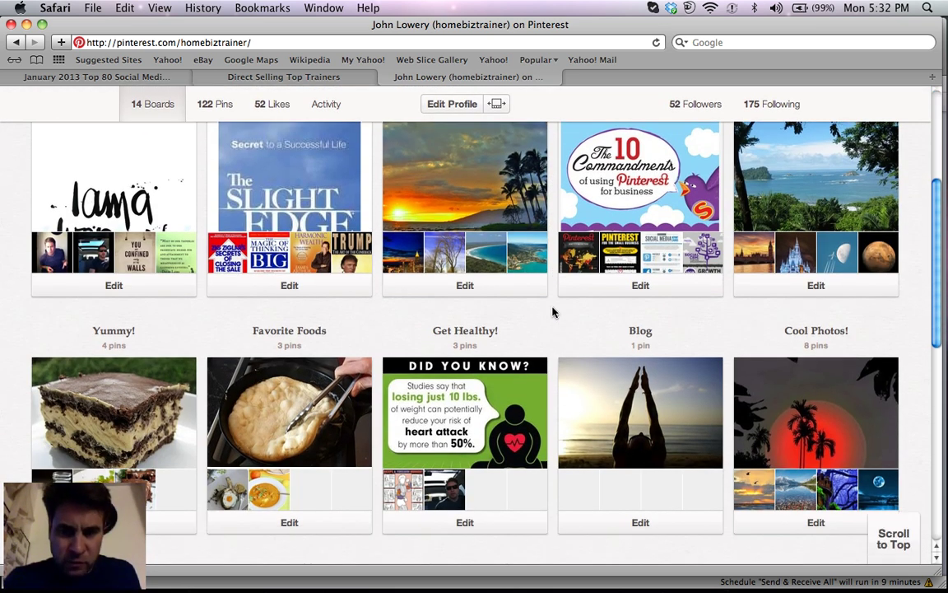
scroll(554, 311, "up", 6)
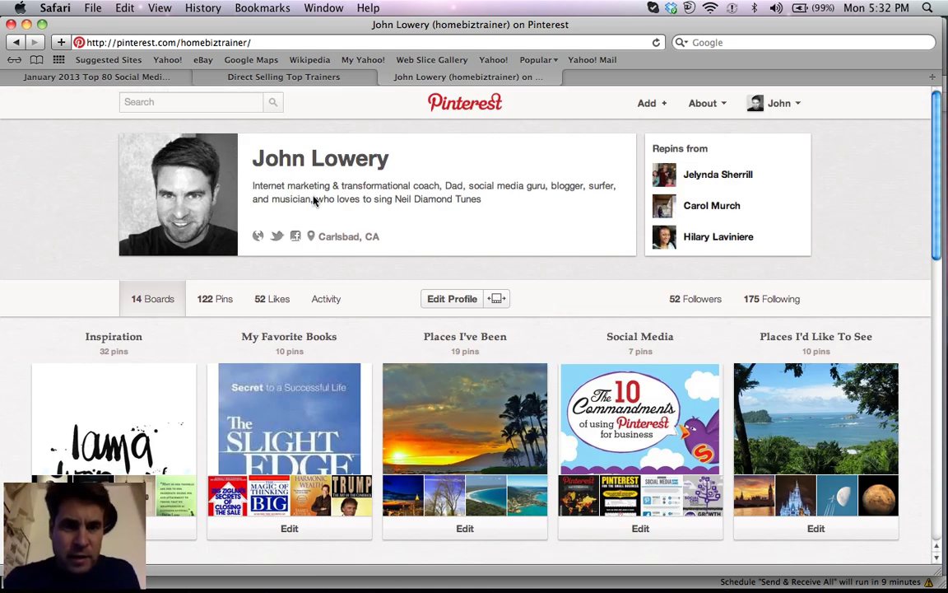
left_click(247, 101)
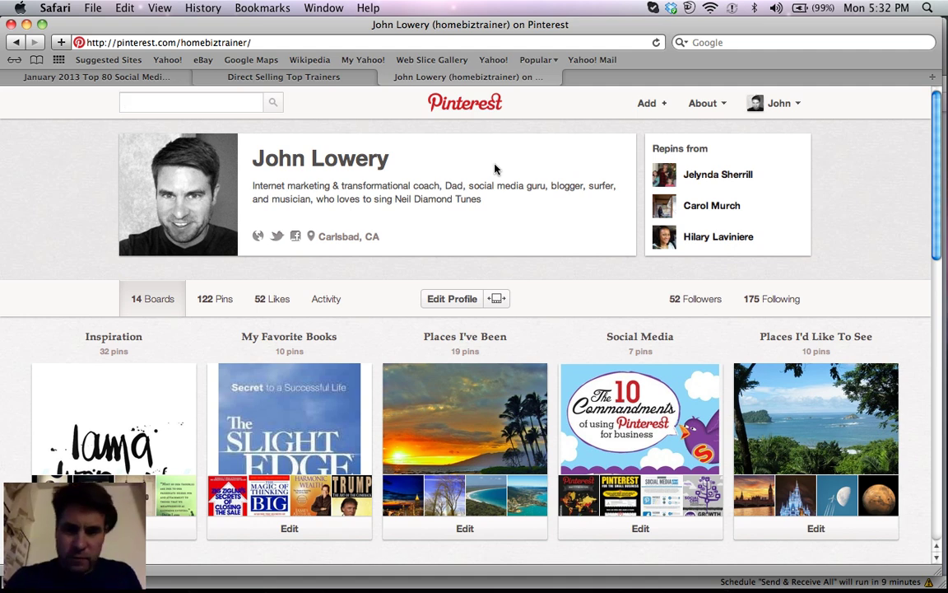
scroll(683, 353, "down", 5)
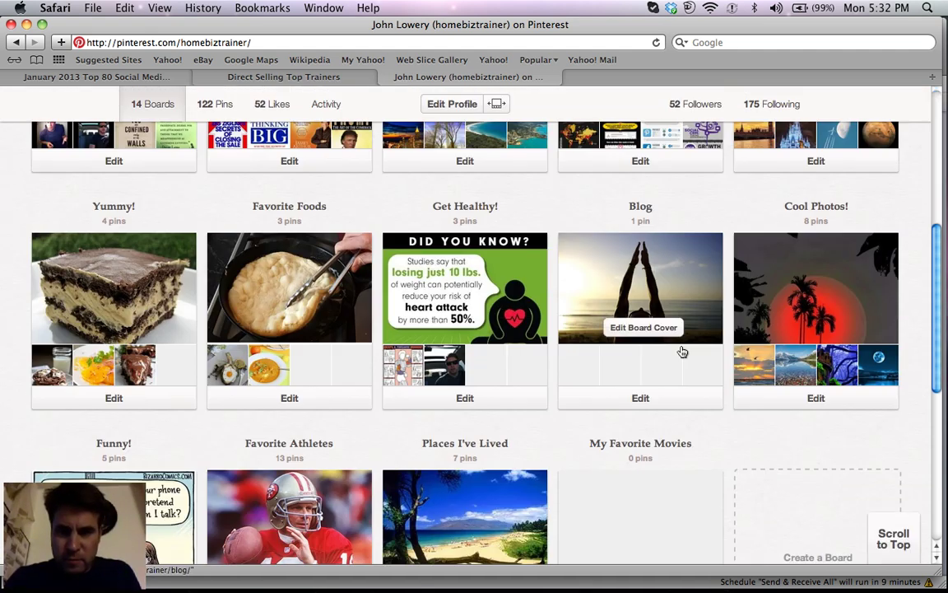
scroll(682, 353, "down", 2)
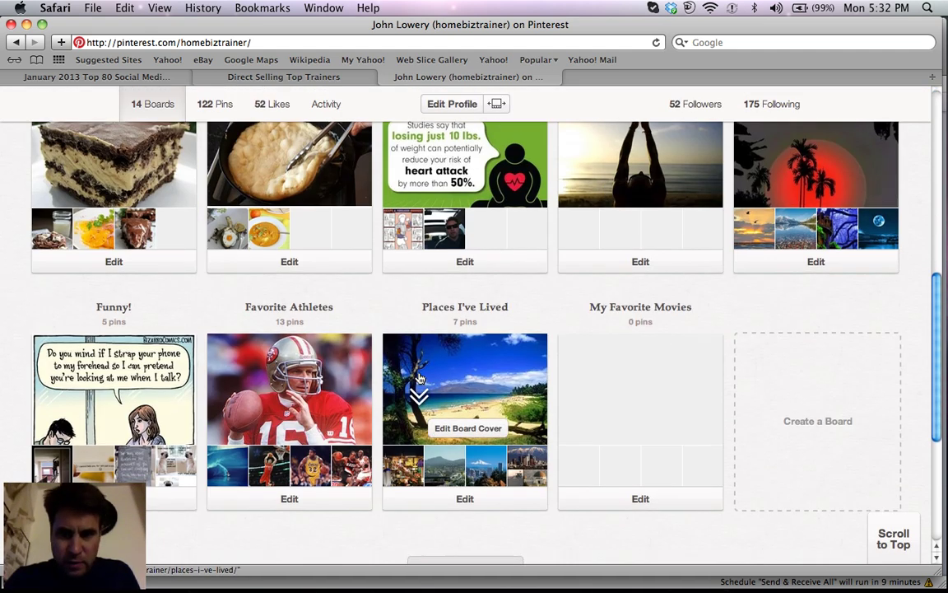
scroll(419, 377, "down", 2)
scroll(610, 315, "up", 2)
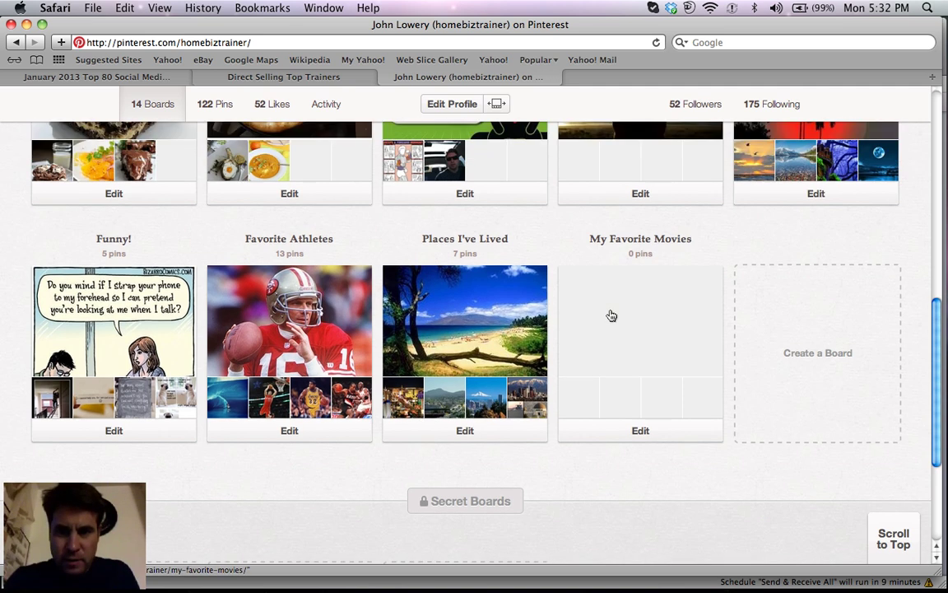
scroll(611, 315, "down", 3)
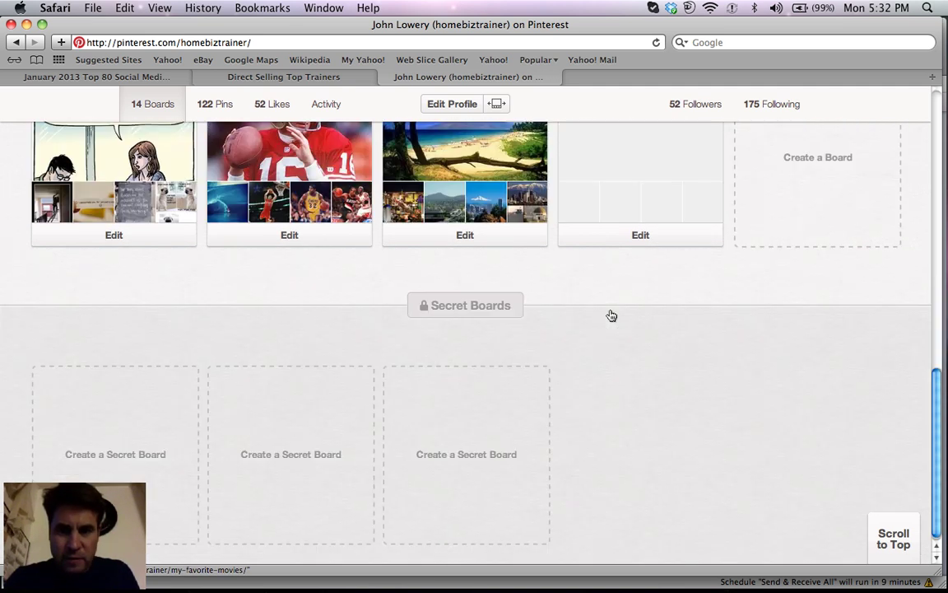
scroll(611, 315, "up", 10)
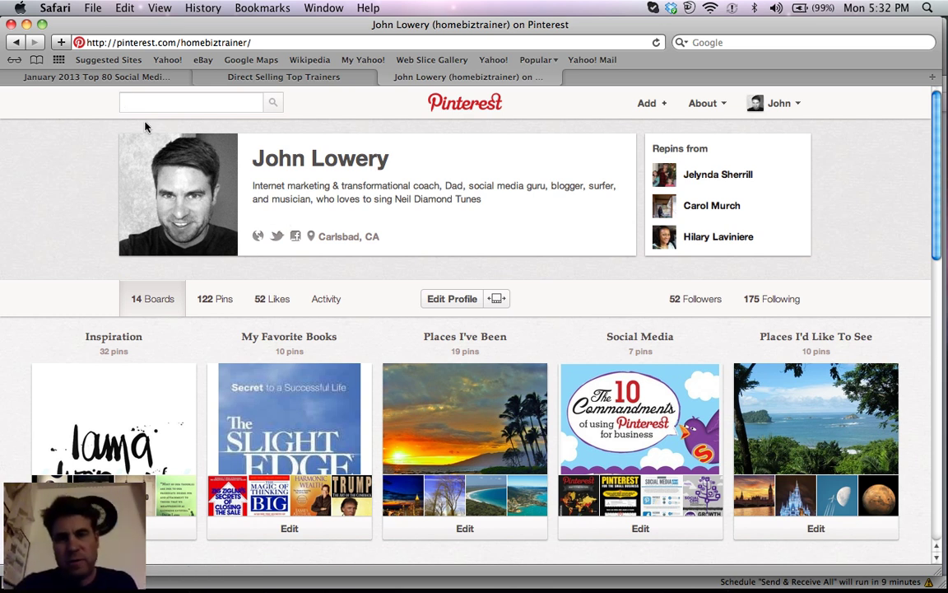
Search for "The Pursuit of Happiness" and repin the Will Smith movie poster to the My Favorite Movies board
type("The Pursuit of Happiness")
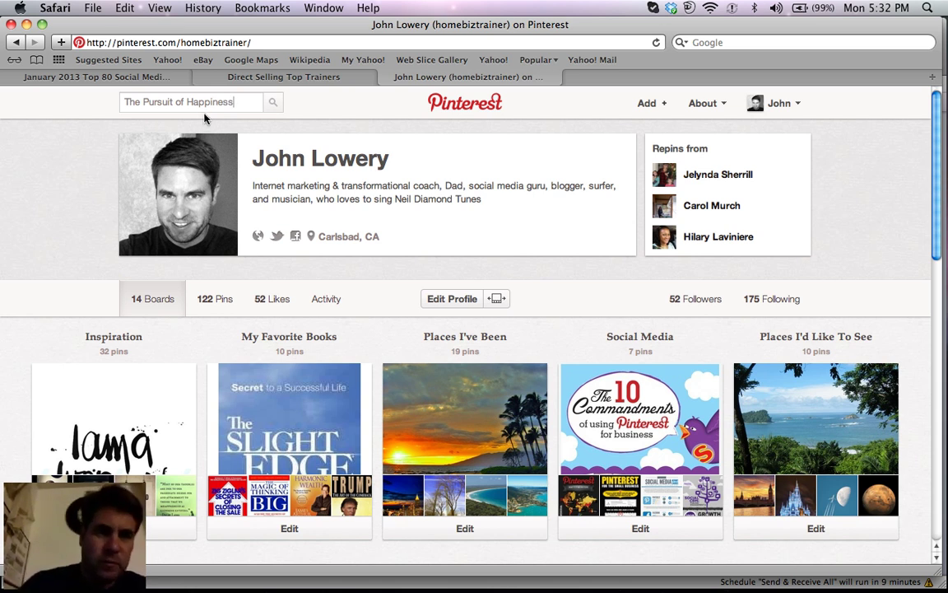
left_click(275, 103)
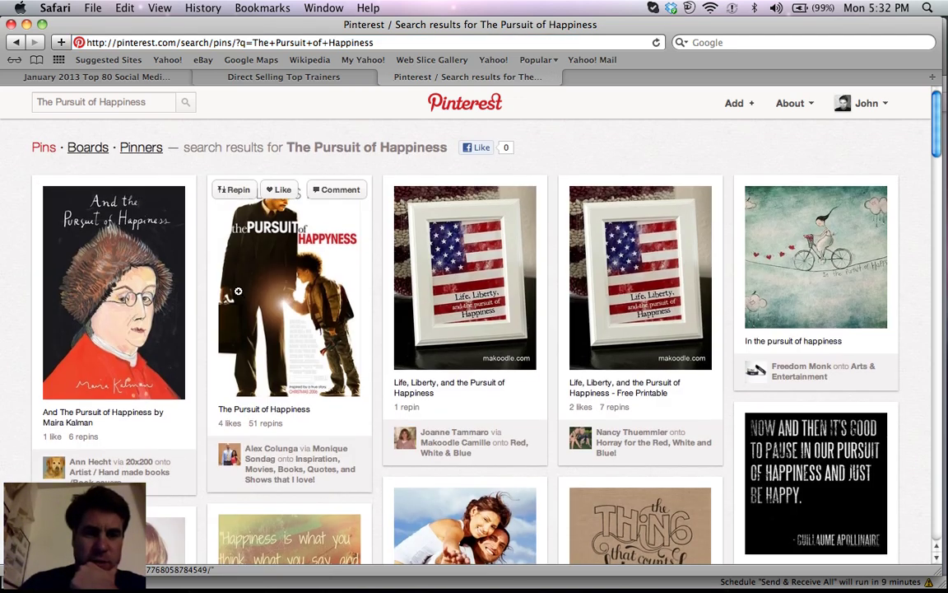
left_click(233, 189)
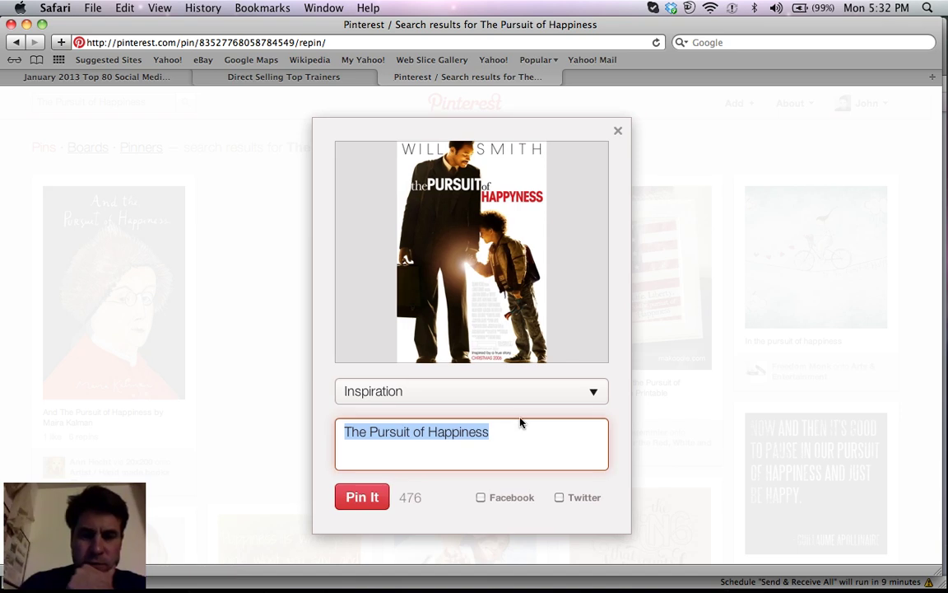
left_click(592, 391)
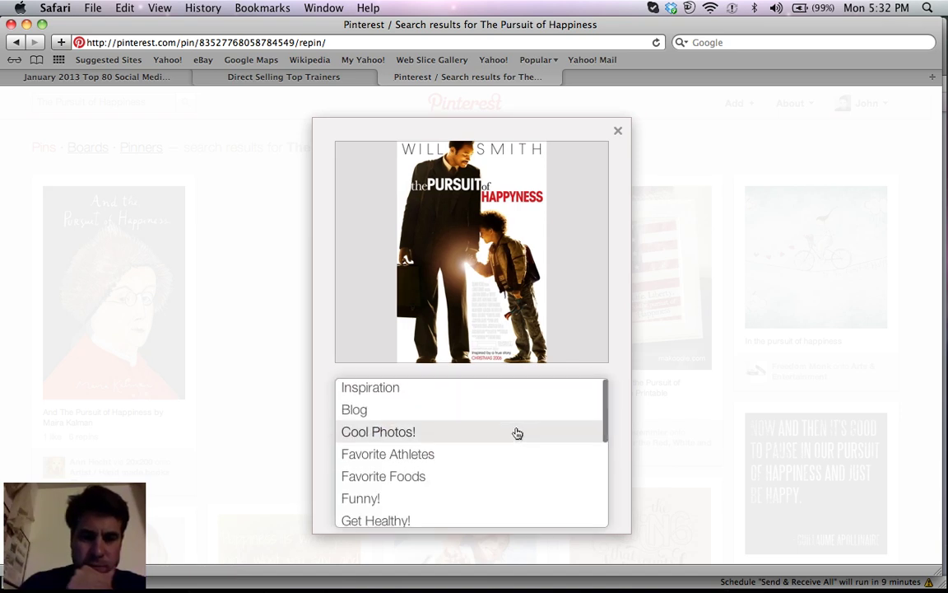
scroll(514, 432, "down", 10)
scroll(482, 425, "up", 2)
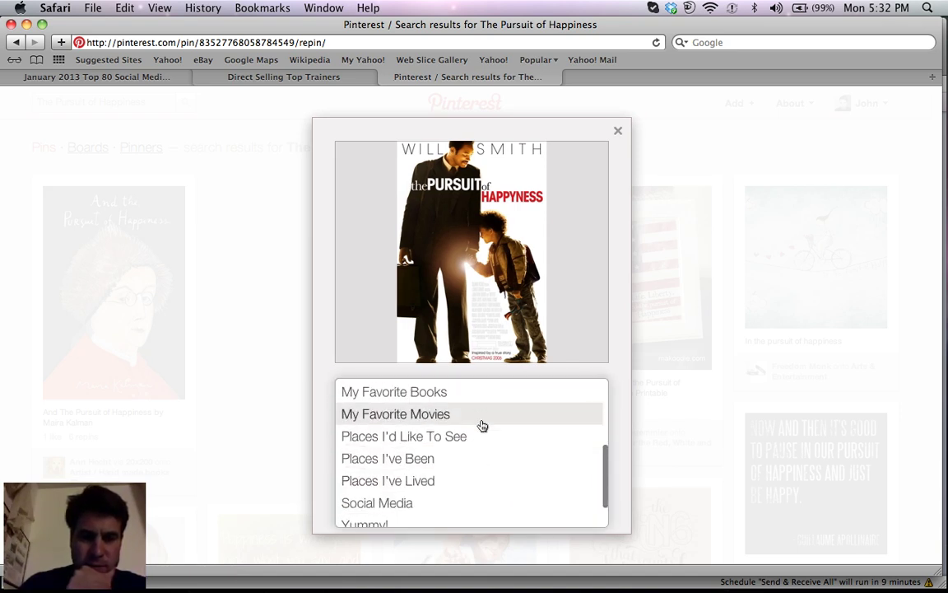
left_click(465, 418)
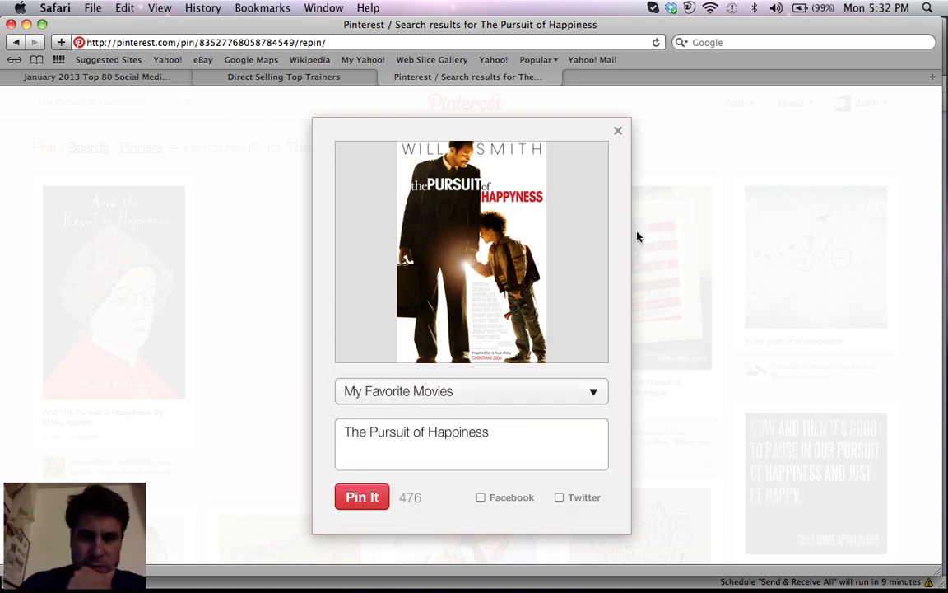
left_click(359, 497)
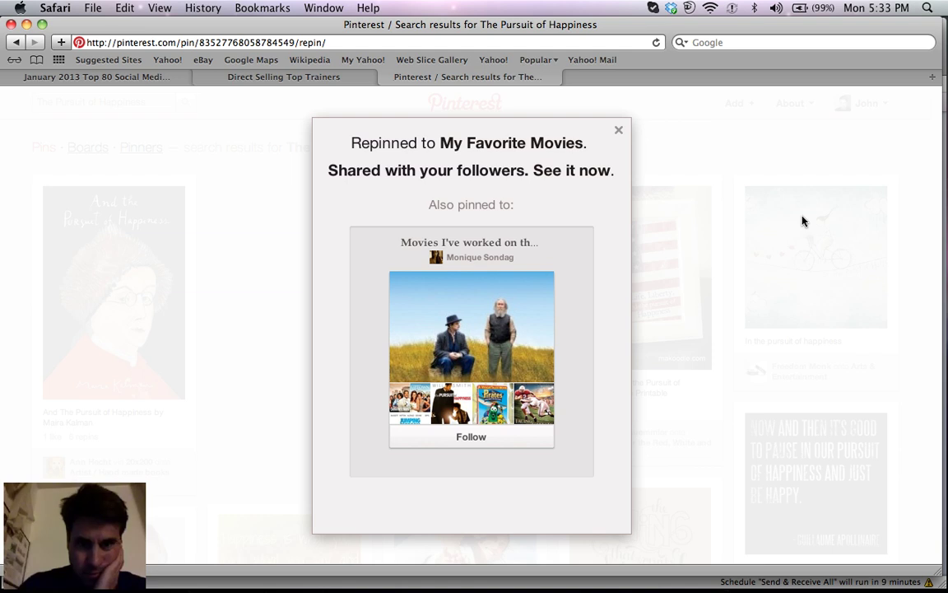
left_click(618, 130)
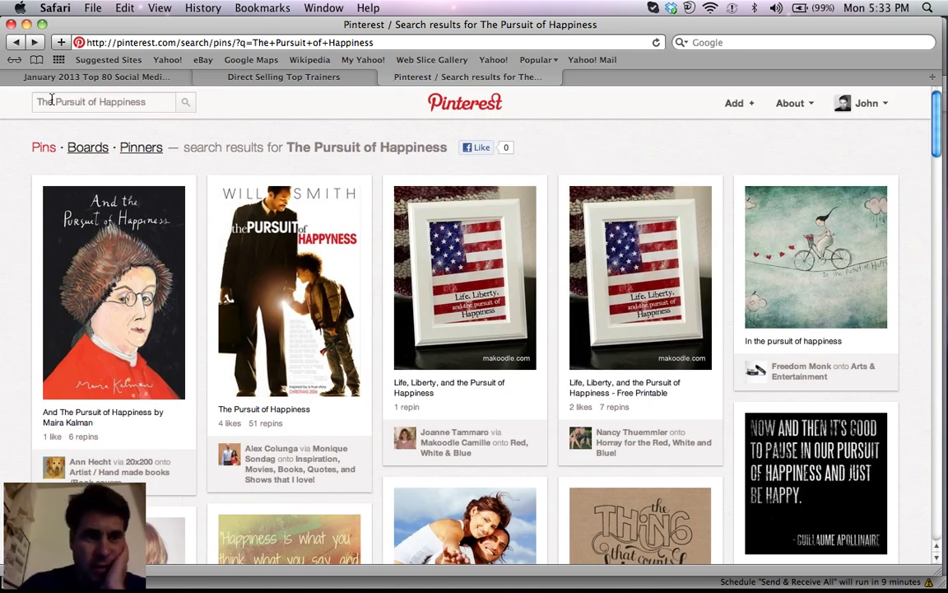
Replace the search term with "Joe Montana" and run the pin search
left_click_drag(170, 102, 9, 99)
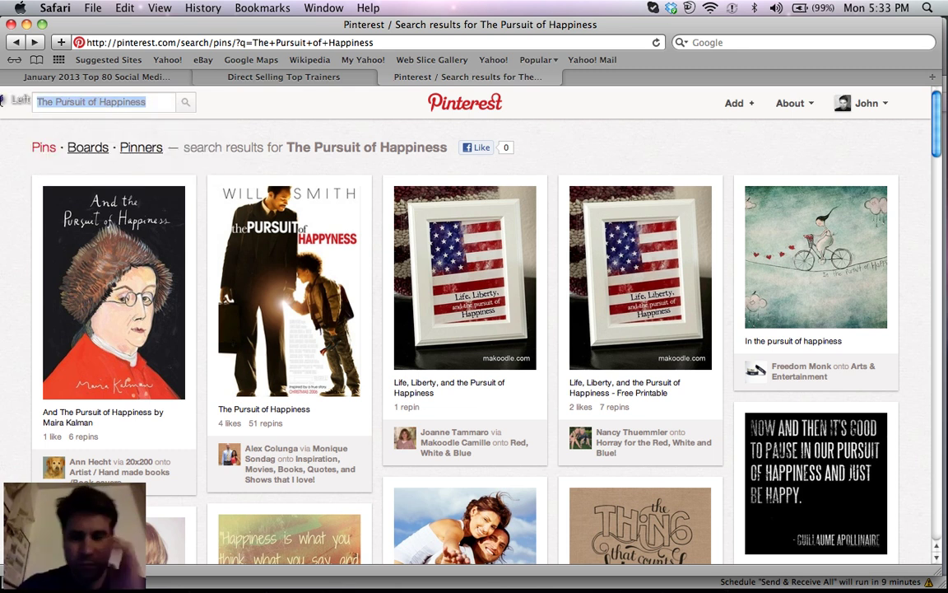
key("BackSpace")
type("Joe ")
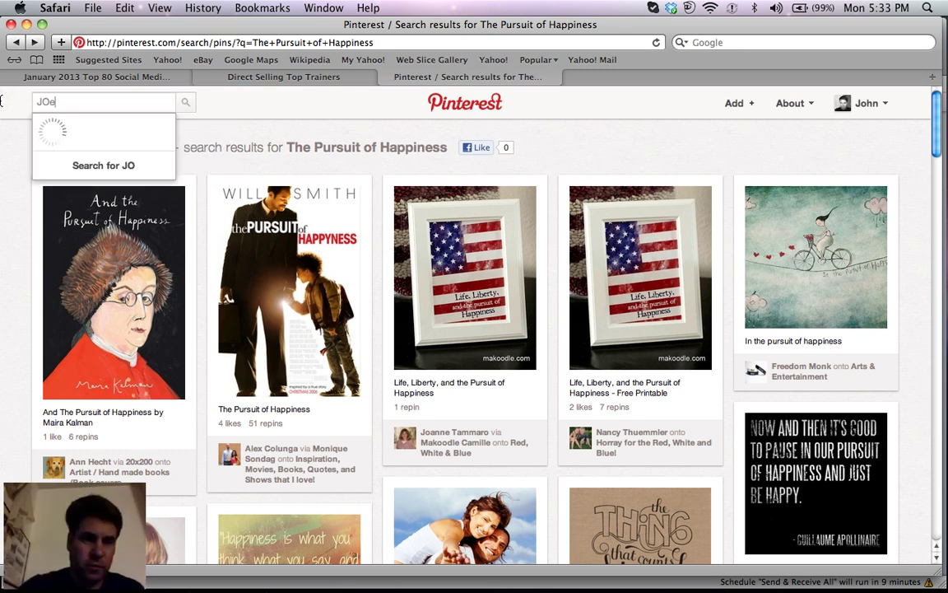
type("Montana")
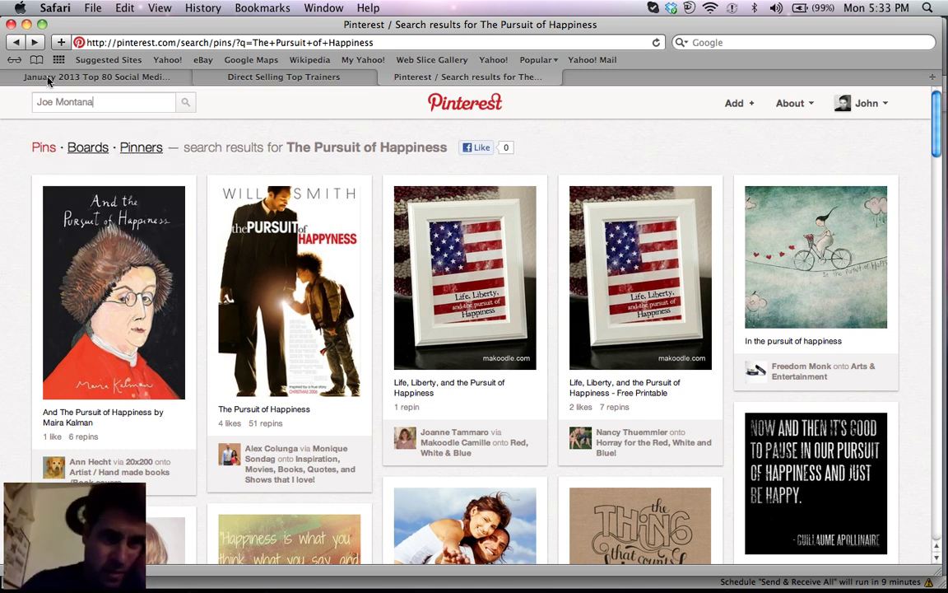
left_click(183, 103)
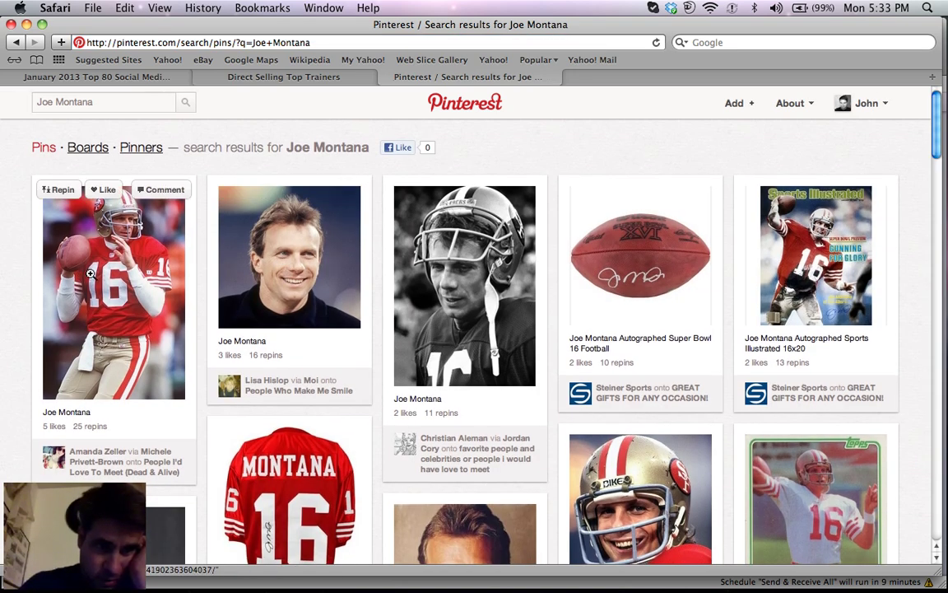
Start repinning the first Joe Montana pin with Favorite Athletes as its board, and close the form without pinning
left_click(60, 190)
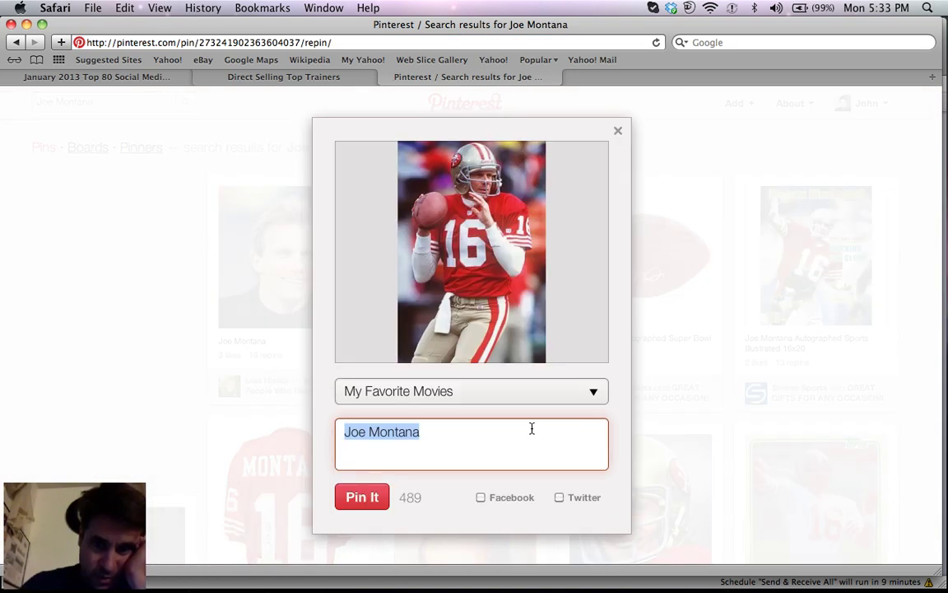
left_click(606, 395)
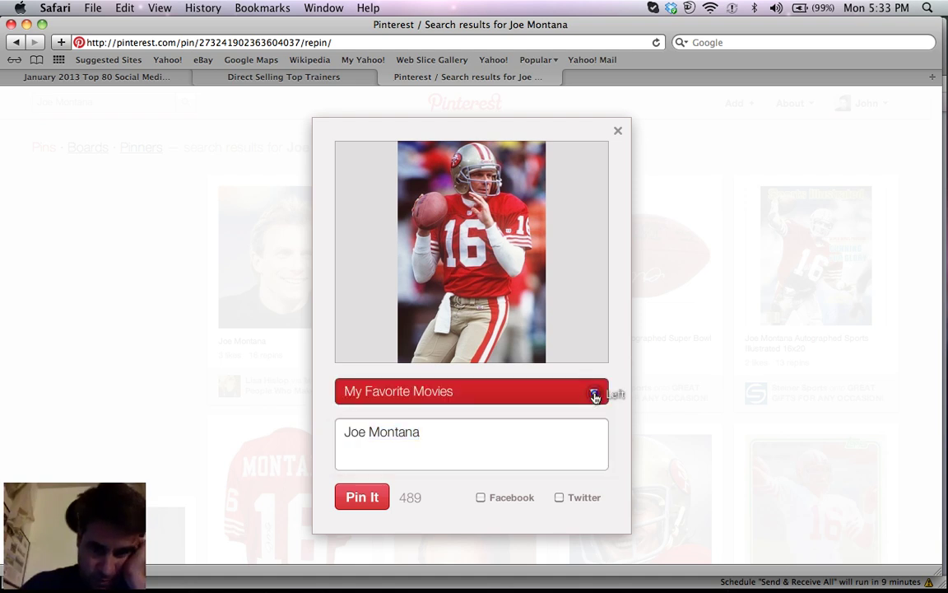
scroll(512, 457, "down", 2)
scroll(512, 457, "down", 2)
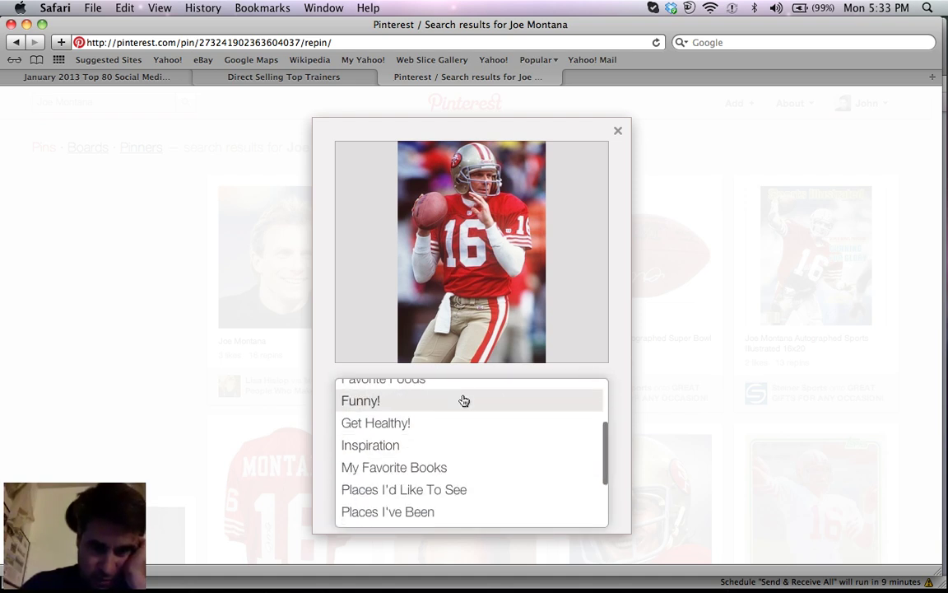
scroll(451, 421, "up", 4)
left_click(431, 453)
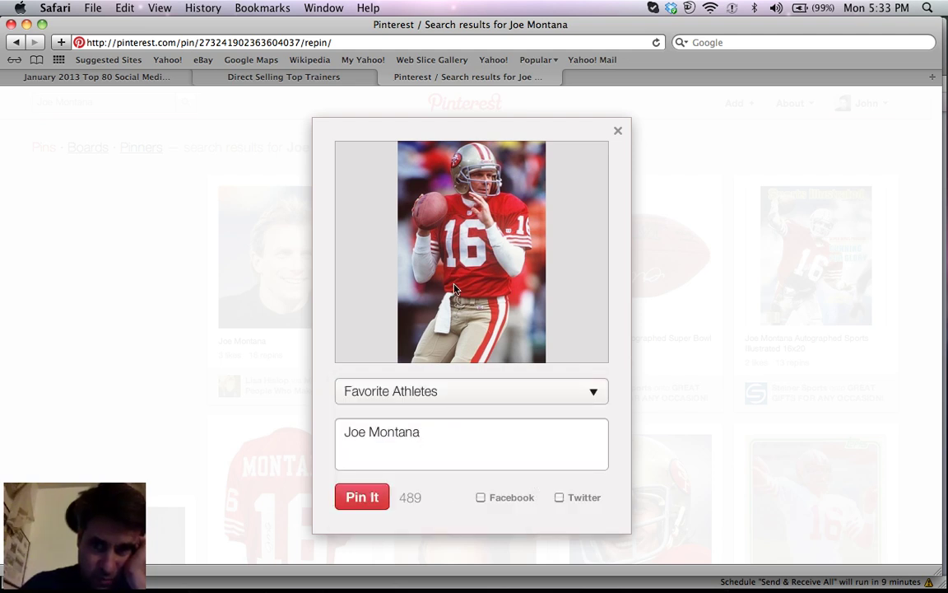
left_click(617, 130)
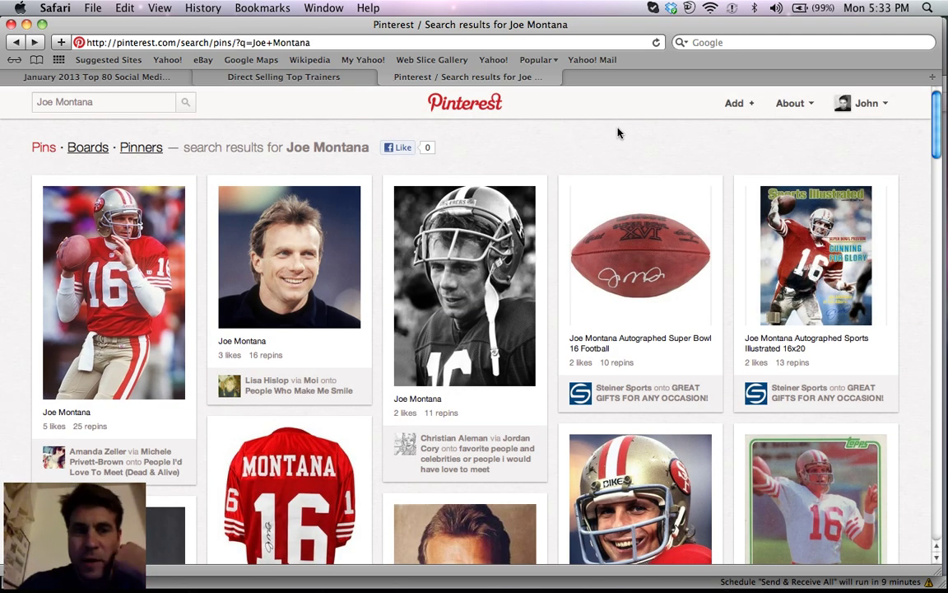
Go to the home feed, open the History category, and look through its pins
left_click(187, 100)
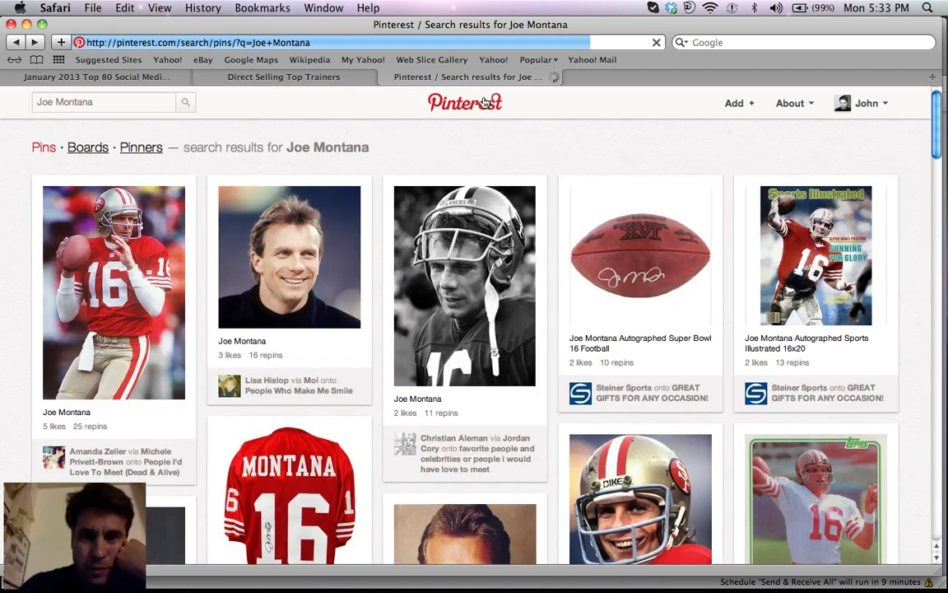
left_click(486, 102)
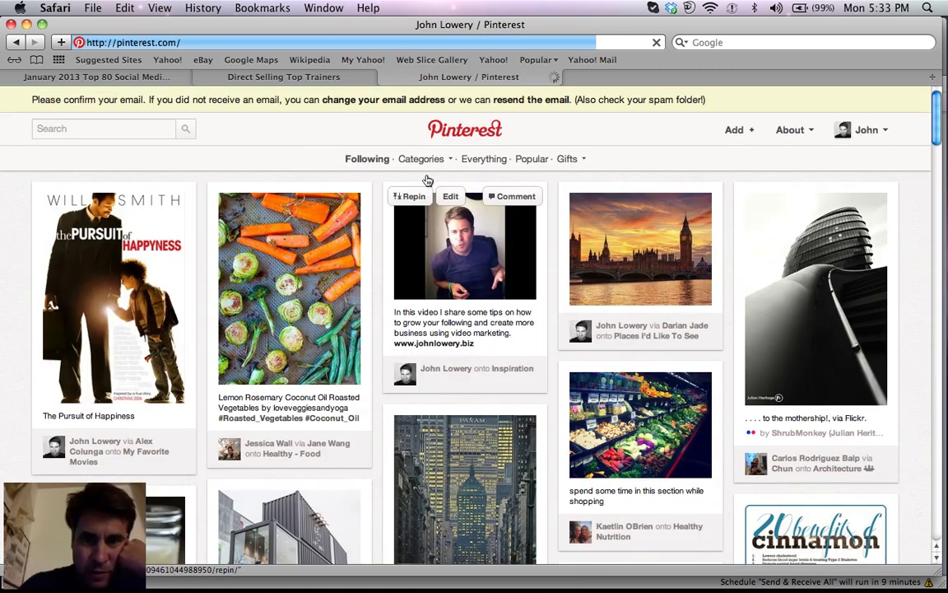
mouse_move(422, 164)
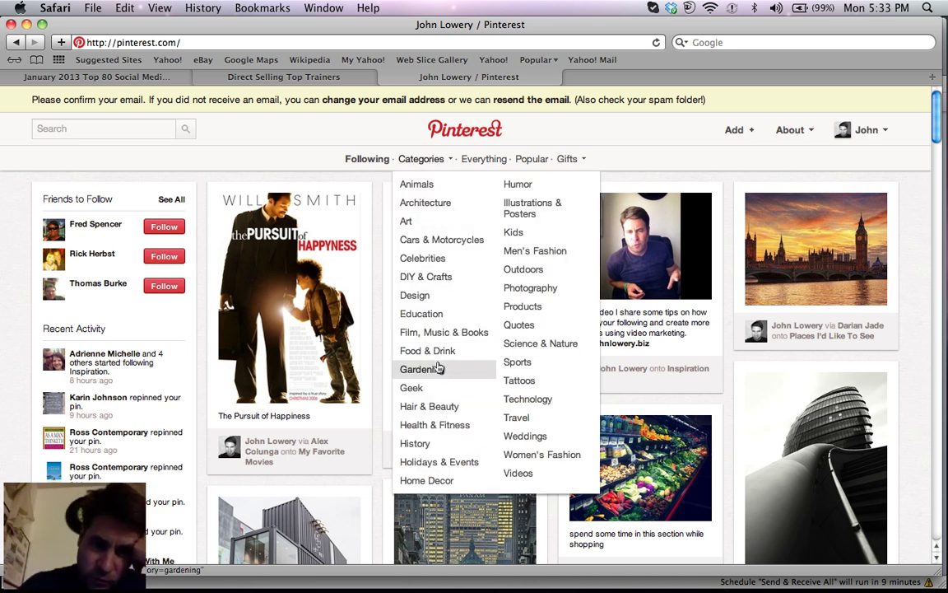
left_click(435, 444)
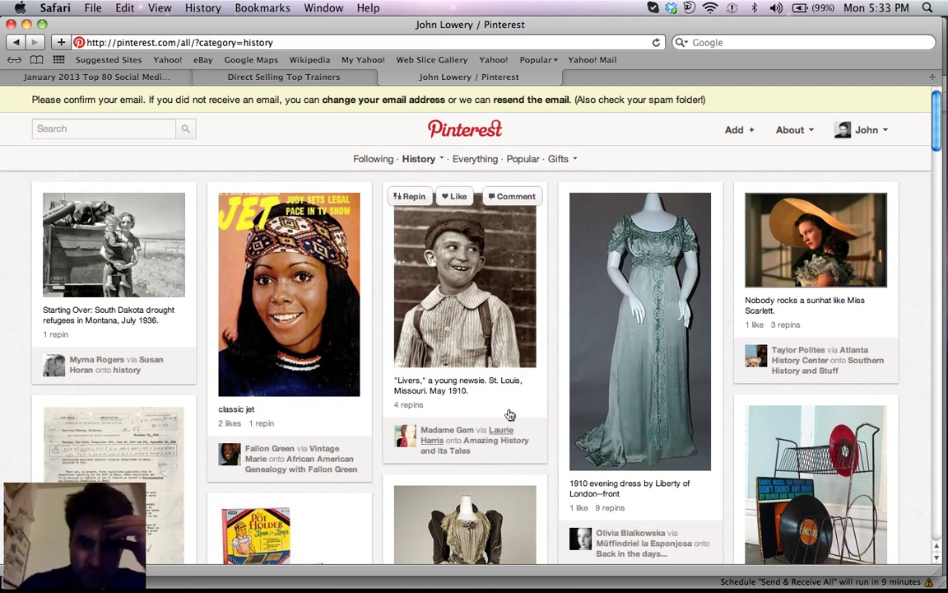
scroll(550, 409, "down", 10)
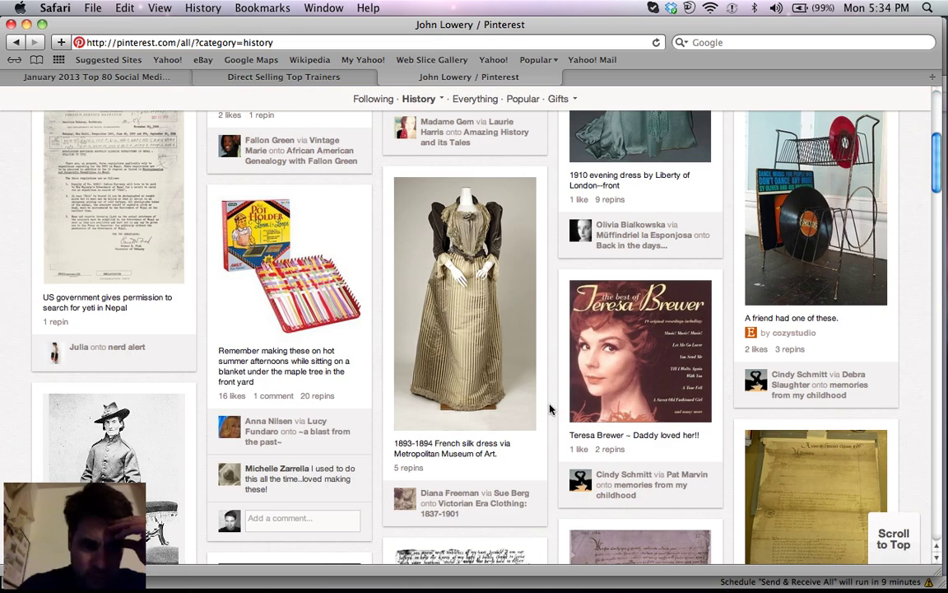
scroll(550, 409, "down", 8)
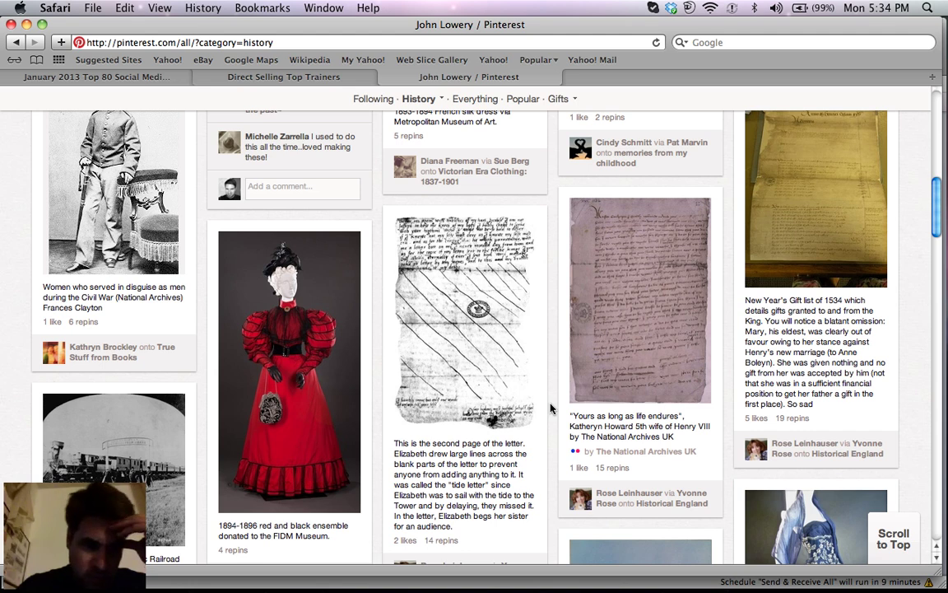
scroll(550, 409, "down", 3)
scroll(549, 409, "down", 8)
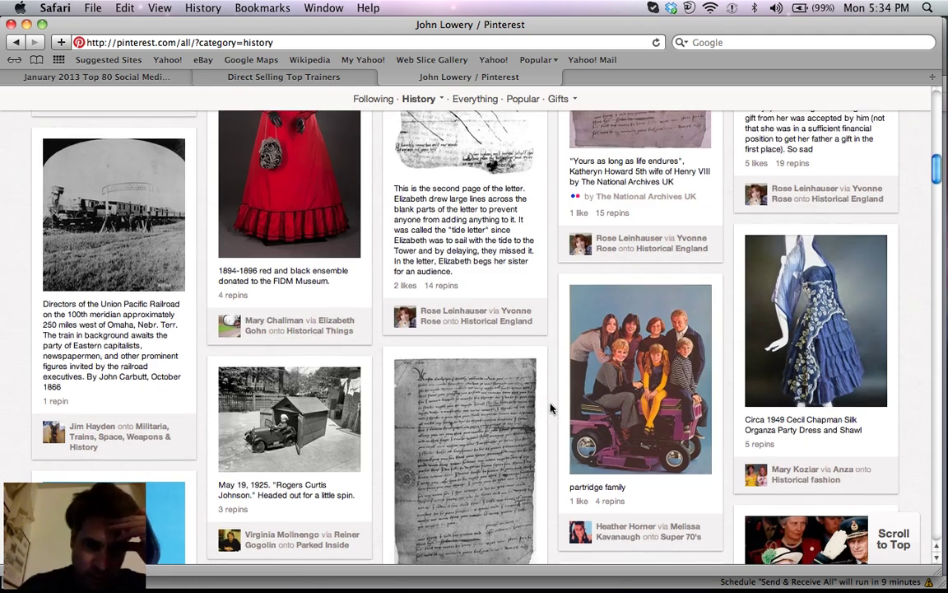
scroll(550, 408, "down", 9)
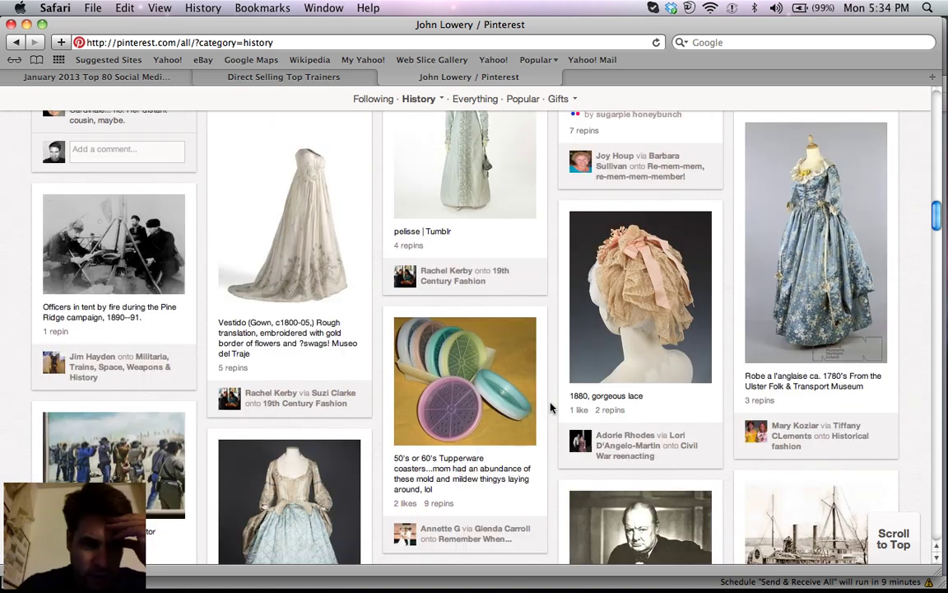
scroll(550, 407, "down", 6)
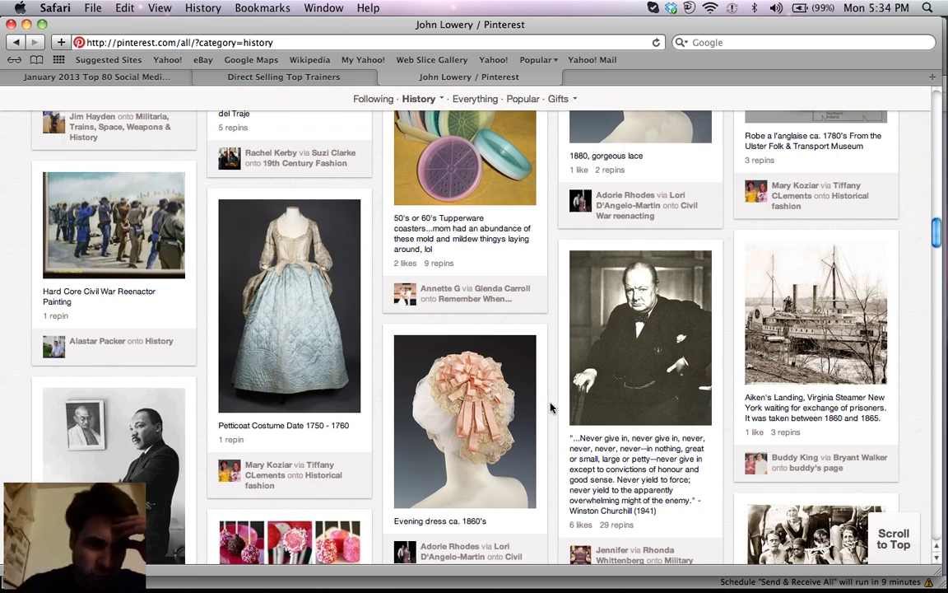
Browse further through the History category's pins and return to the start of the feed
scroll(549, 407, "down", 9)
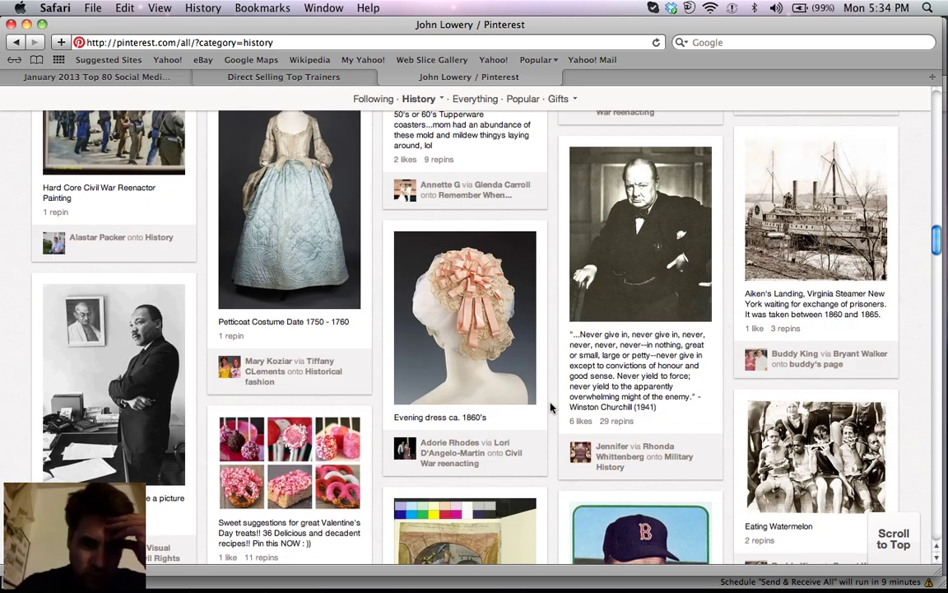
scroll(551, 406, "down", 10)
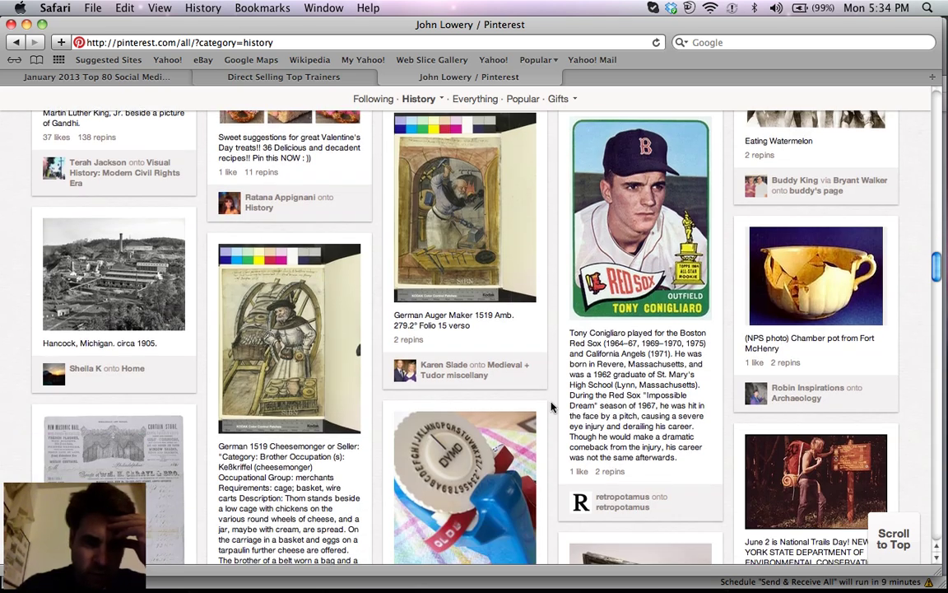
scroll(552, 406, "up", 20)
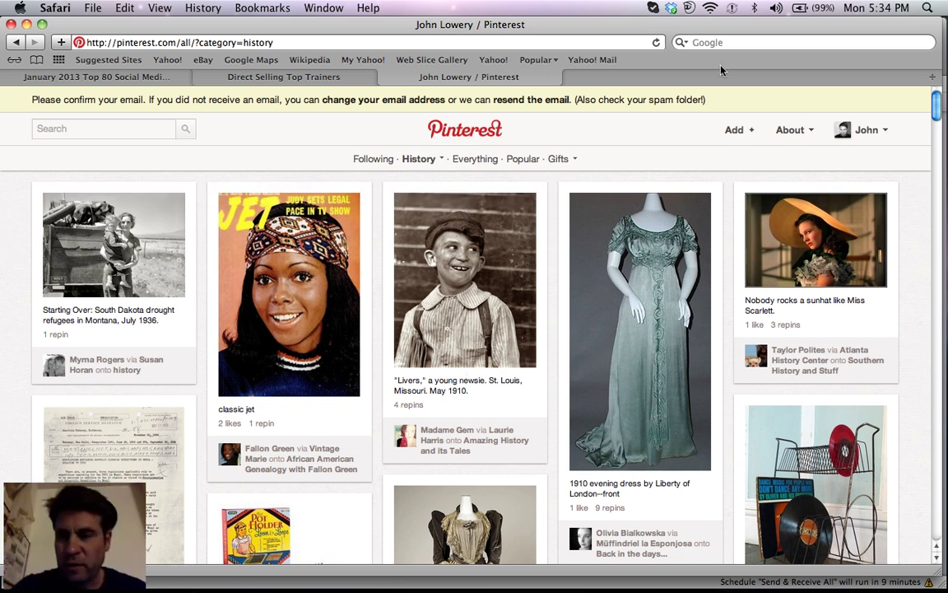
Go to the account's own boards page and look over all the boards on the profile
mouse_move(885, 133)
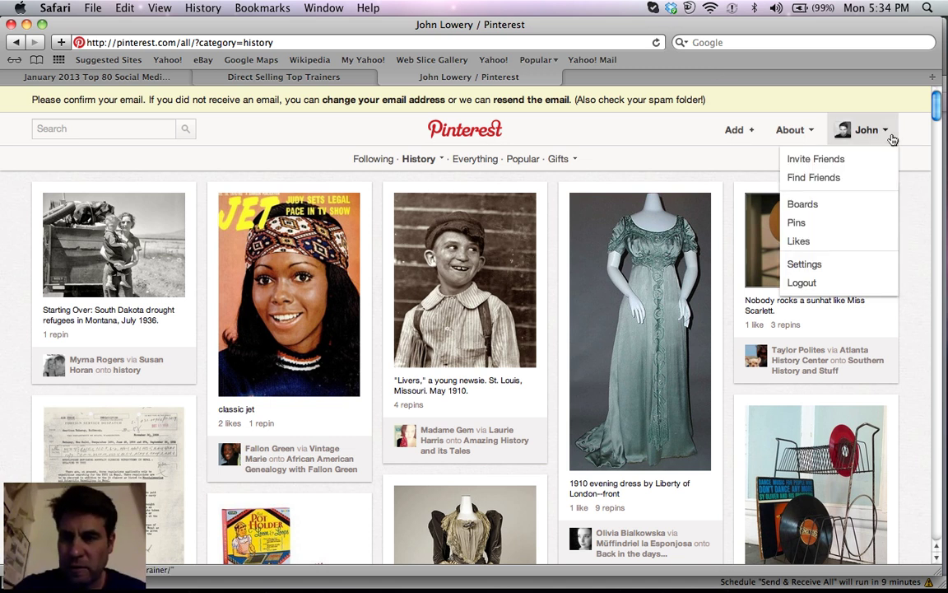
left_click(860, 204)
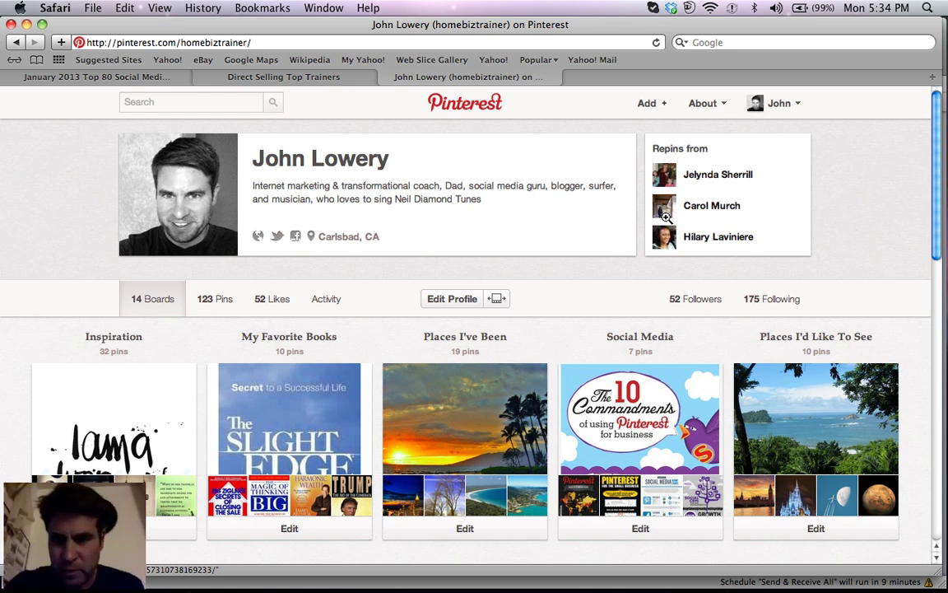
scroll(893, 244, "down", 5)
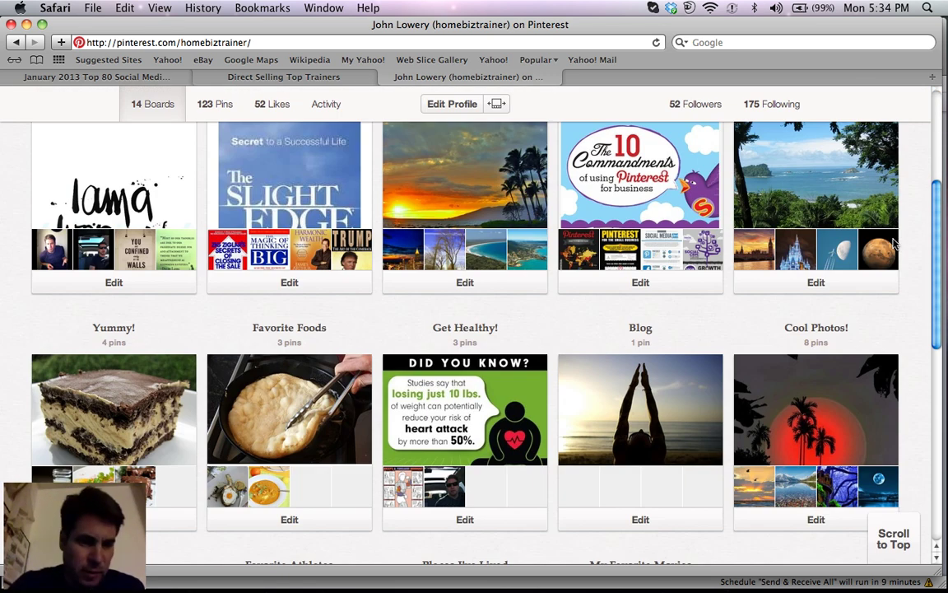
scroll(893, 243, "down", 2)
scroll(893, 244, "down", 2)
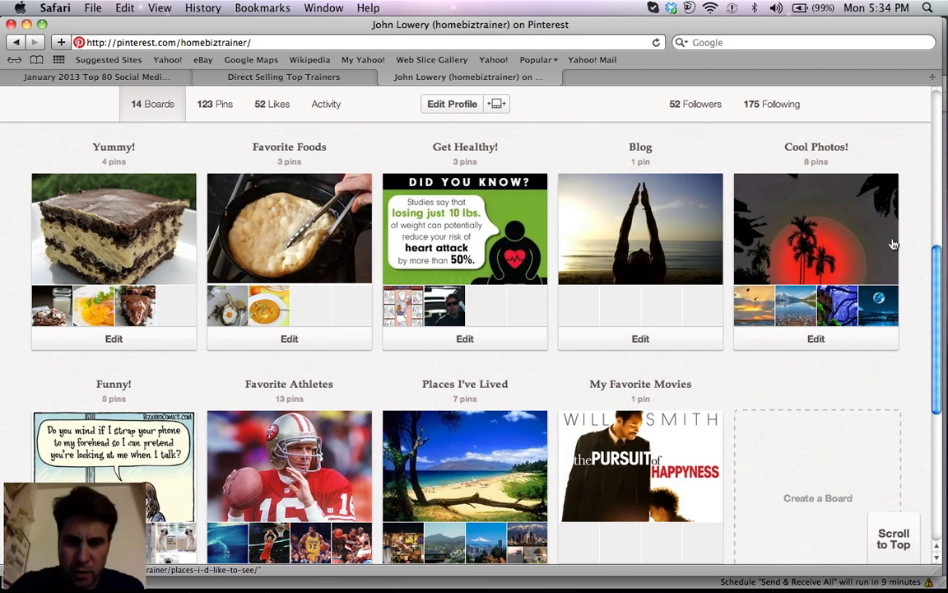
scroll(893, 244, "down", 3)
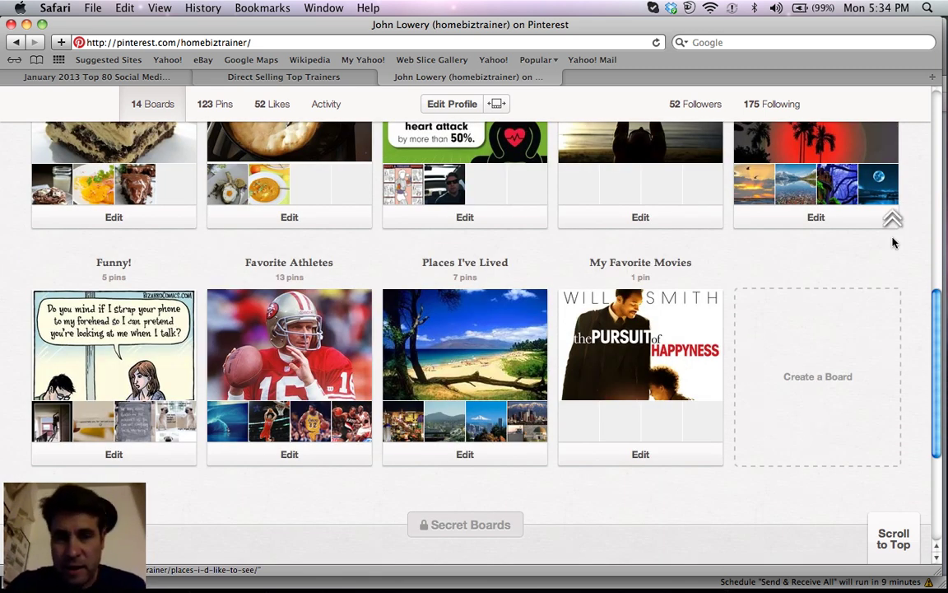
scroll(894, 240, "up", 12)
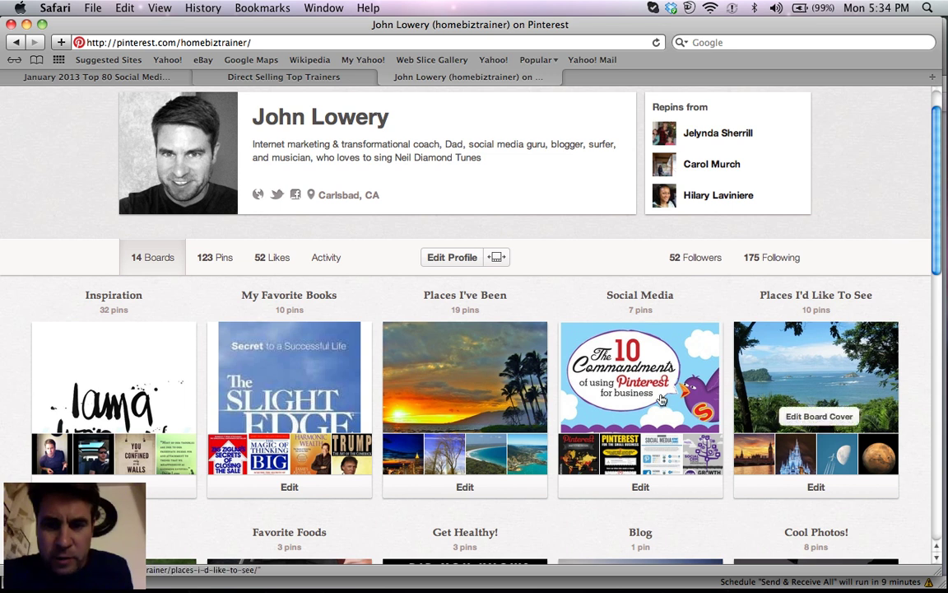
Open the Social Media board and enlarge its pin "The 10 Commandments of using Pinterest for business"
left_click(586, 353)
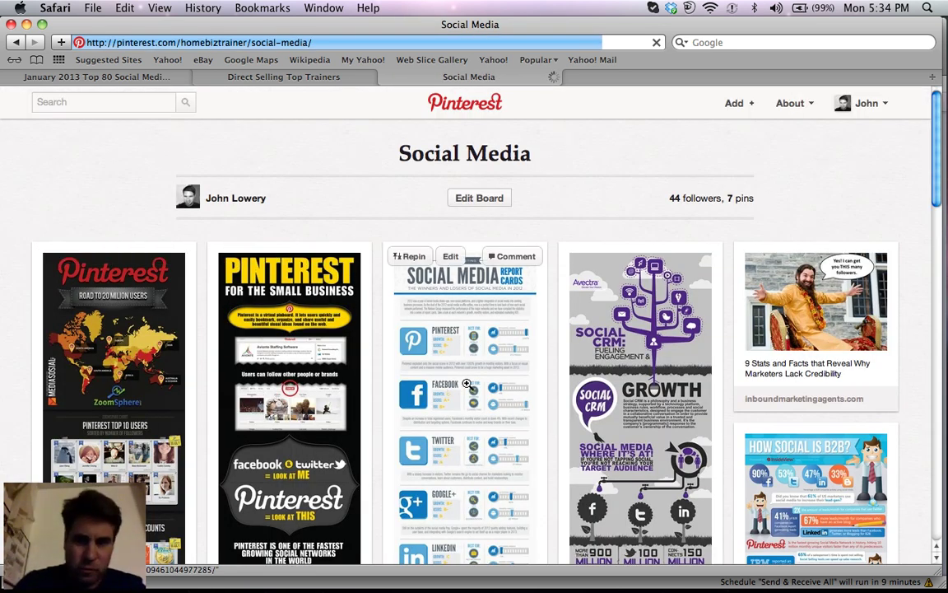
scroll(467, 383, "down", 3)
scroll(468, 383, "down", 5)
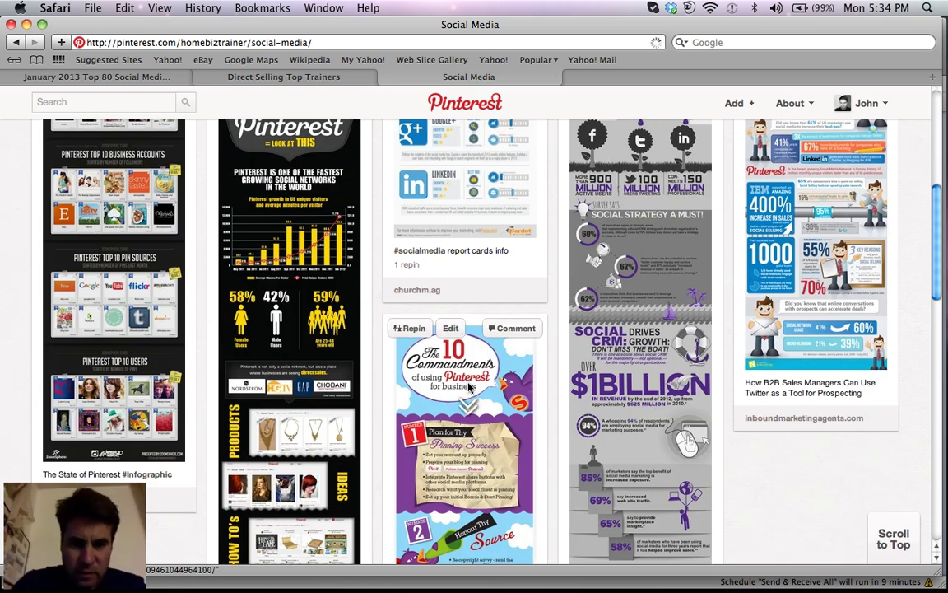
scroll(473, 329, "down", 3)
left_click(477, 313)
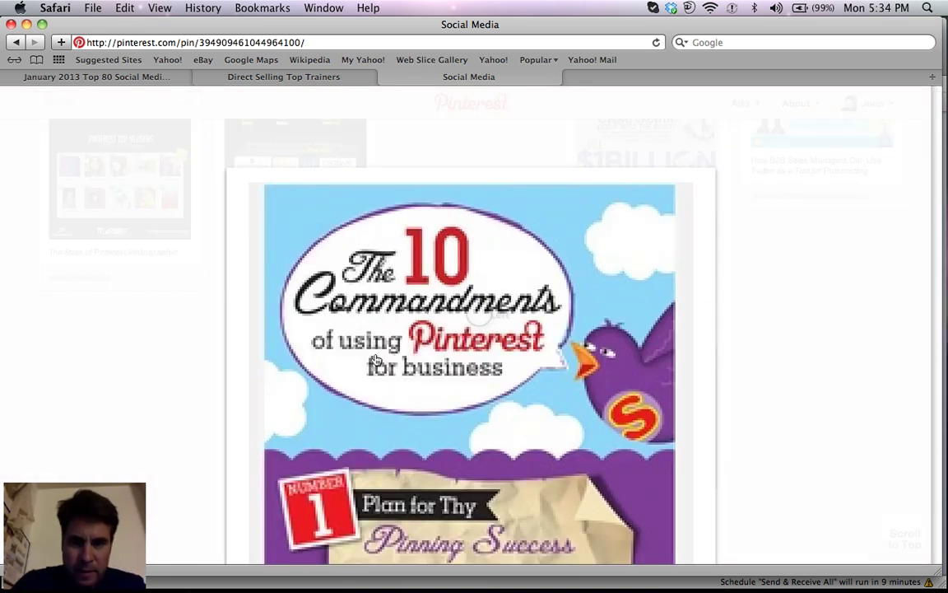
Read commandments 1 to 4 of the infographic, from planning for pinning success to remembering to be social
scroll(837, 325, "down", 4)
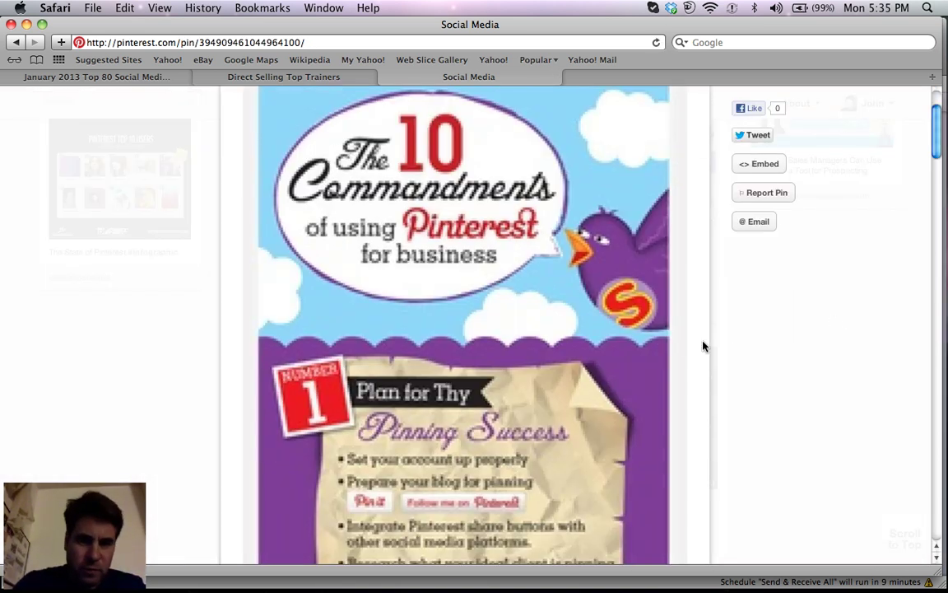
scroll(643, 357, "down", 3)
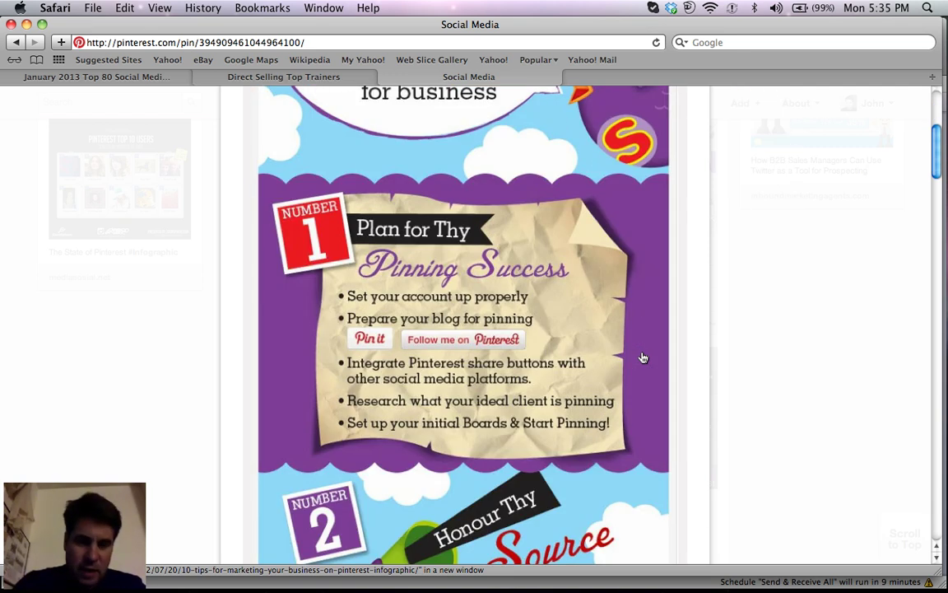
scroll(643, 357, "down", 1)
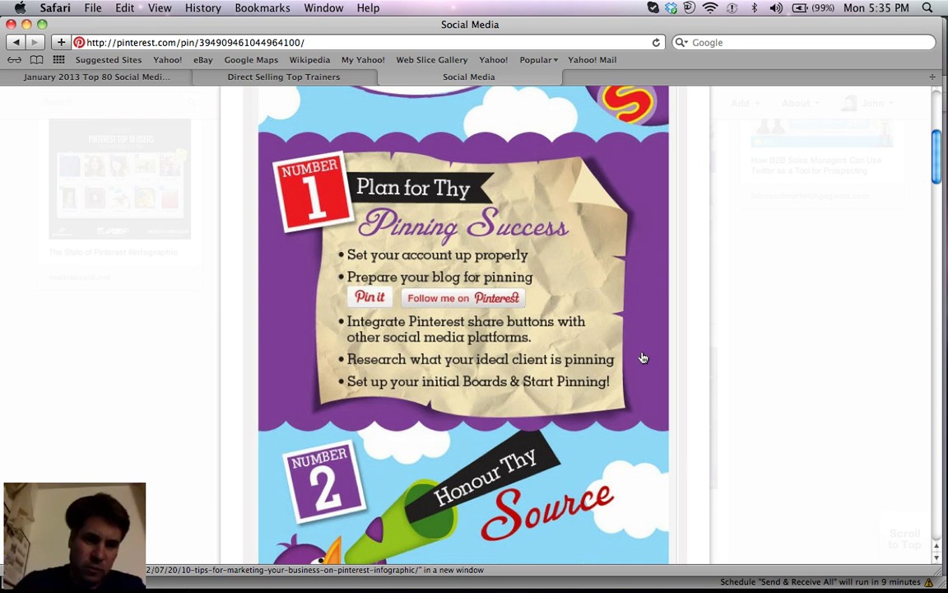
scroll(643, 357, "down", 3)
scroll(642, 357, "down", 3)
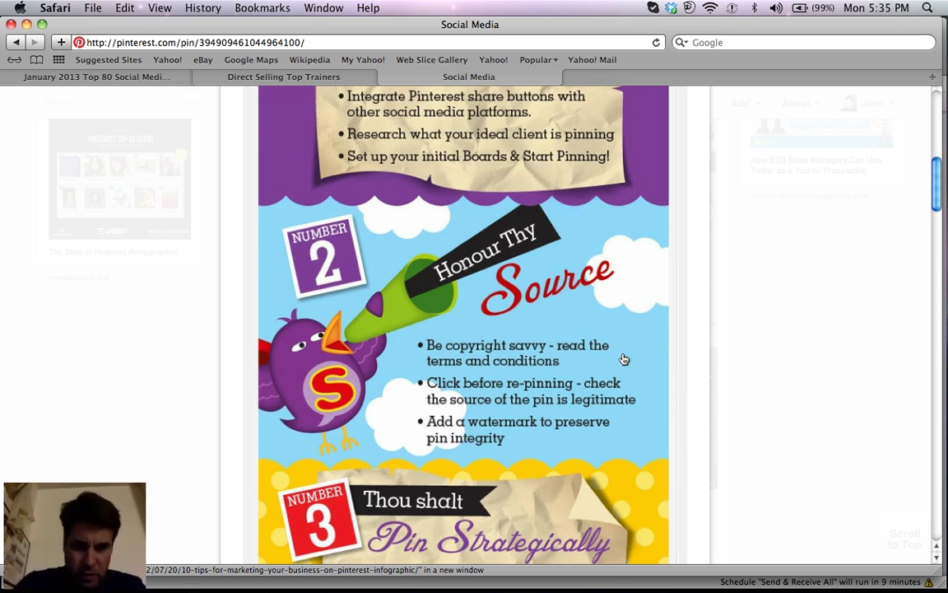
scroll(596, 409, "down", 3)
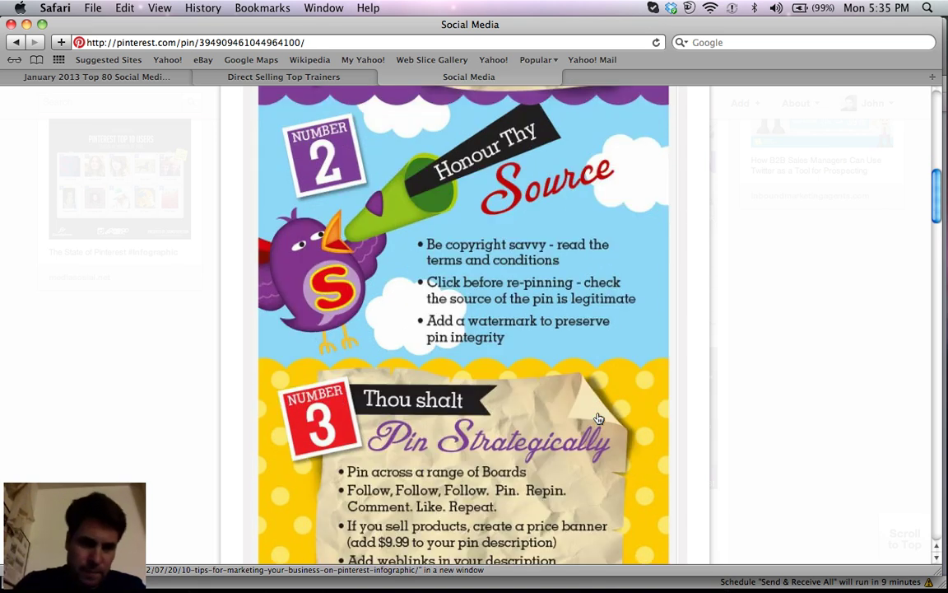
scroll(598, 418, "down", 3)
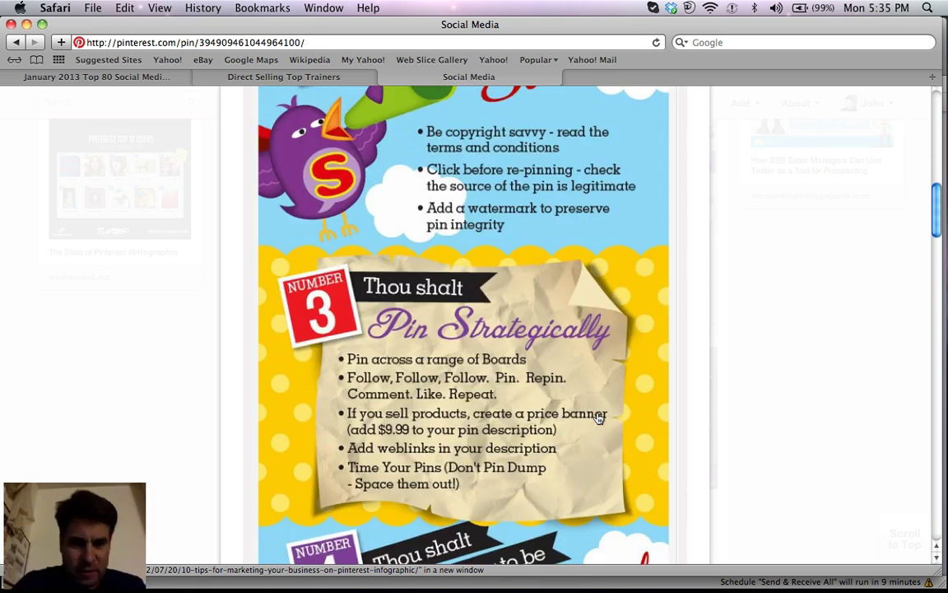
scroll(599, 422, "down", 2)
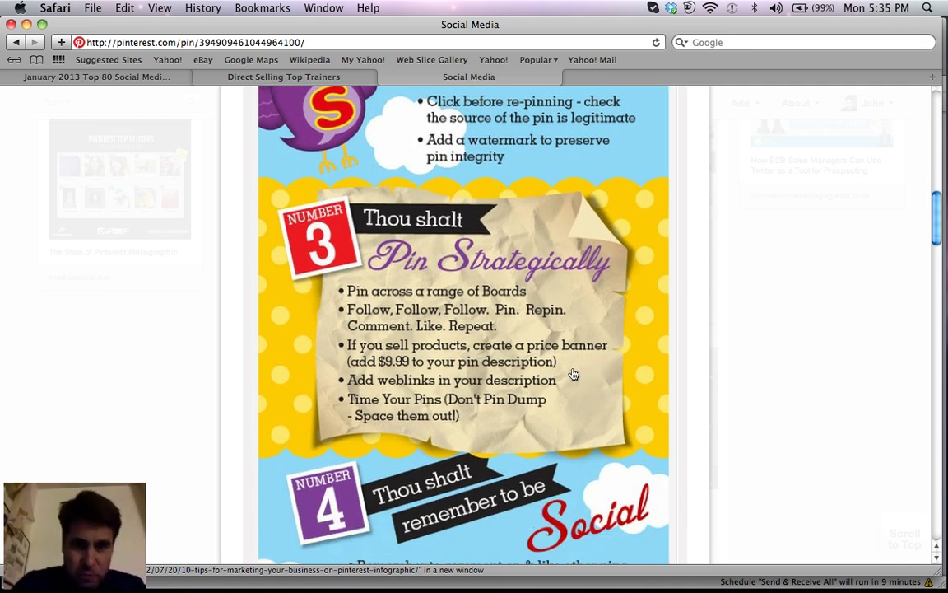
scroll(559, 371, "down", 3)
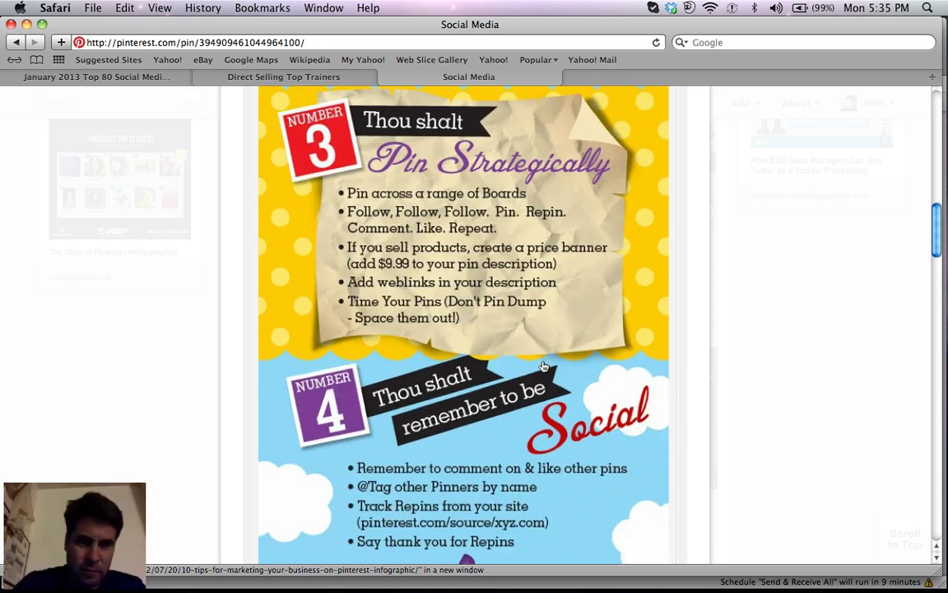
scroll(544, 366, "down", 3)
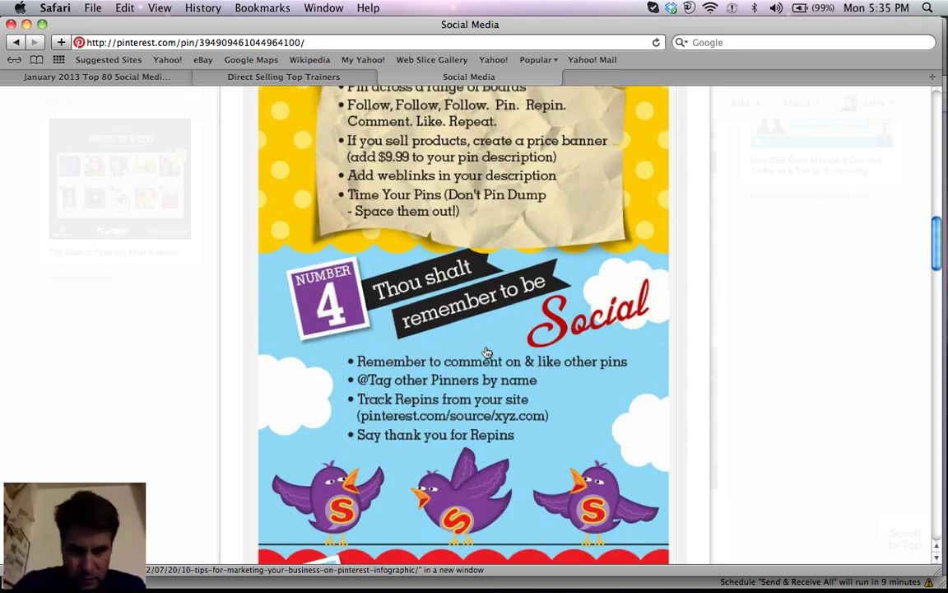
Read commandments 5 to 7 on visual pinnable content, creating as well as curating, and promoting the business creatively
scroll(568, 386, "down", 8)
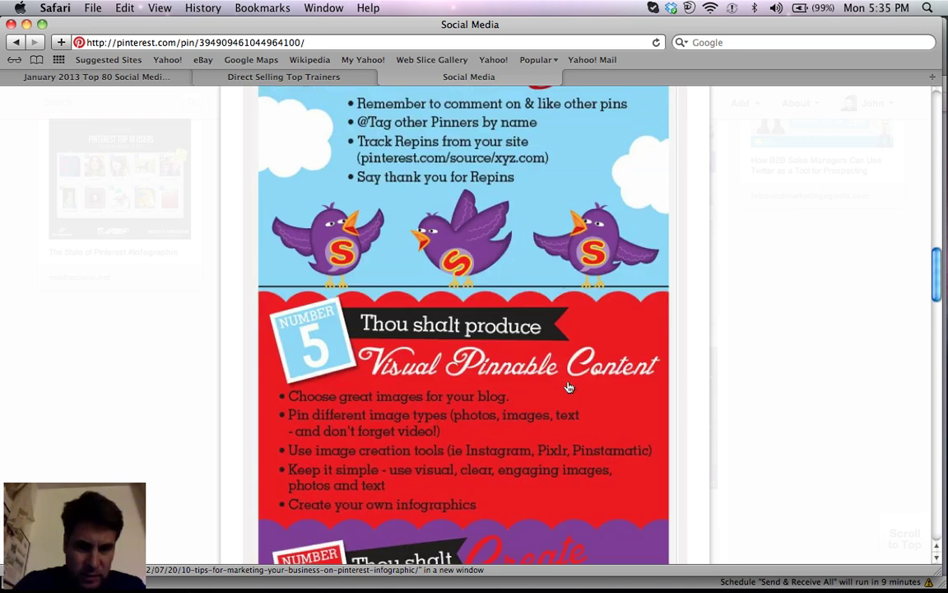
scroll(567, 387, "down", 2)
scroll(568, 387, "down", 3)
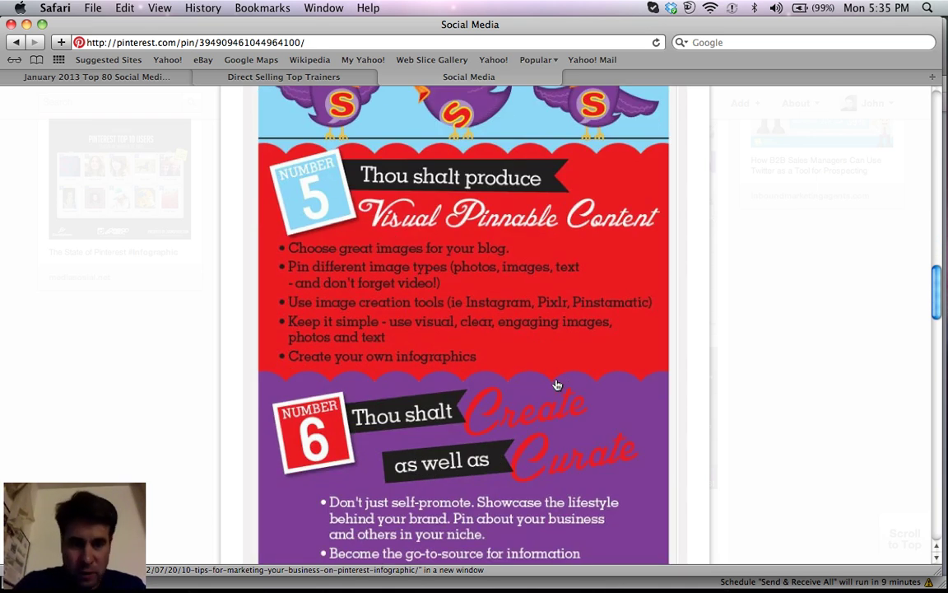
scroll(557, 385, "down", 2)
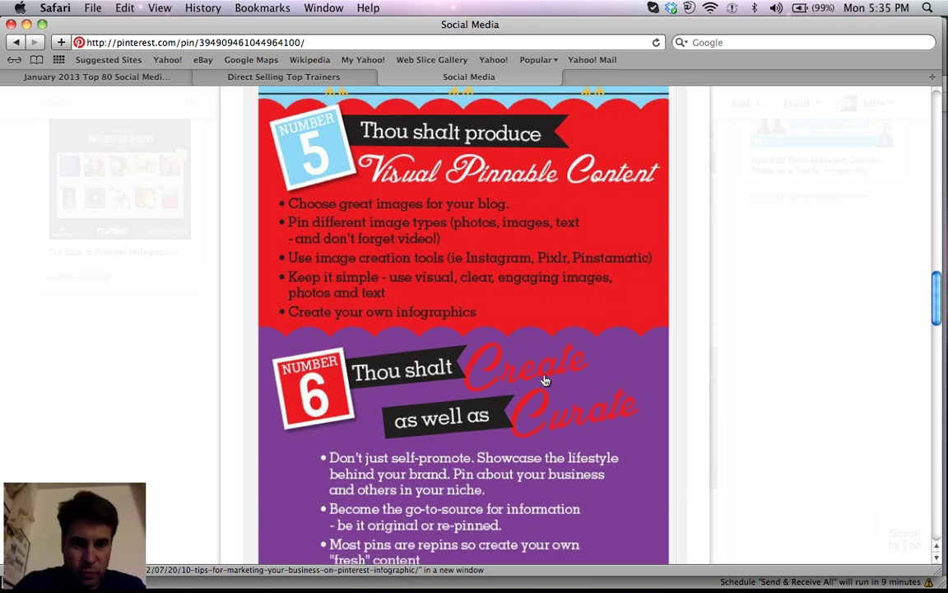
scroll(544, 380, "down", 4)
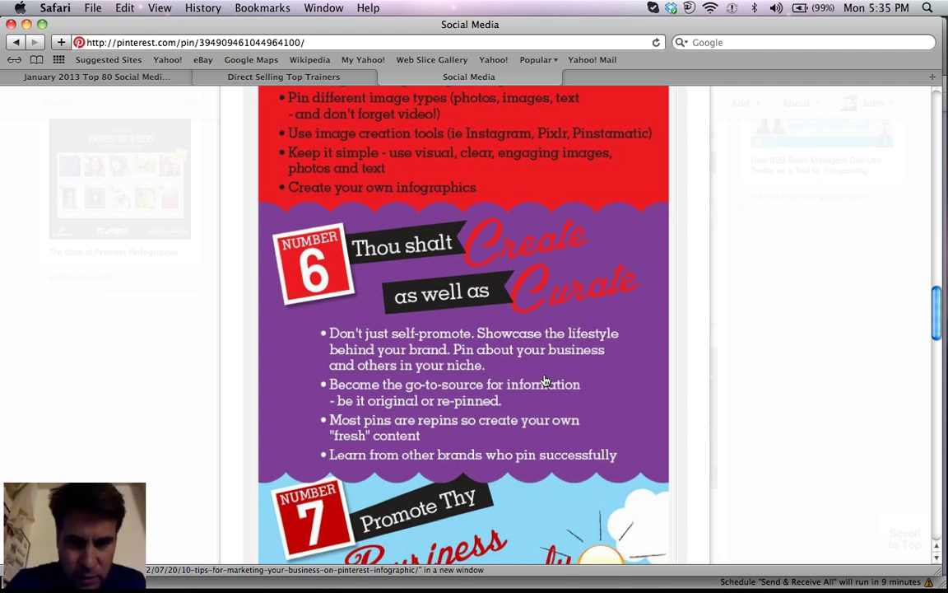
scroll(544, 381, "down", 2)
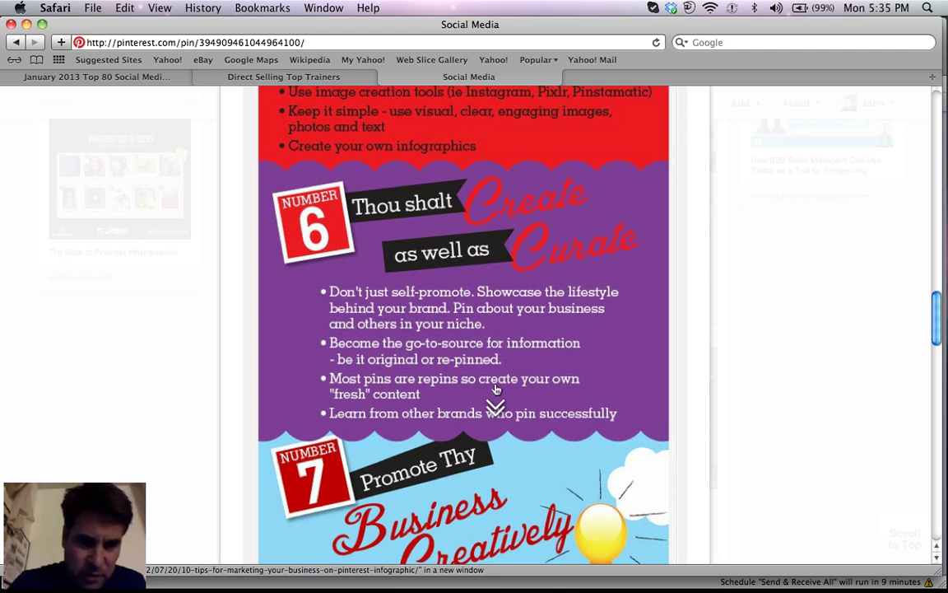
scroll(494, 392, "down", 6)
scroll(497, 390, "down", 2)
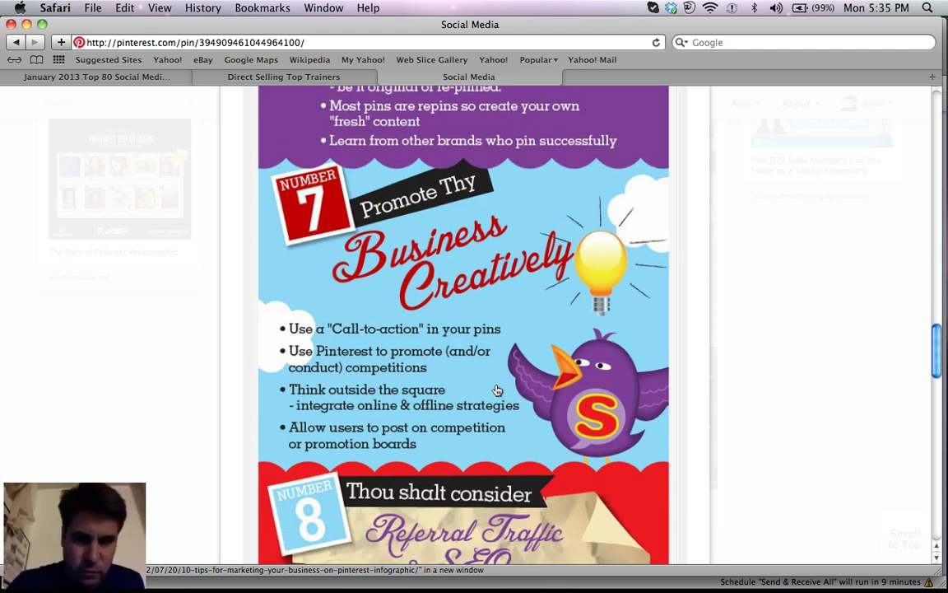
scroll(497, 390, "down", 2)
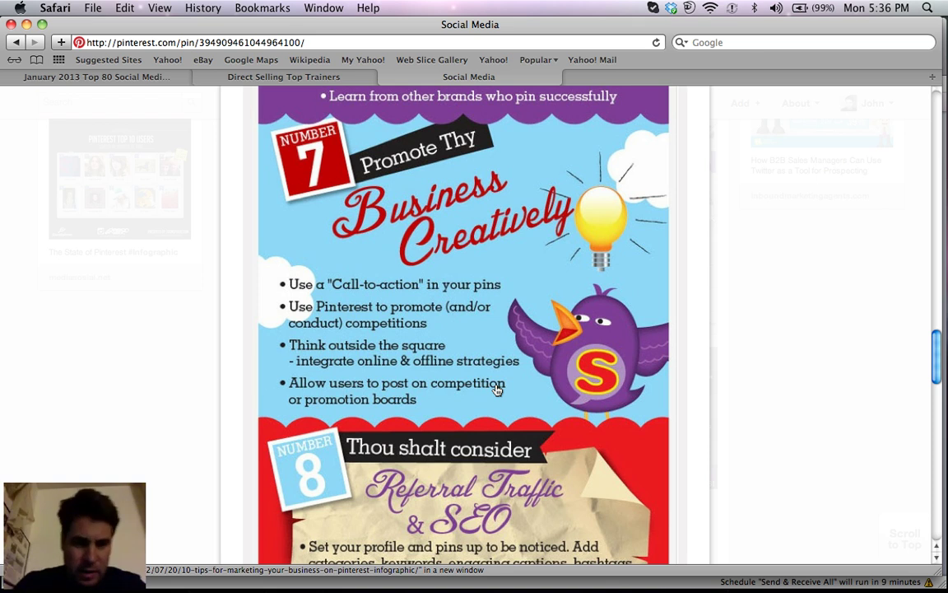
Read commandments 8 to 10 on referral traffic and SEO, taking advantage of tools, and researching and measuring pins
scroll(497, 389, "down", 5)
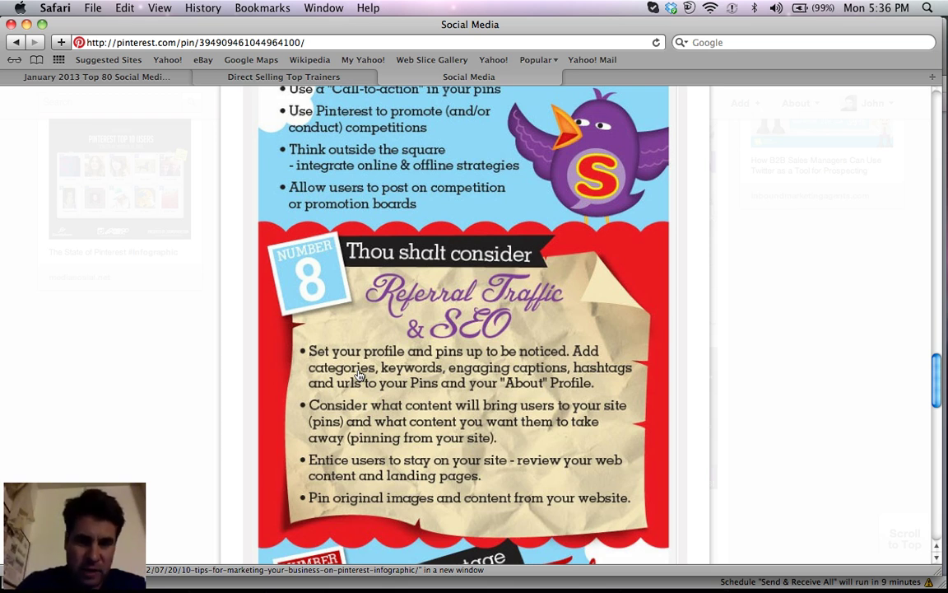
scroll(517, 414, "down", 6)
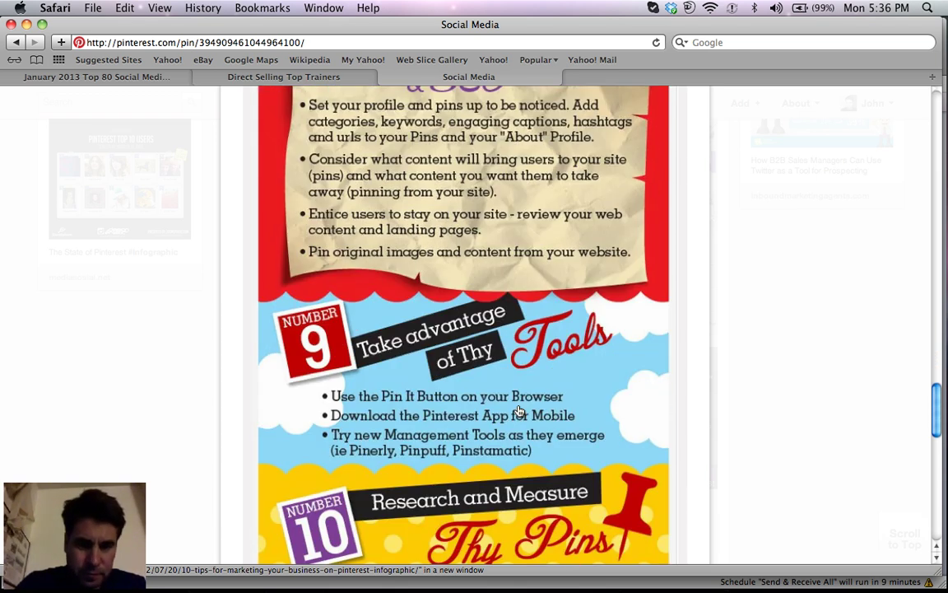
scroll(518, 411, "down", 1)
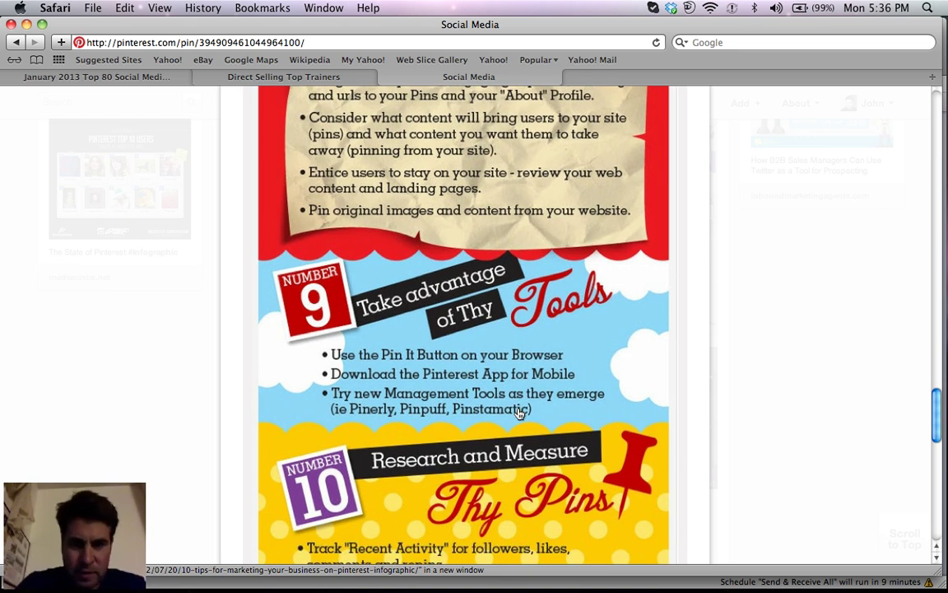
scroll(519, 413, "down", 1)
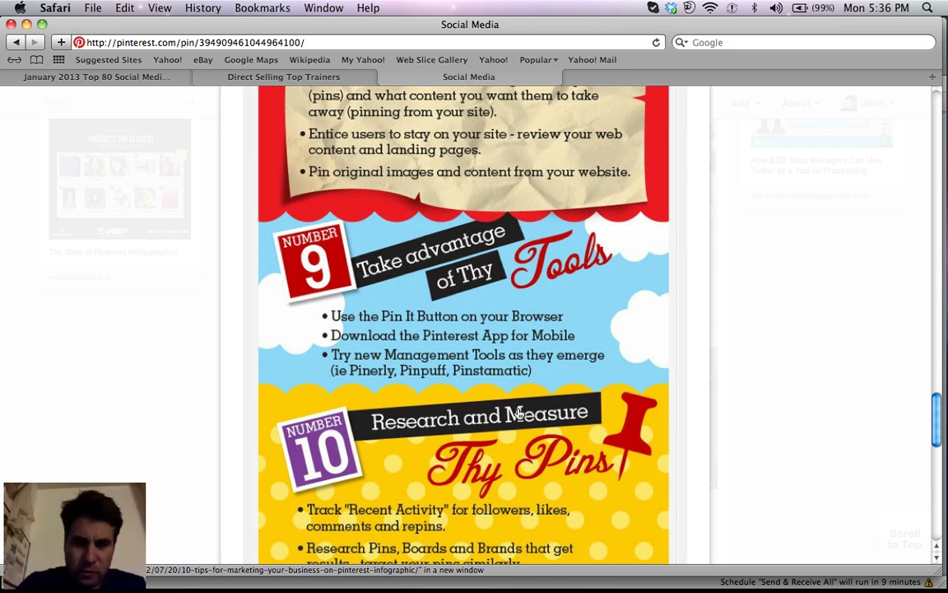
scroll(518, 414, "down", 1)
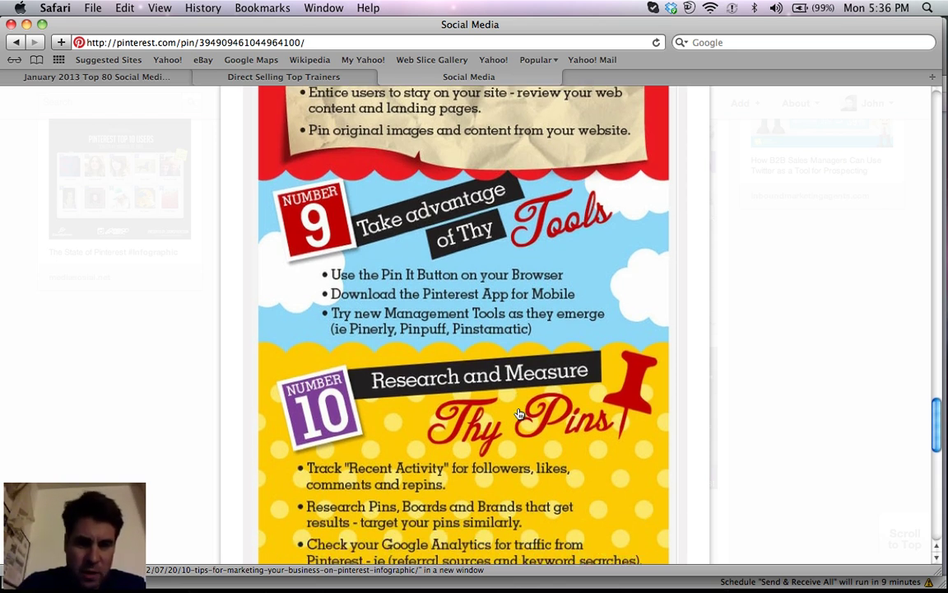
scroll(519, 413, "down", 2)
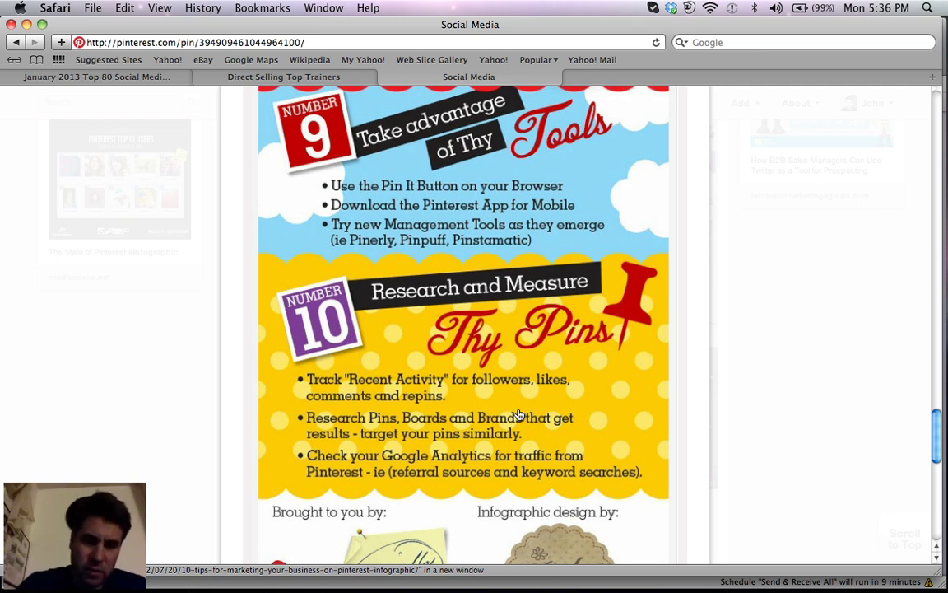
scroll(518, 413, "down", 1)
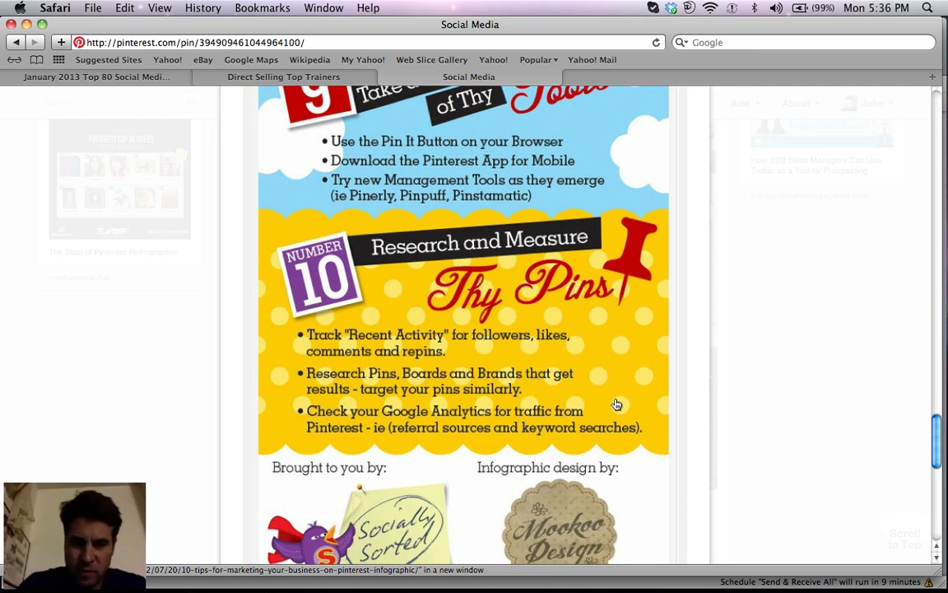
Look over the end of the commandments infographic, return to its title, and close the enlarged pin to get back to the board
scroll(615, 403, "down", 3)
scroll(614, 402, "down", 2)
scroll(610, 400, "up", 20)
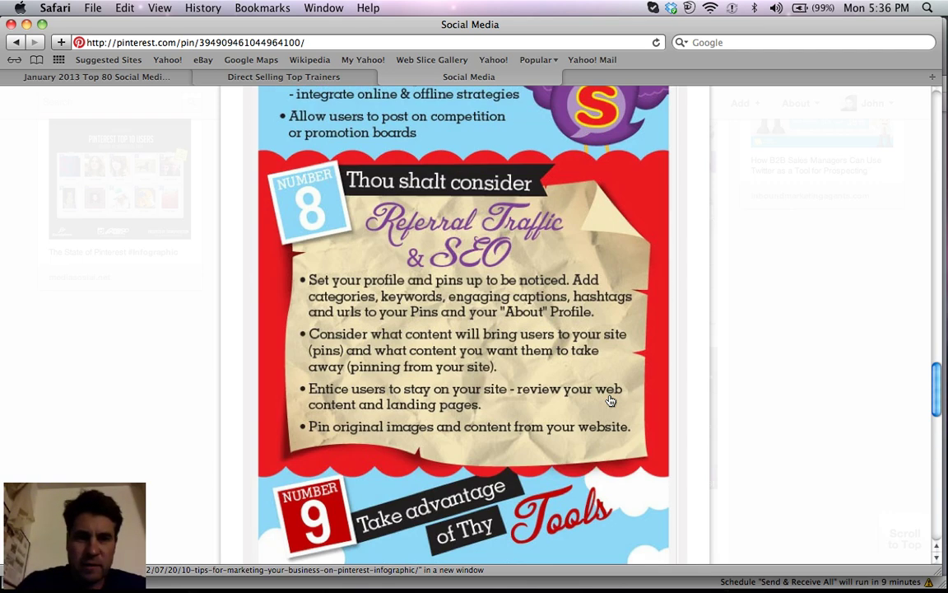
scroll(610, 400, "up", 20)
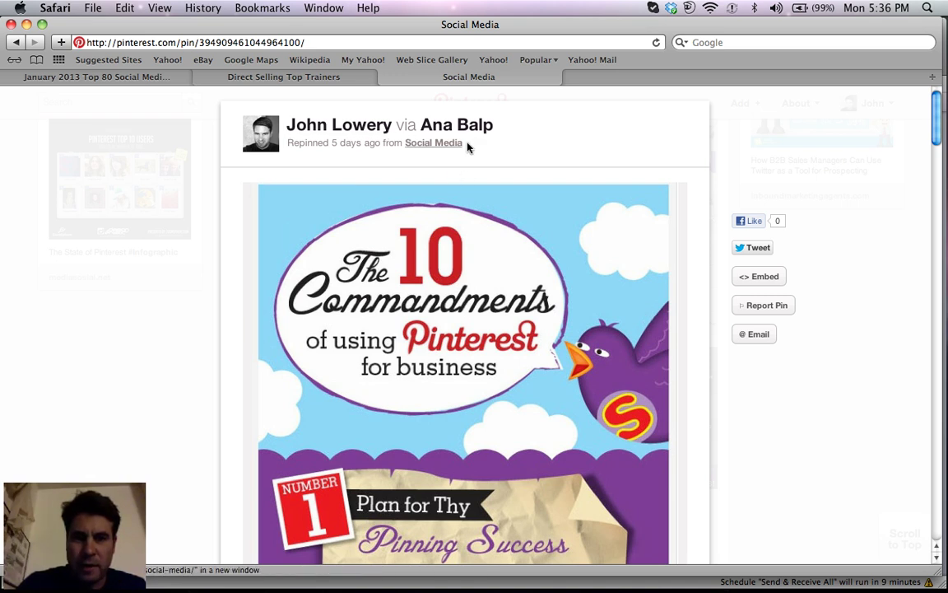
left_click(821, 380)
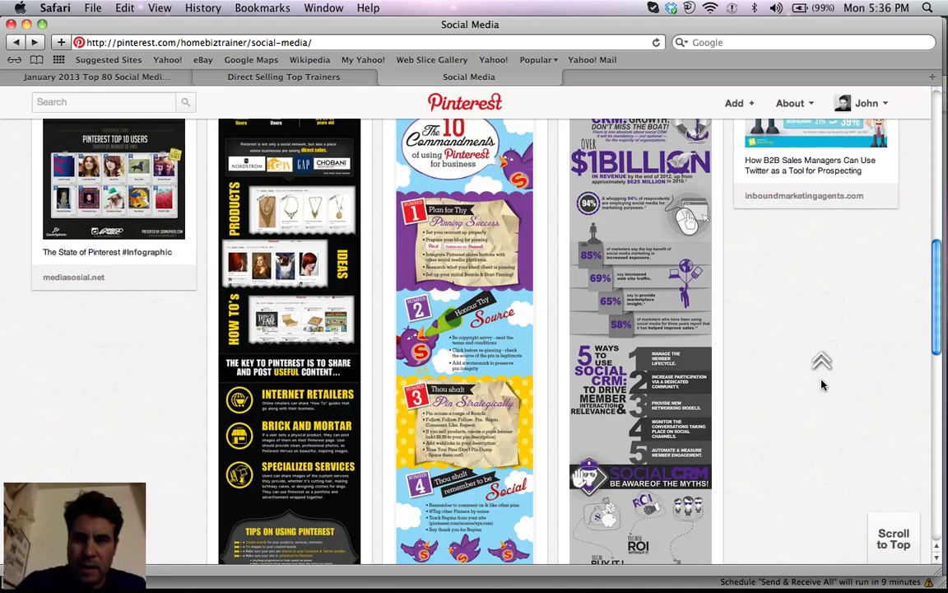
View the board's pin "9 Stats and Facts that Reveal Why Marketers Lack Credibility" enlarged, and close it again
scroll(821, 362, "up", 5)
scroll(821, 383, "up", 3)
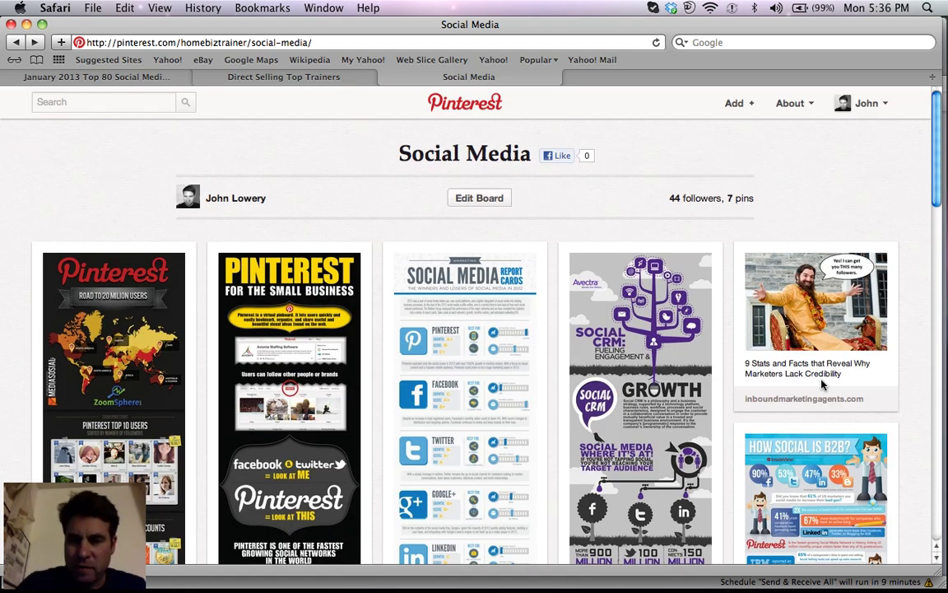
left_click(812, 306)
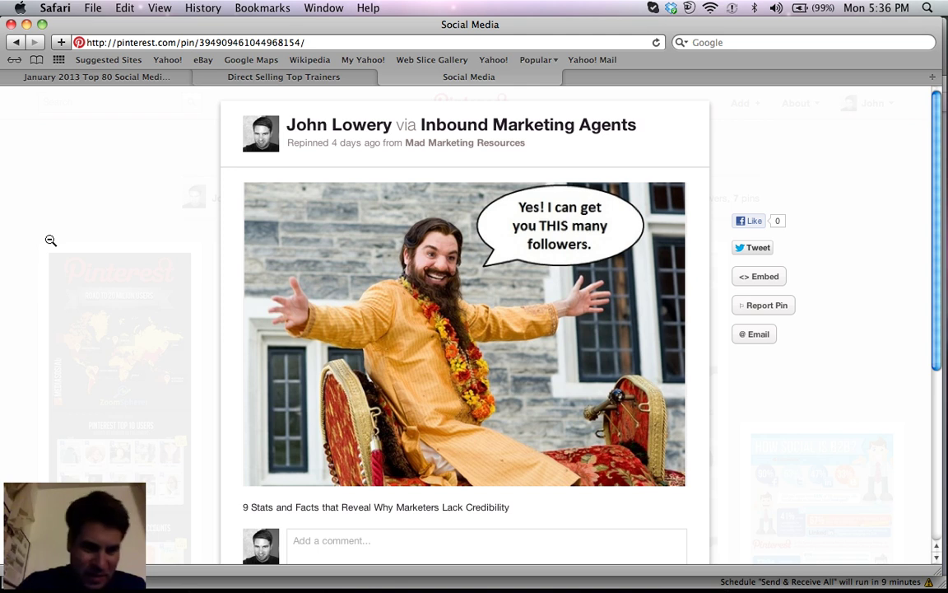
left_click(93, 203)
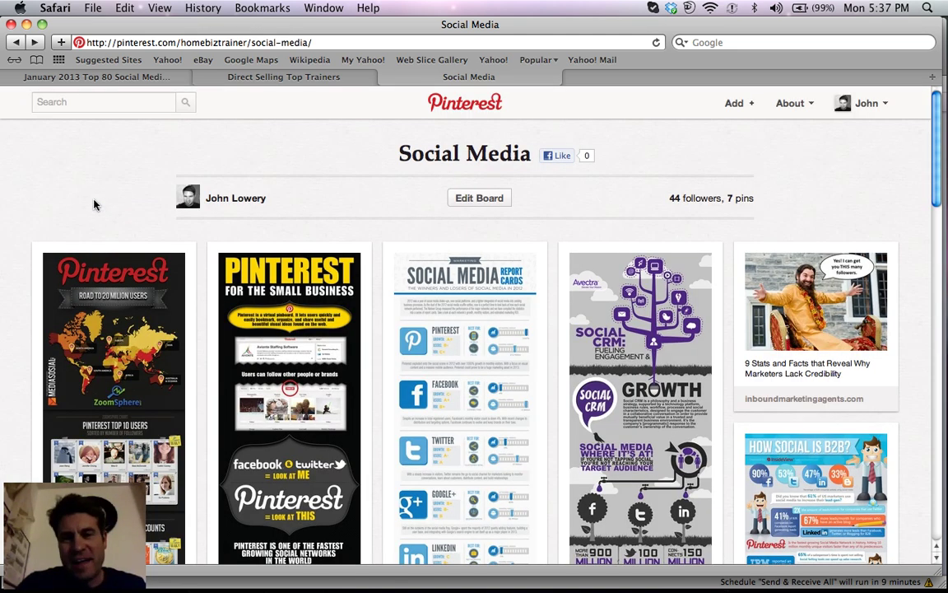